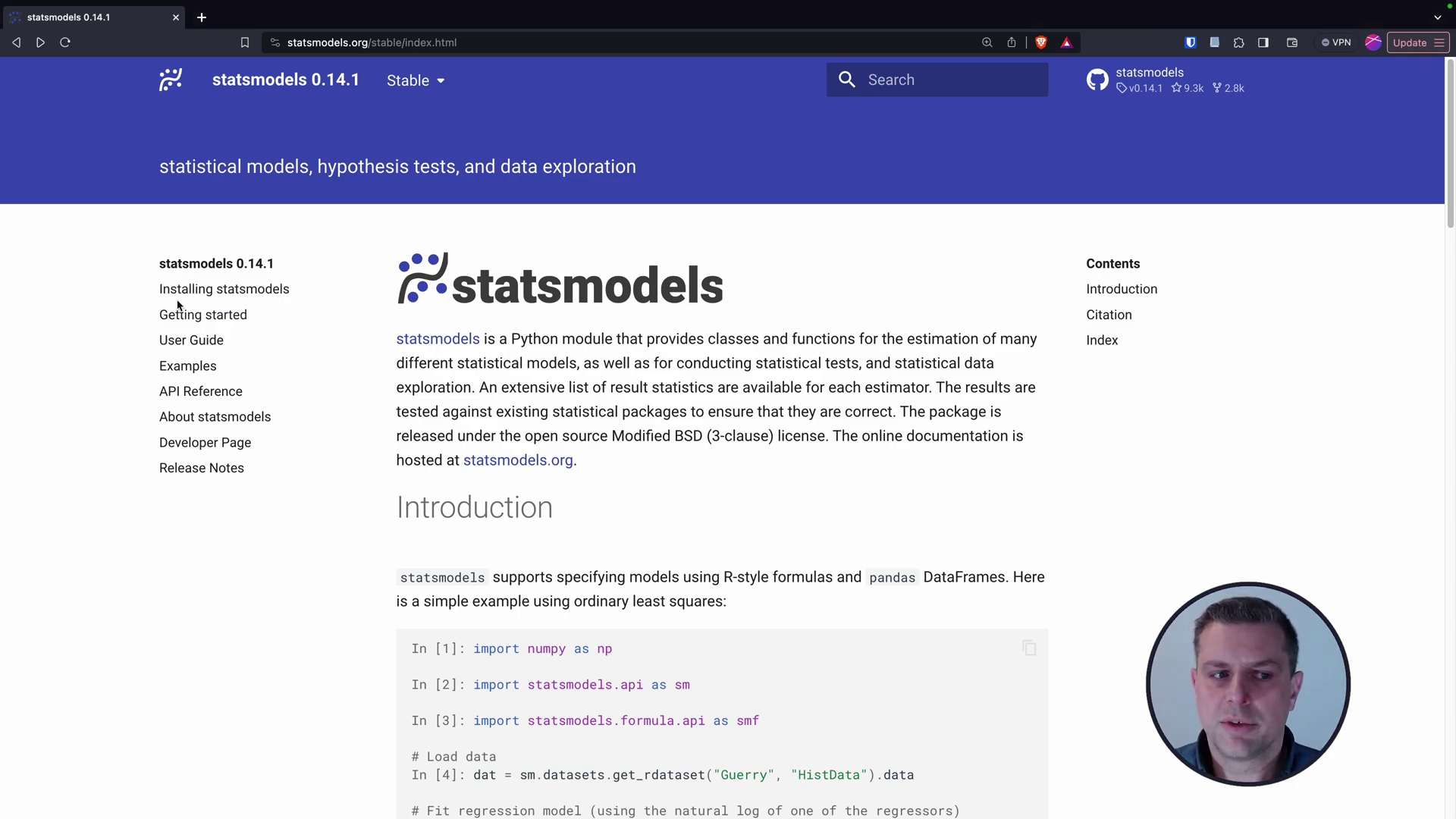
Step: Open the statsmodels User Guide's Linear Regression page and highlight its '(OLS)' mention
click(173, 341)
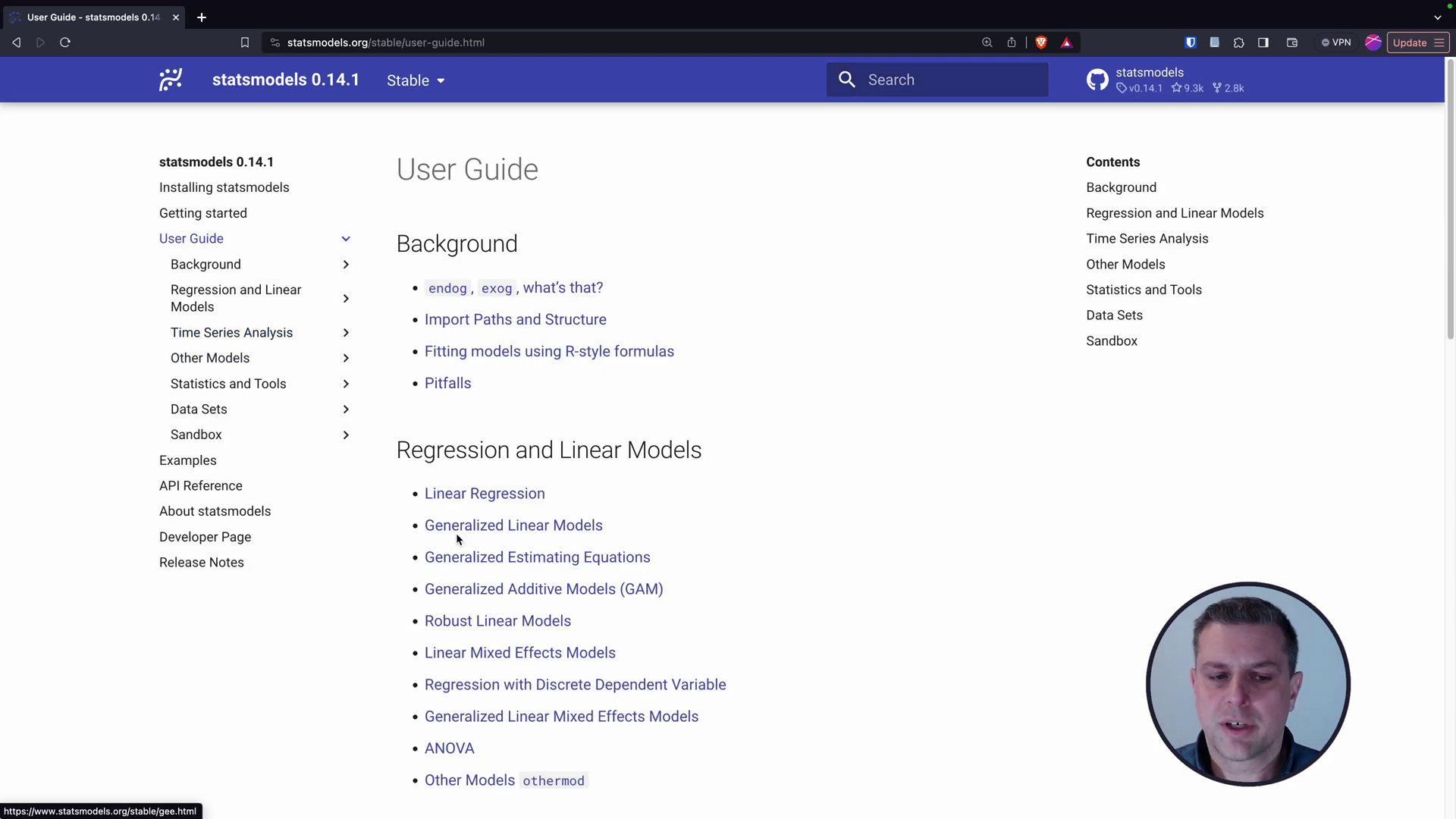
click(484, 493)
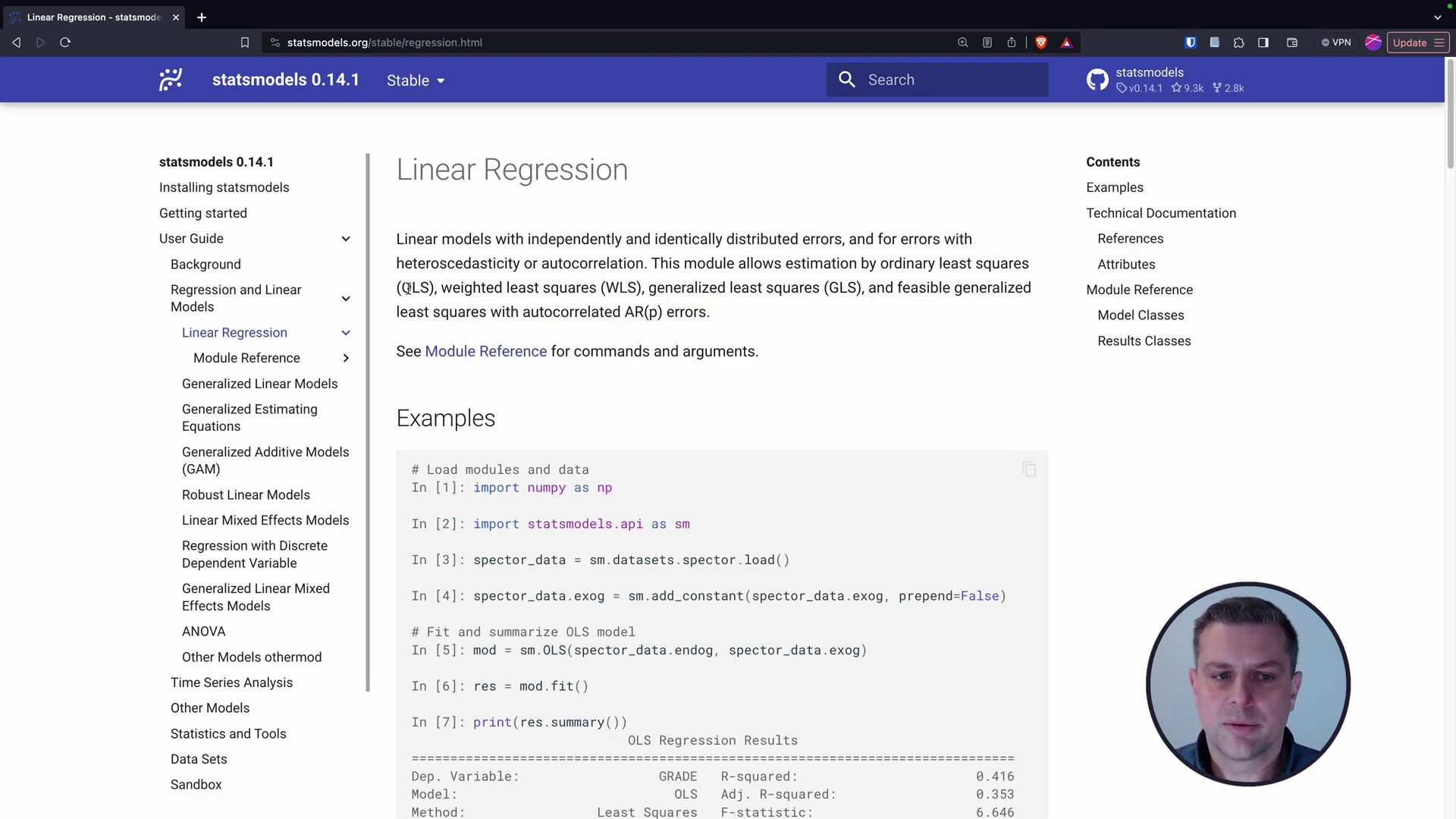
drag(399, 286, 439, 289)
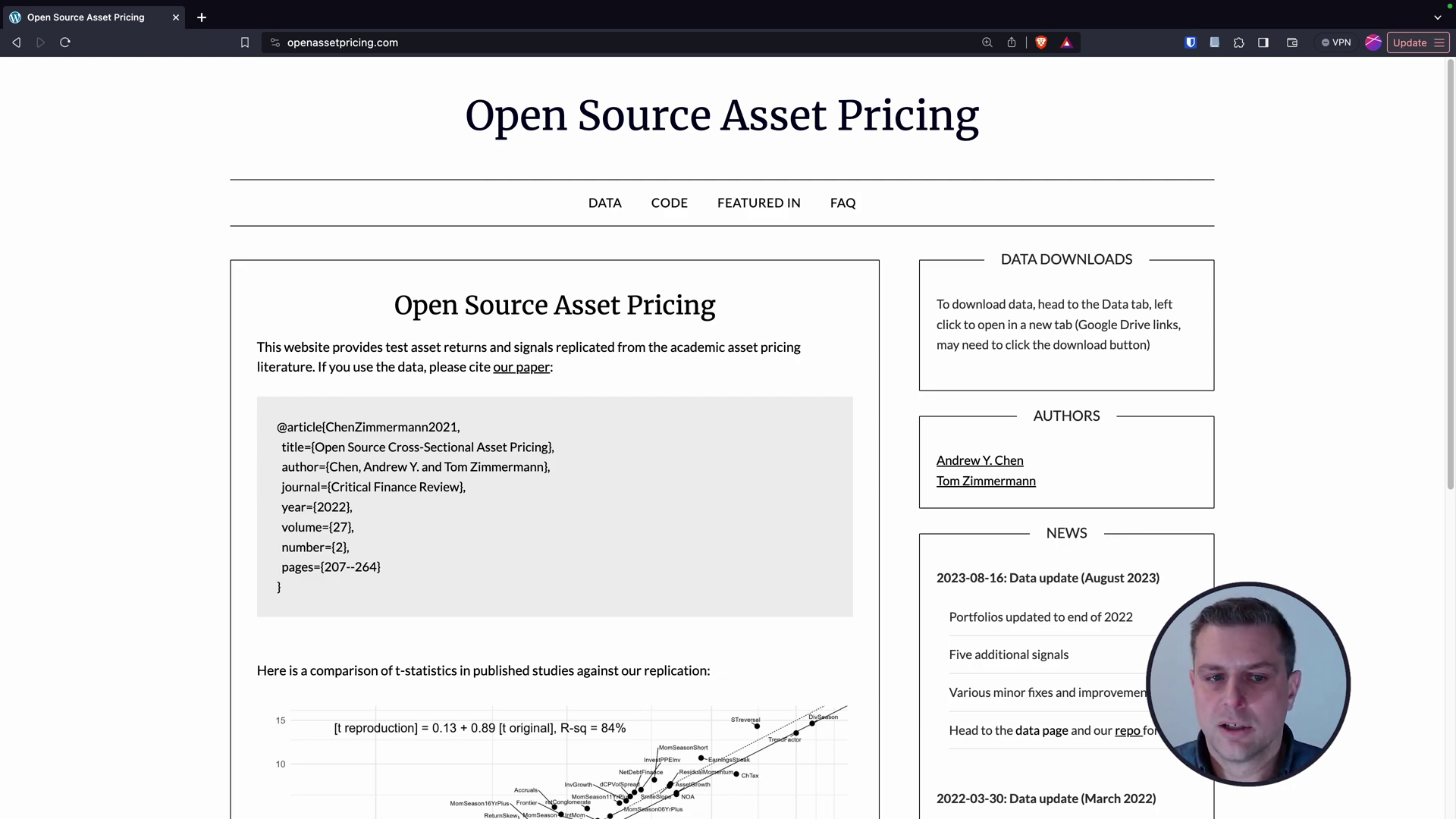
Step: Go to the Open Source Asset Pricing DATA page listing the daily portfolio returns folder
click(603, 204)
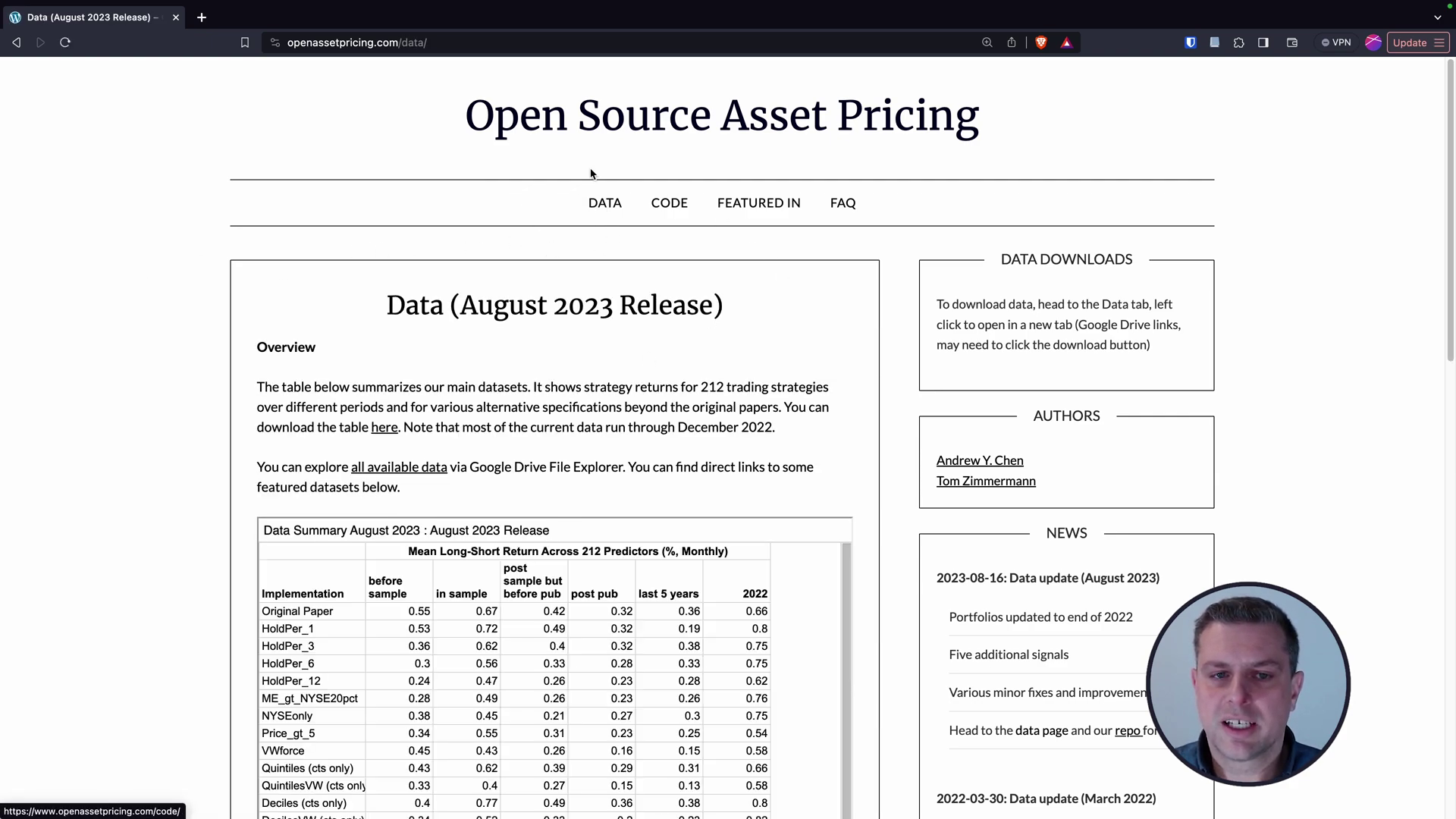
scroll(387, 398, down, 3)
scroll(387, 398, down, 5)
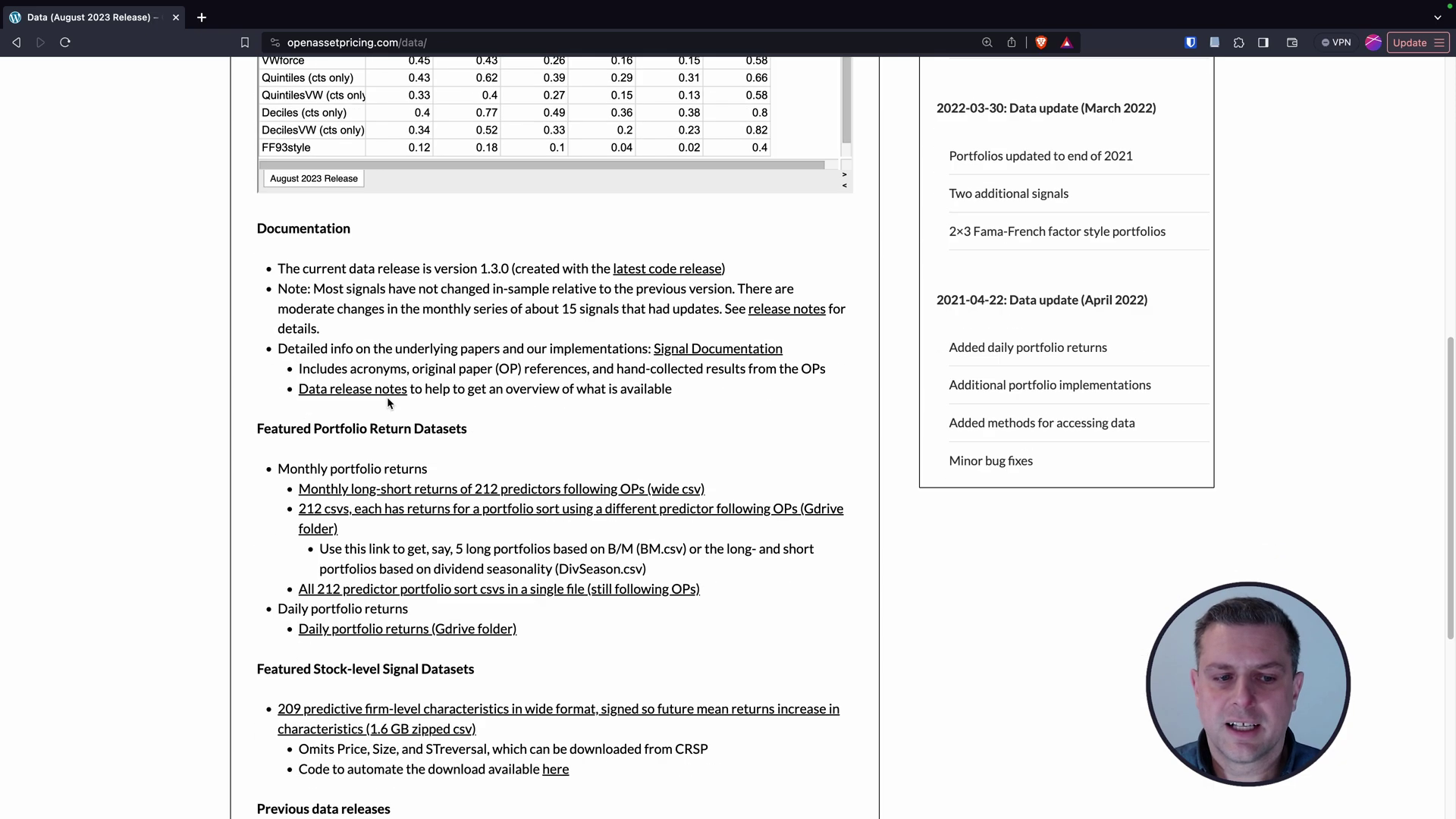
scroll(386, 397, down, 2)
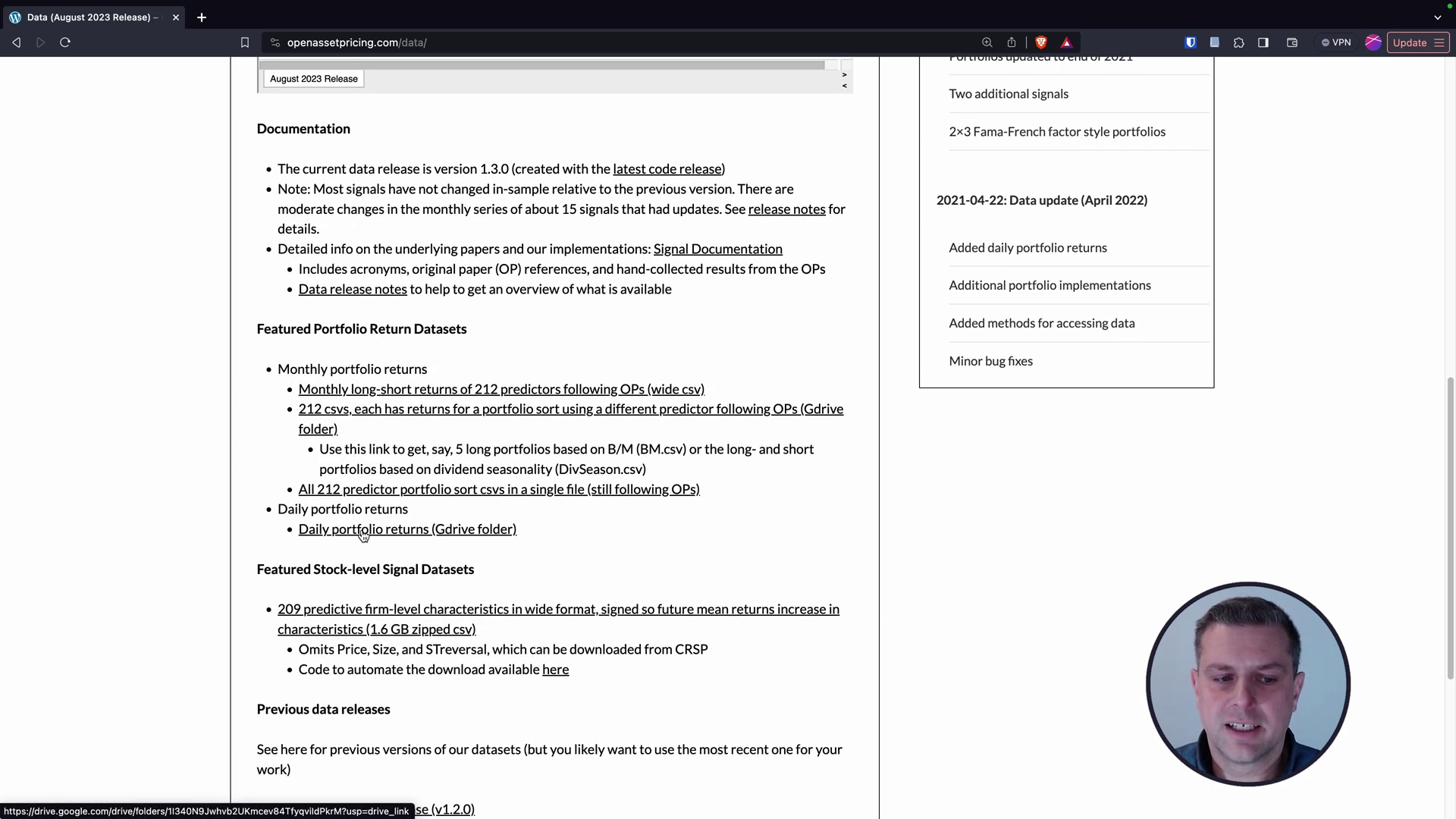
Step: Open the daily portfolio returns Google Drive folder and view the PredictorVW.zip details
click(406, 532)
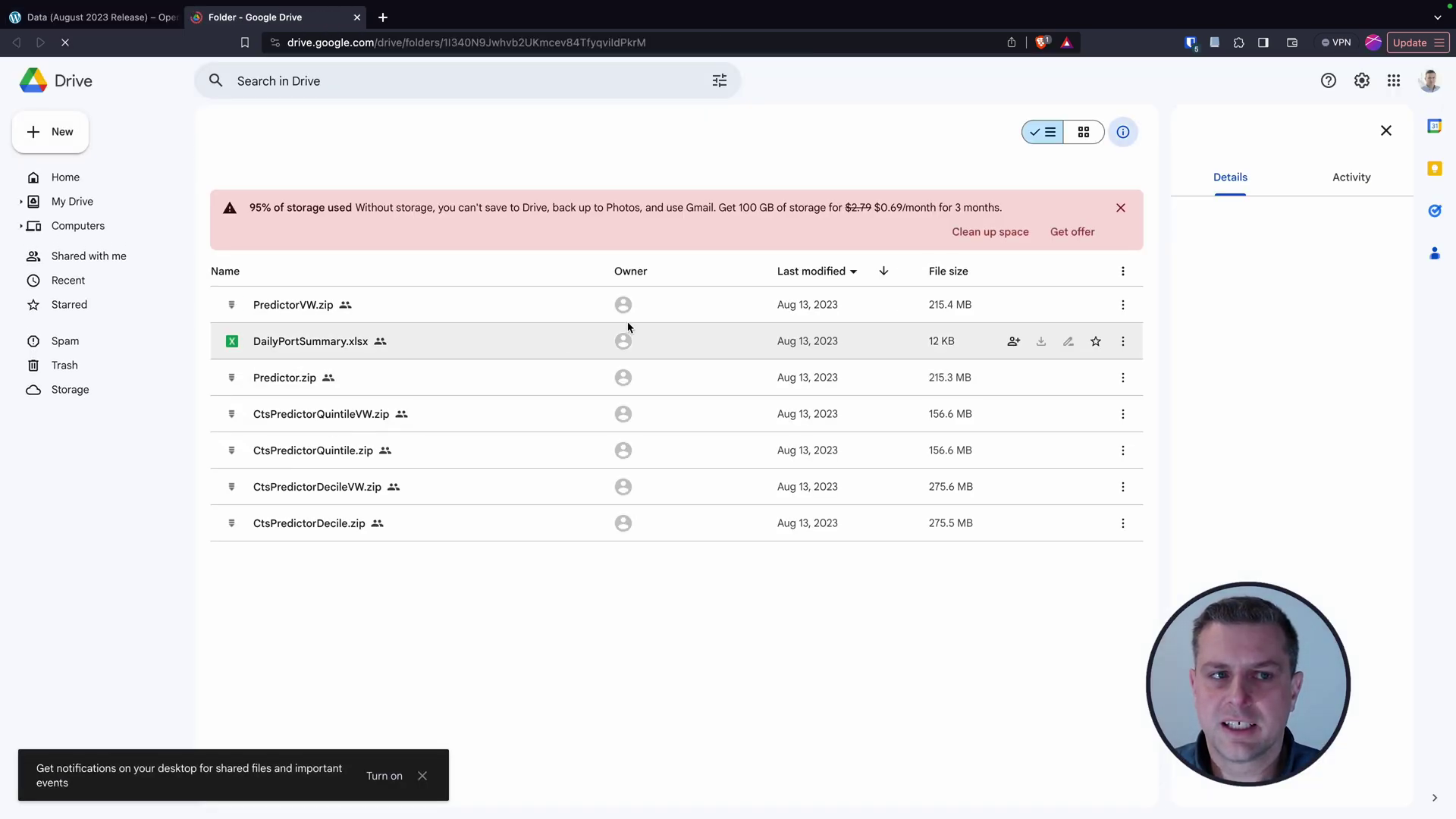
click(293, 304)
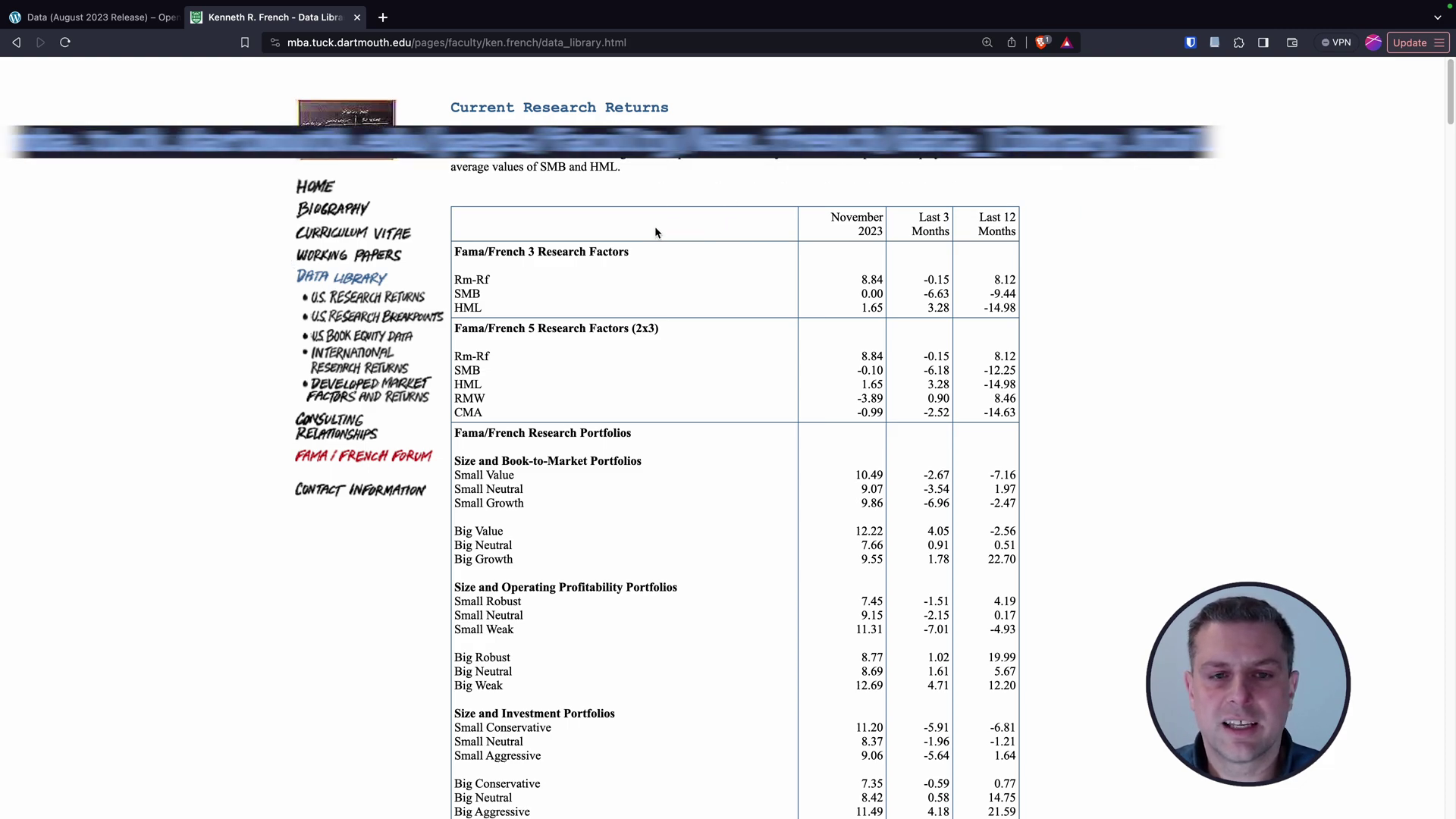
scroll(654, 342, down, 5)
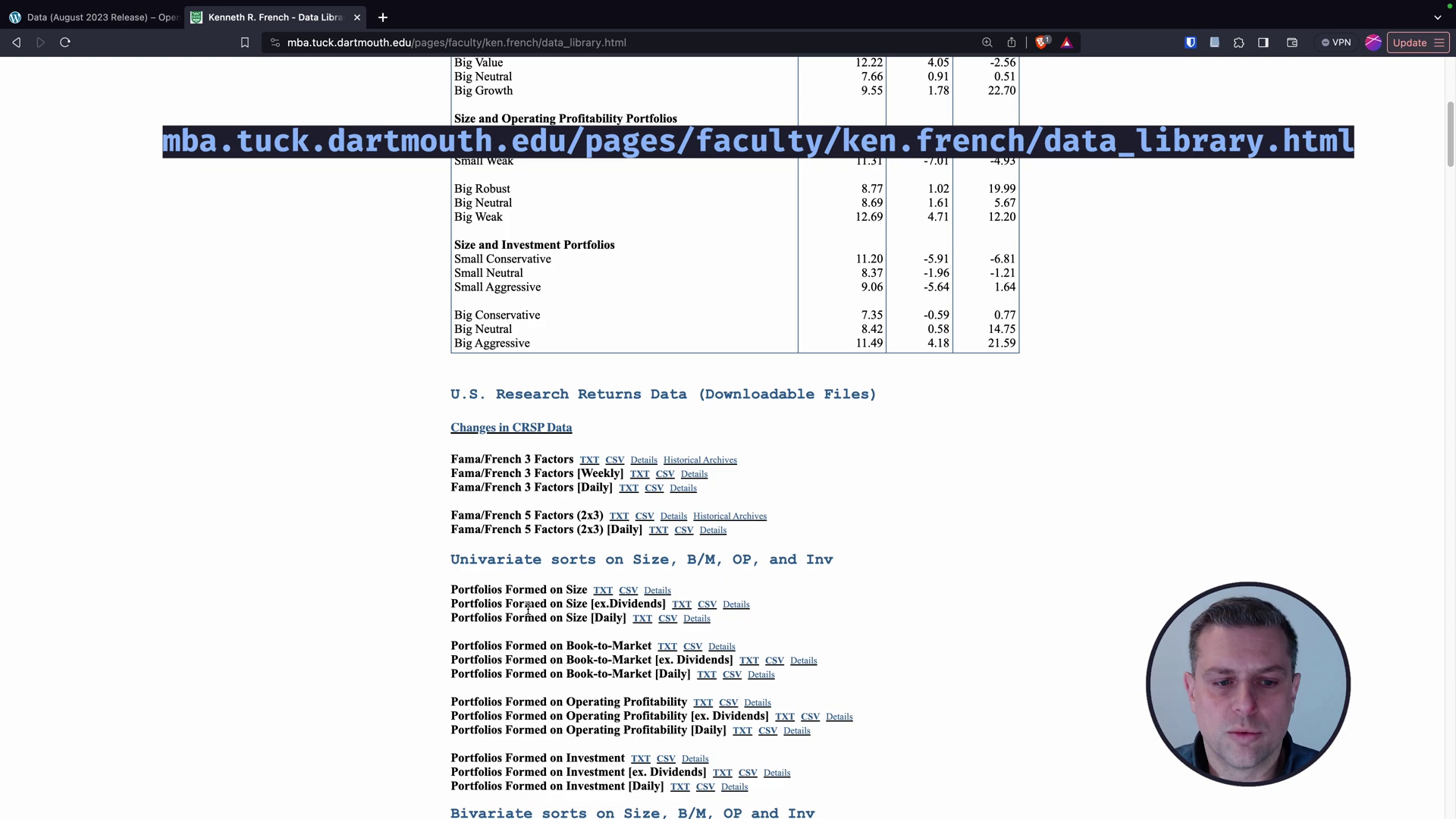
scroll(522, 360, down, 2)
Step: Highlight the 'Fama/French 5 Factors (2x3) [Daily]' dataset under U.S. Research Returns Data
drag(453, 428, 729, 428)
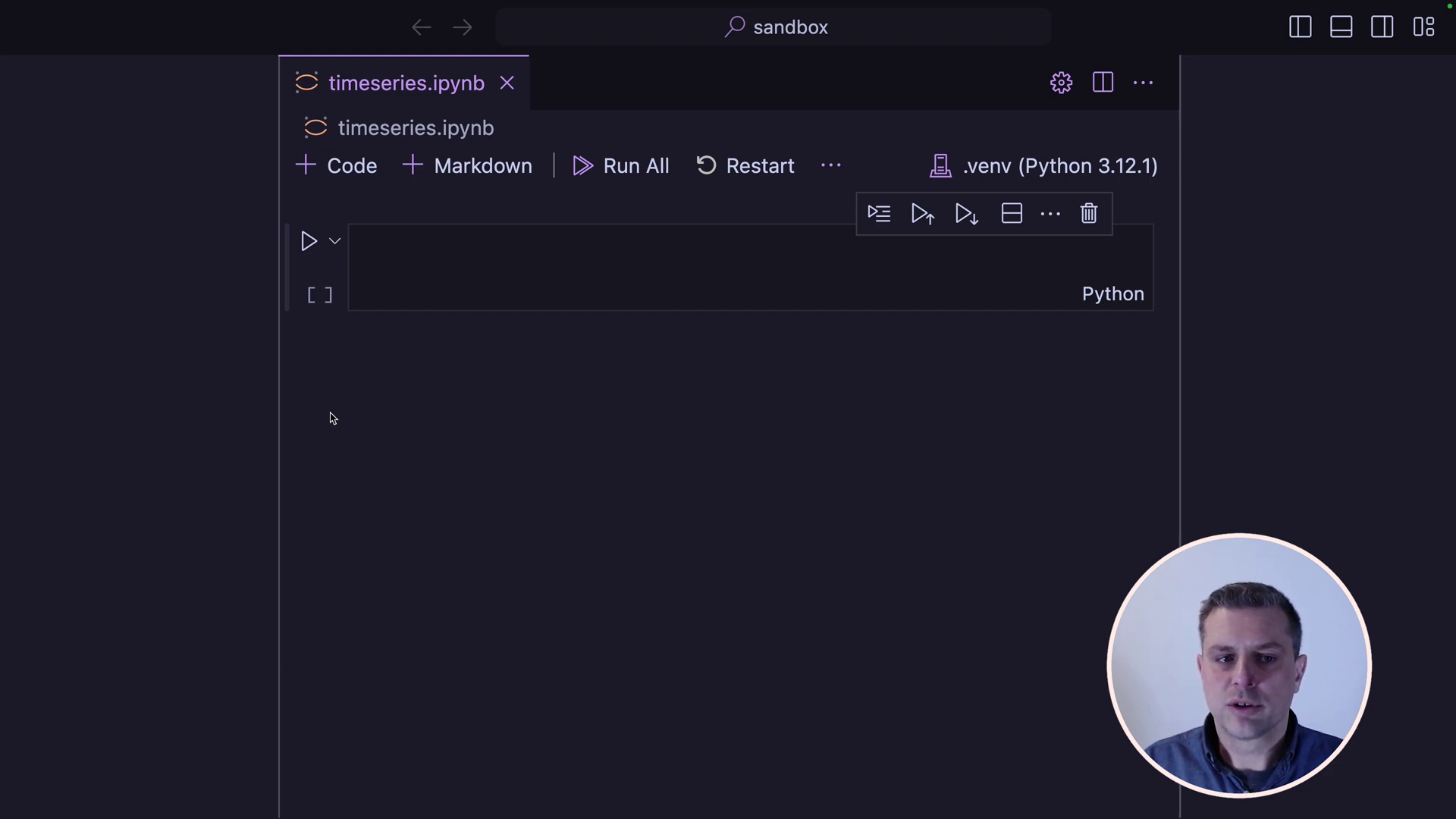
Step: Enter 'import statsmodels.api as sm' in the first cell, then cut it back to 'import statsmodels.'
click(432, 255)
text(impor)
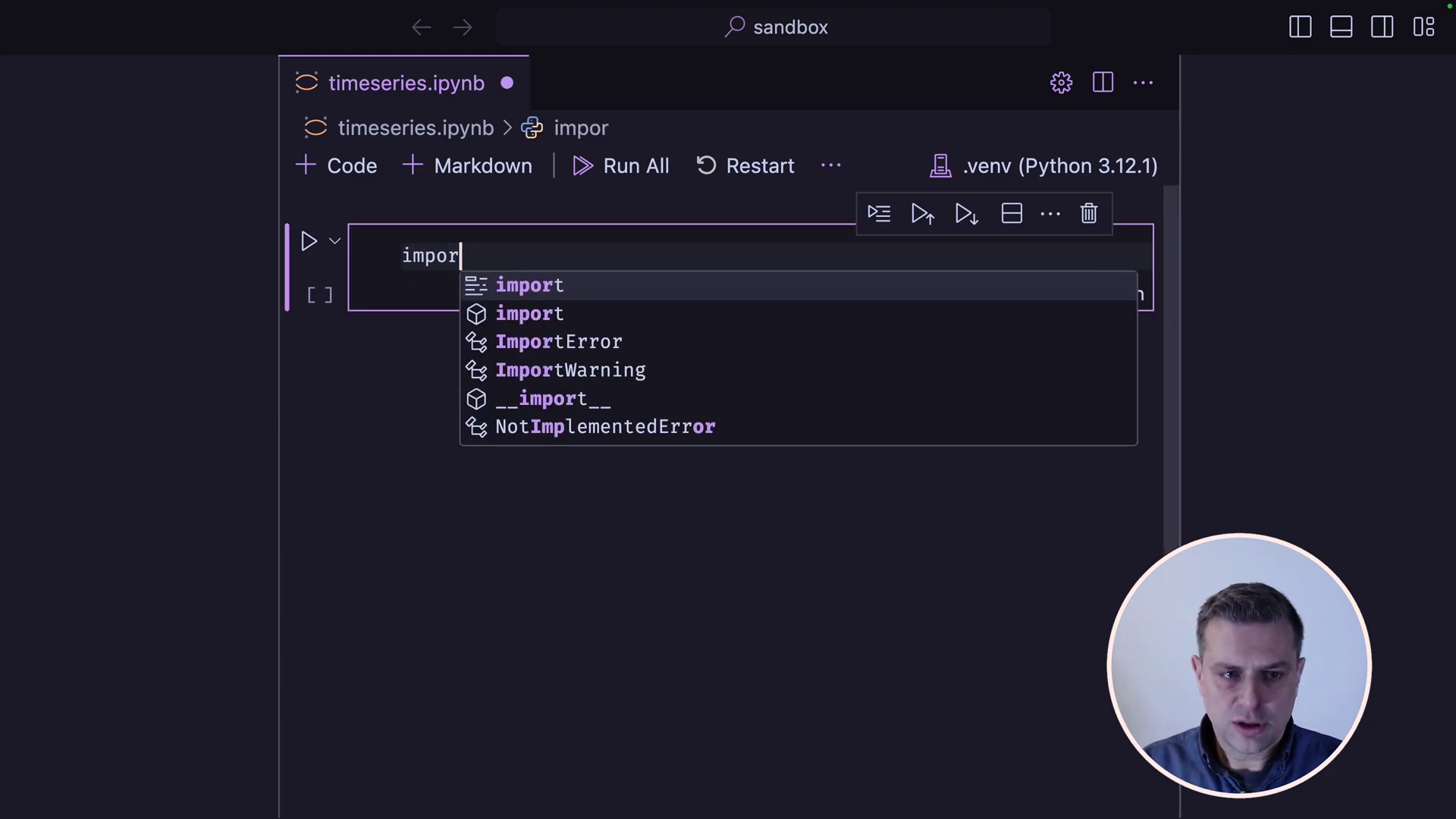
text(t s)
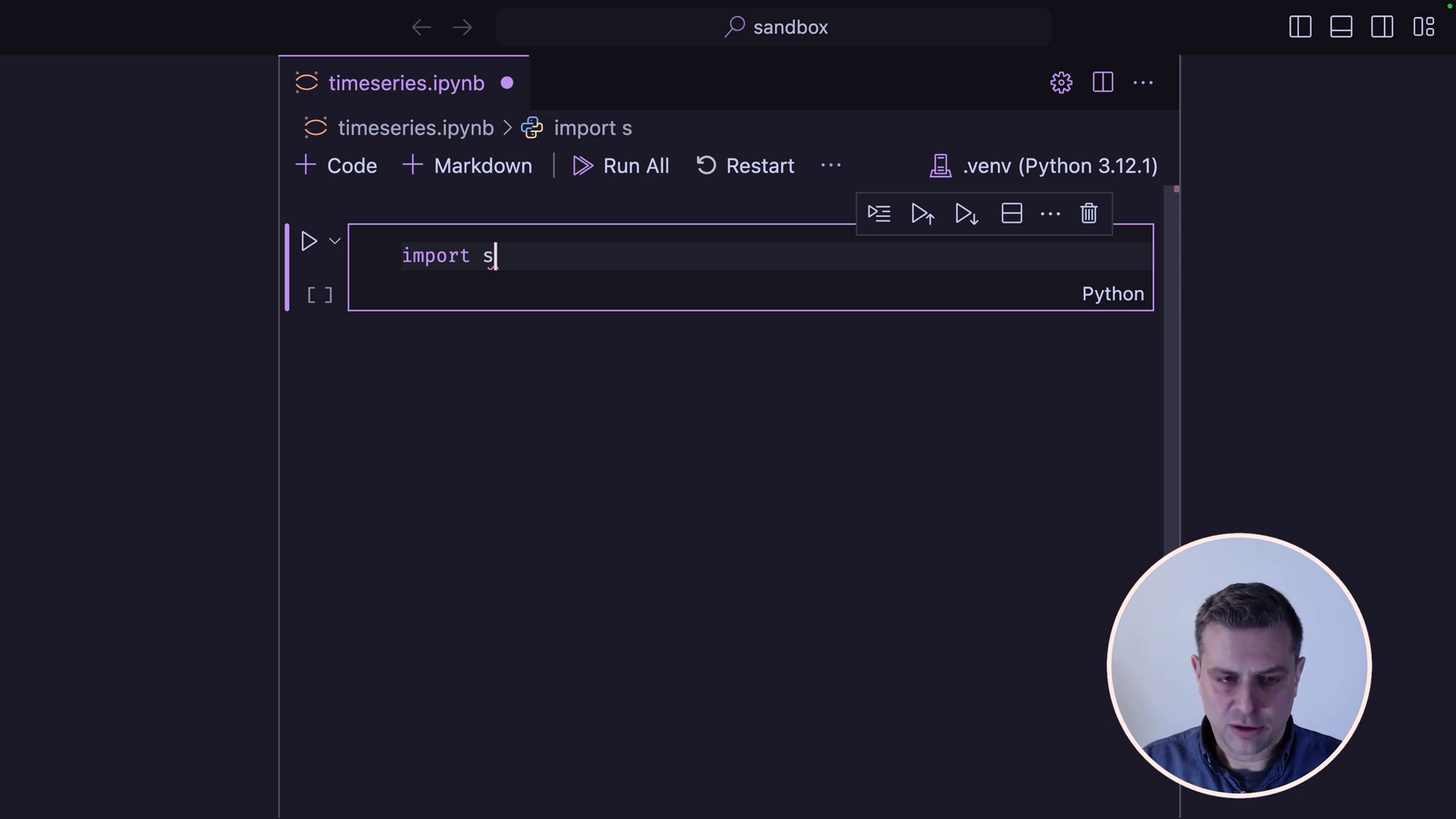
text(tats)
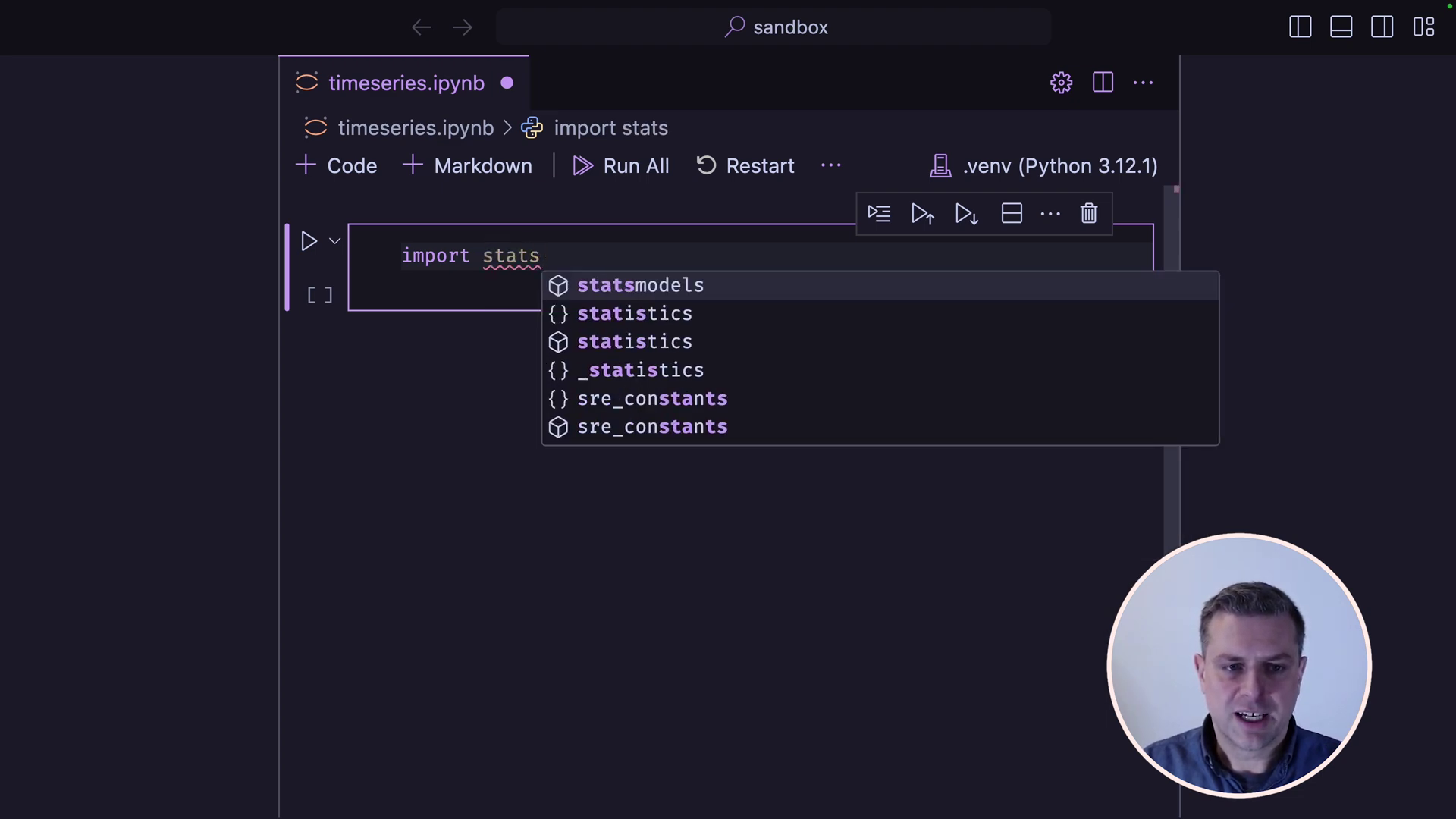
text(models.api )
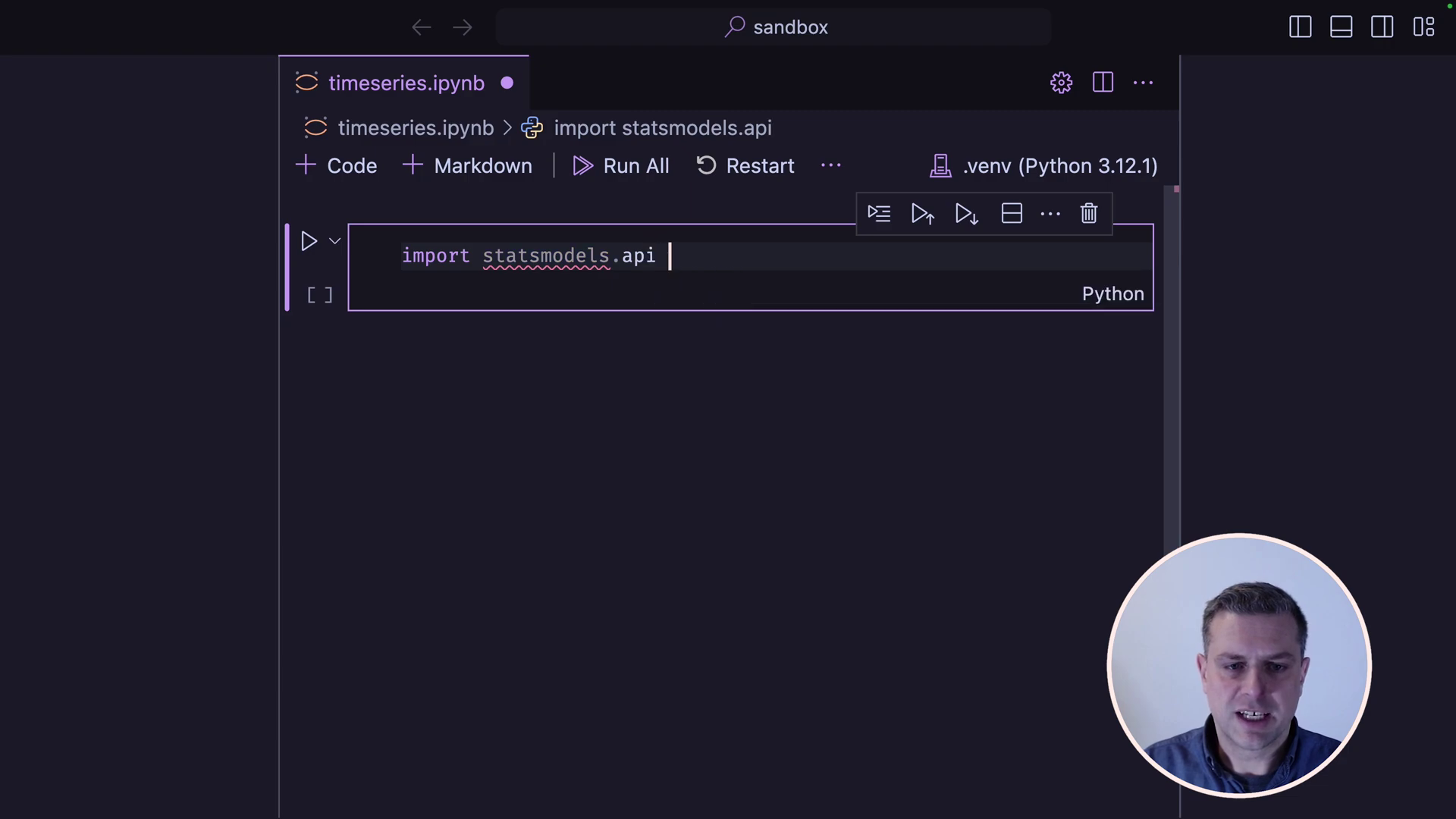
text(as )
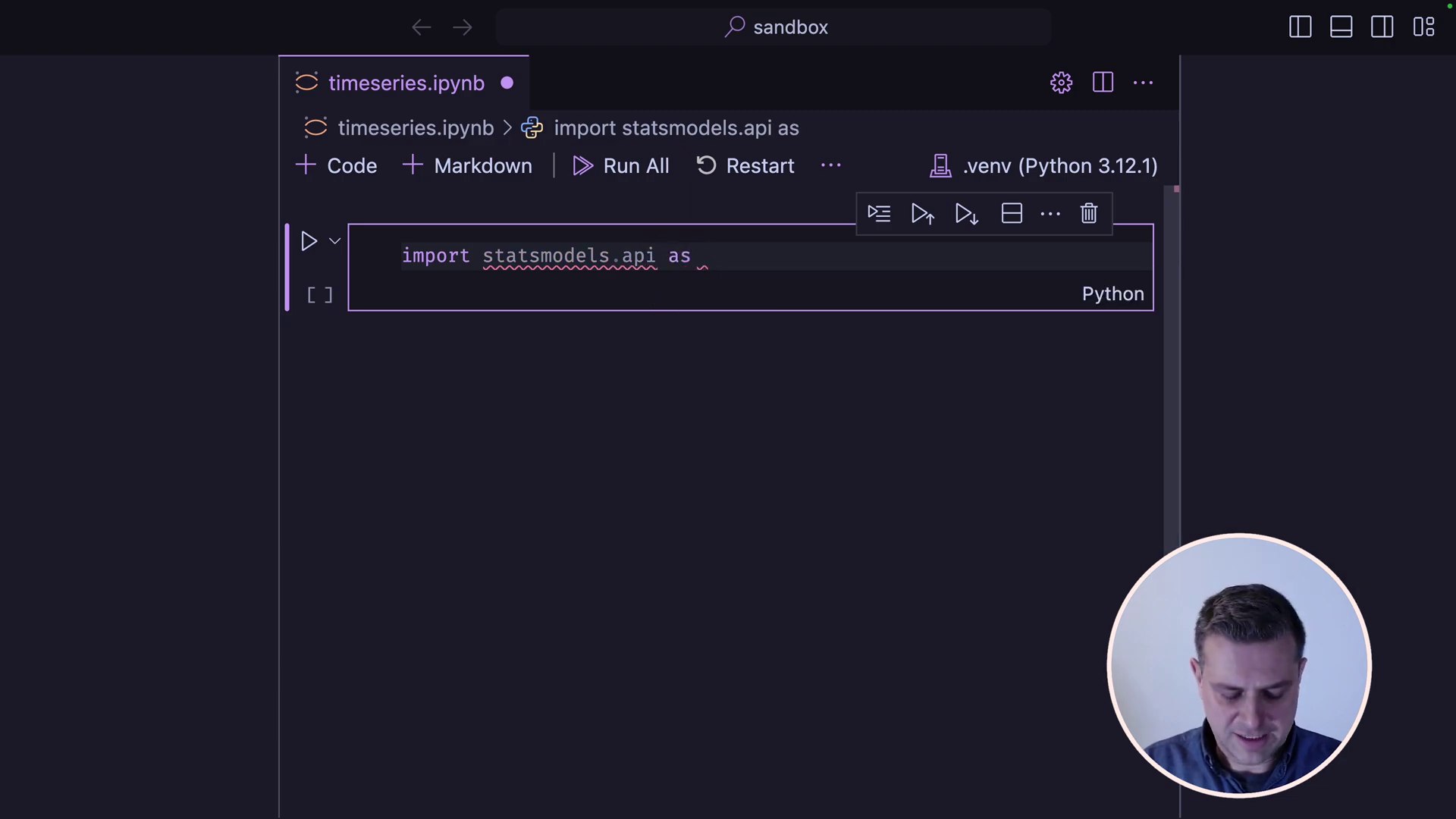
text(sm)
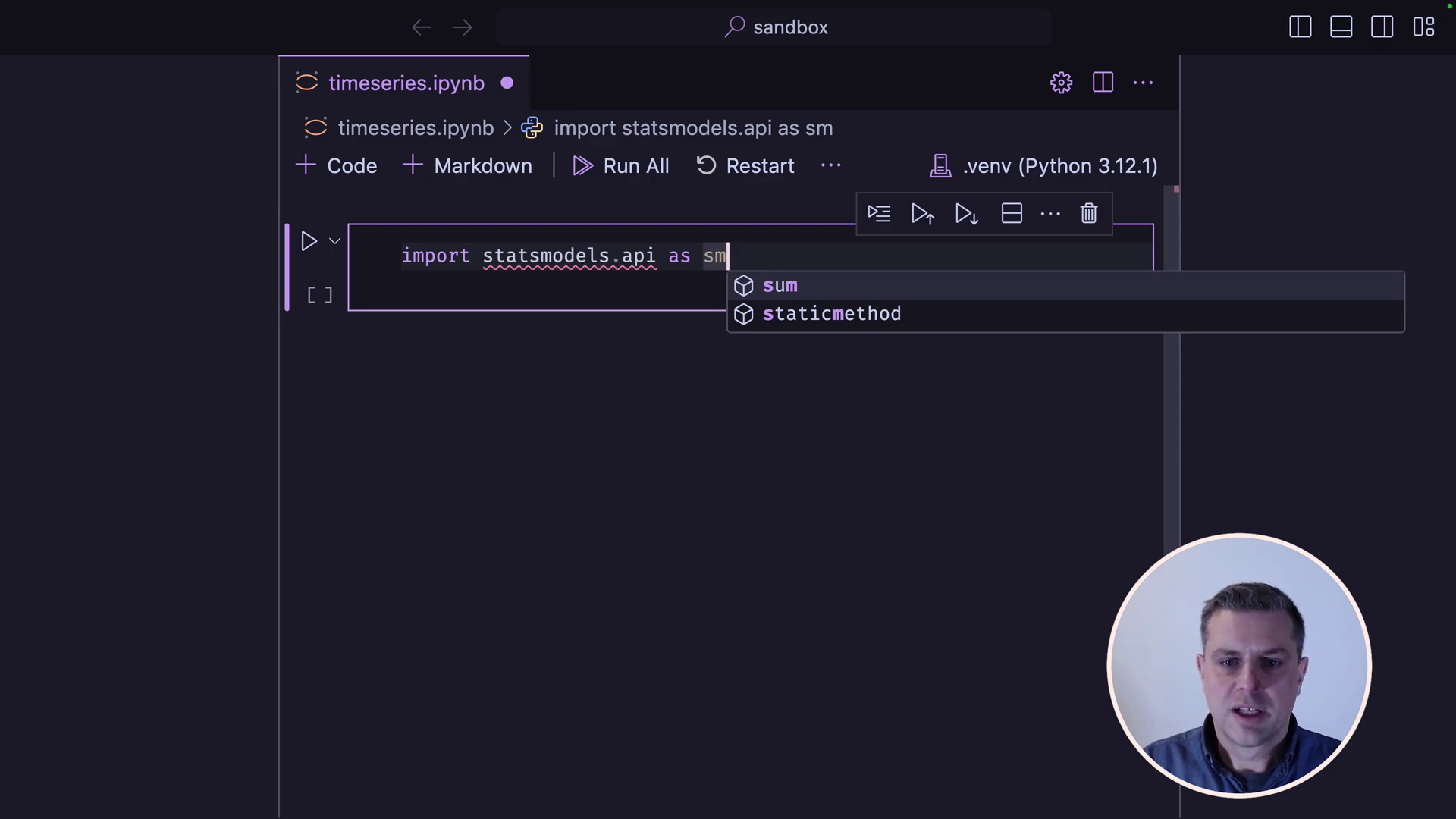
key(BackSpace)
key(BackSpace)
key(BackSpace)
key(BackSpace)
key(BackSpace)
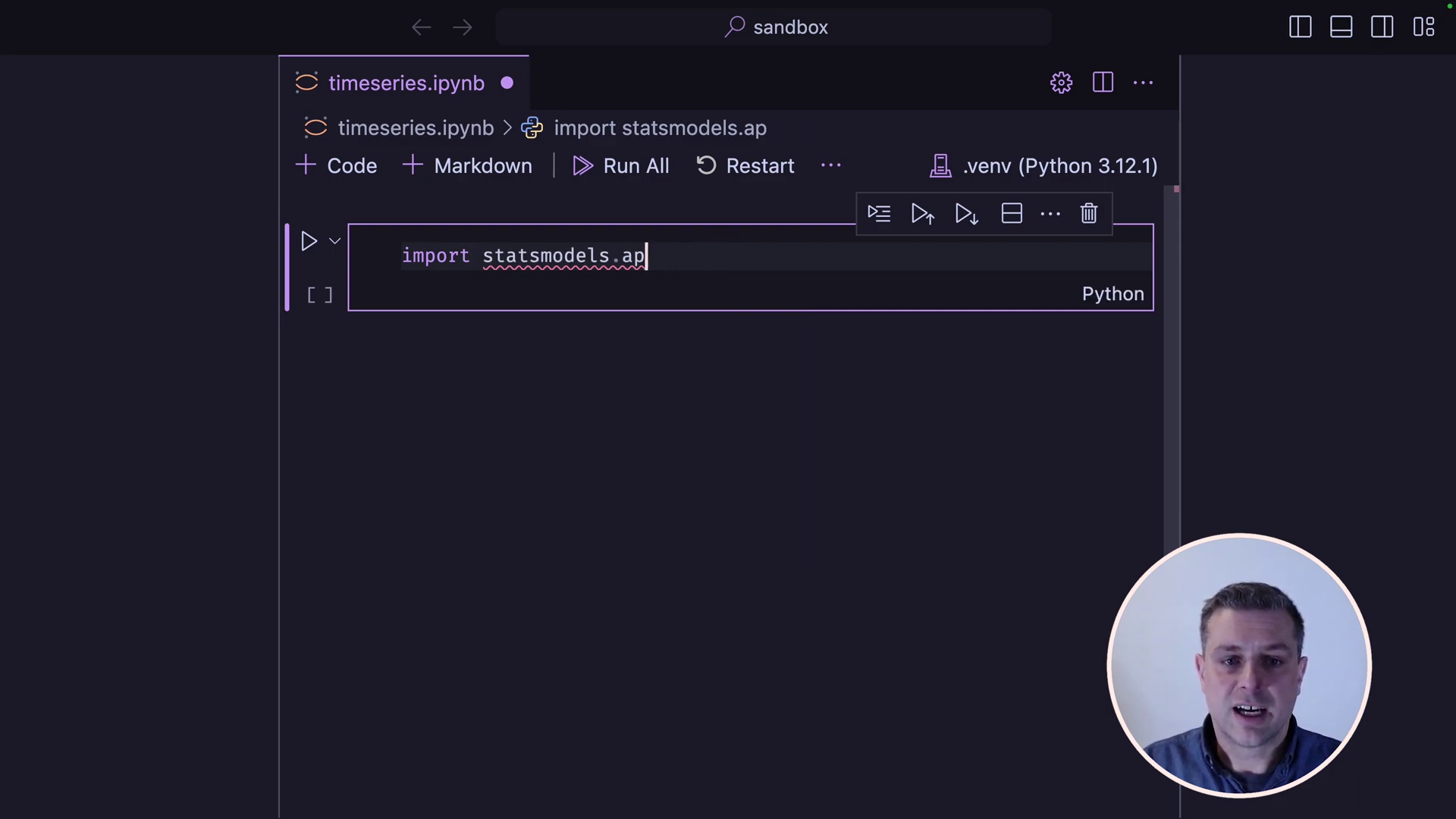
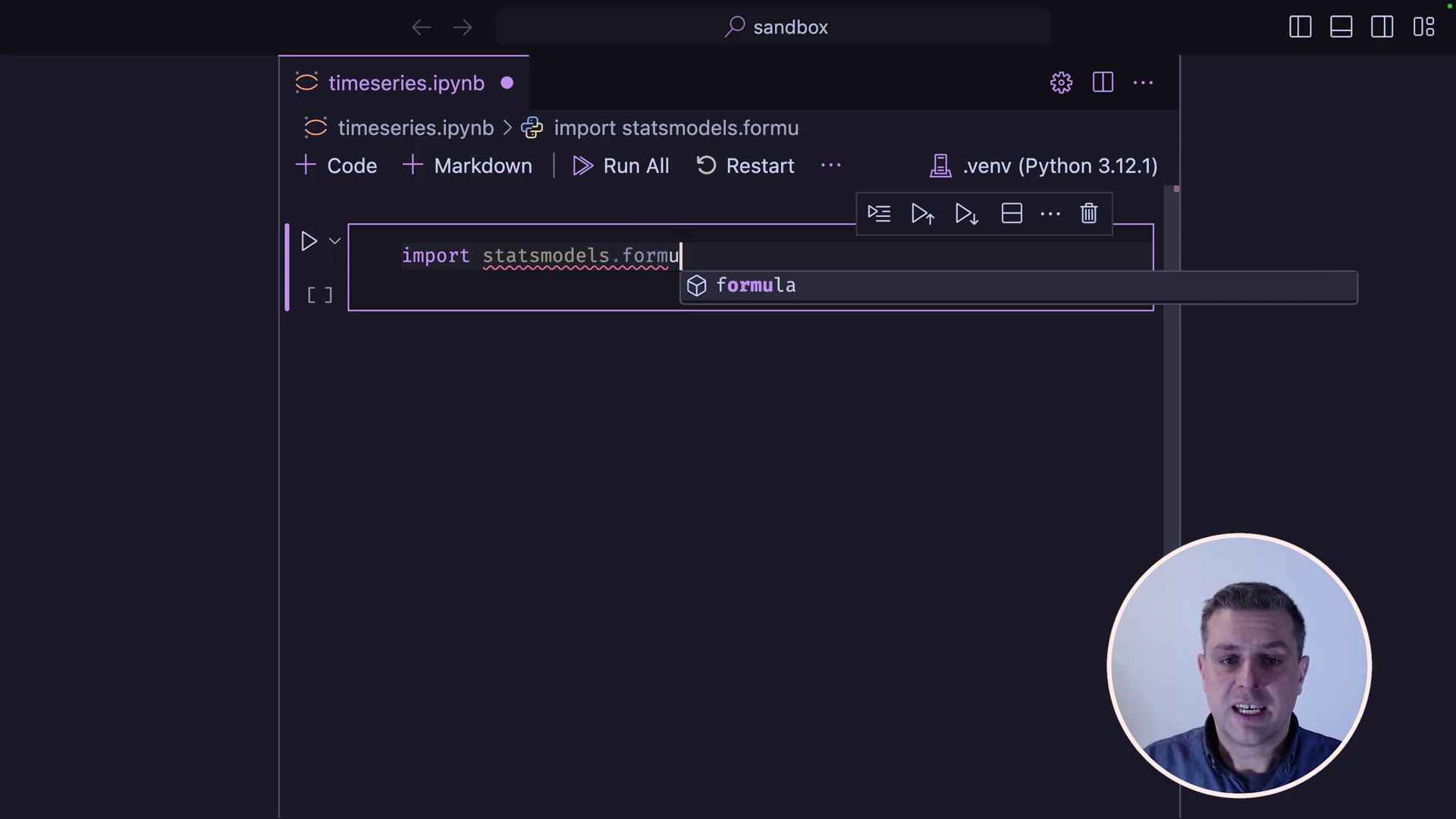
text(la)
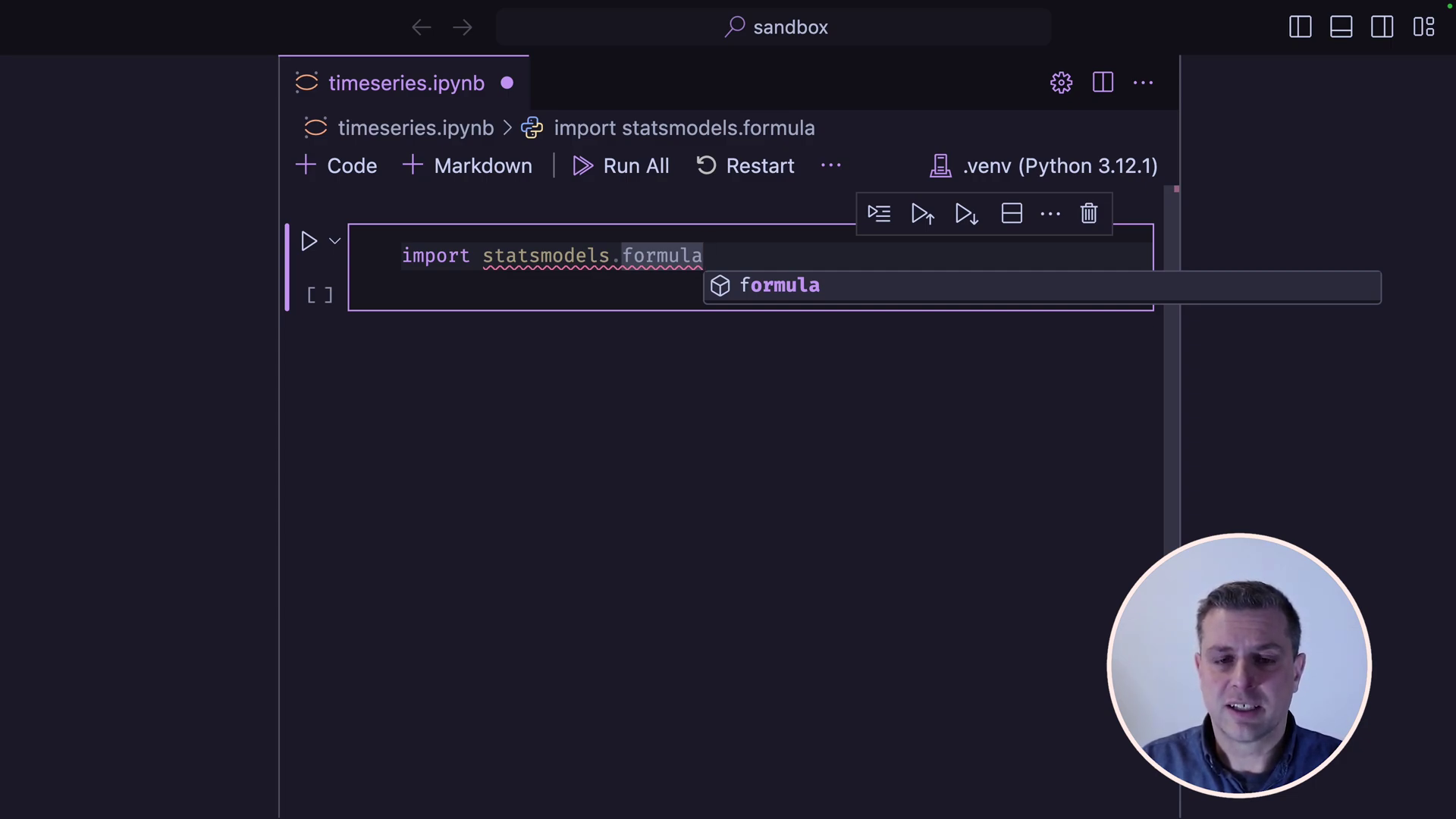
text(a.)
Step: Import statsmodels.formula.api as smf and pandas as pd, running each import cell
key(BackSpace)
key(BackSpace)
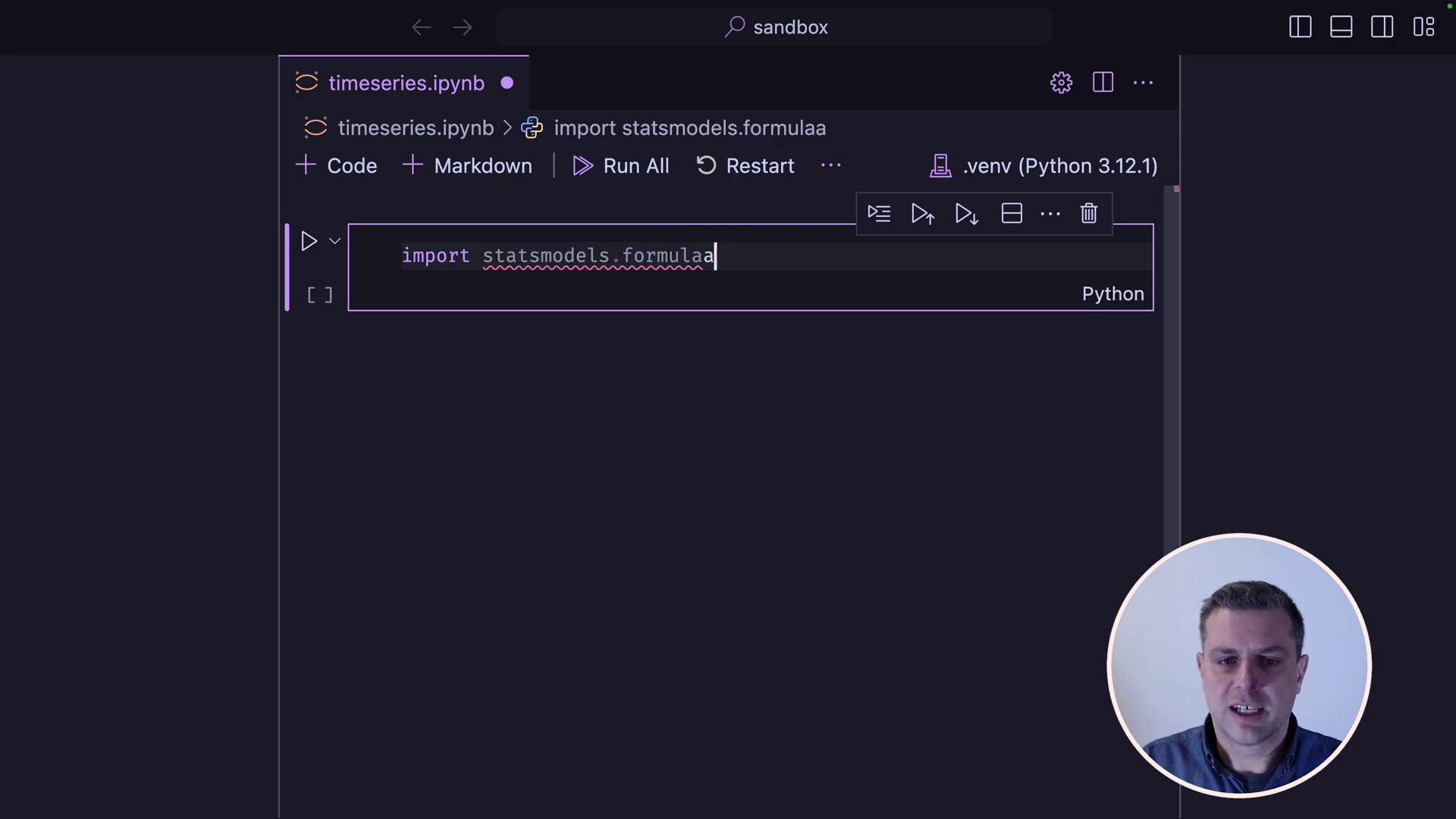
text(.apu)
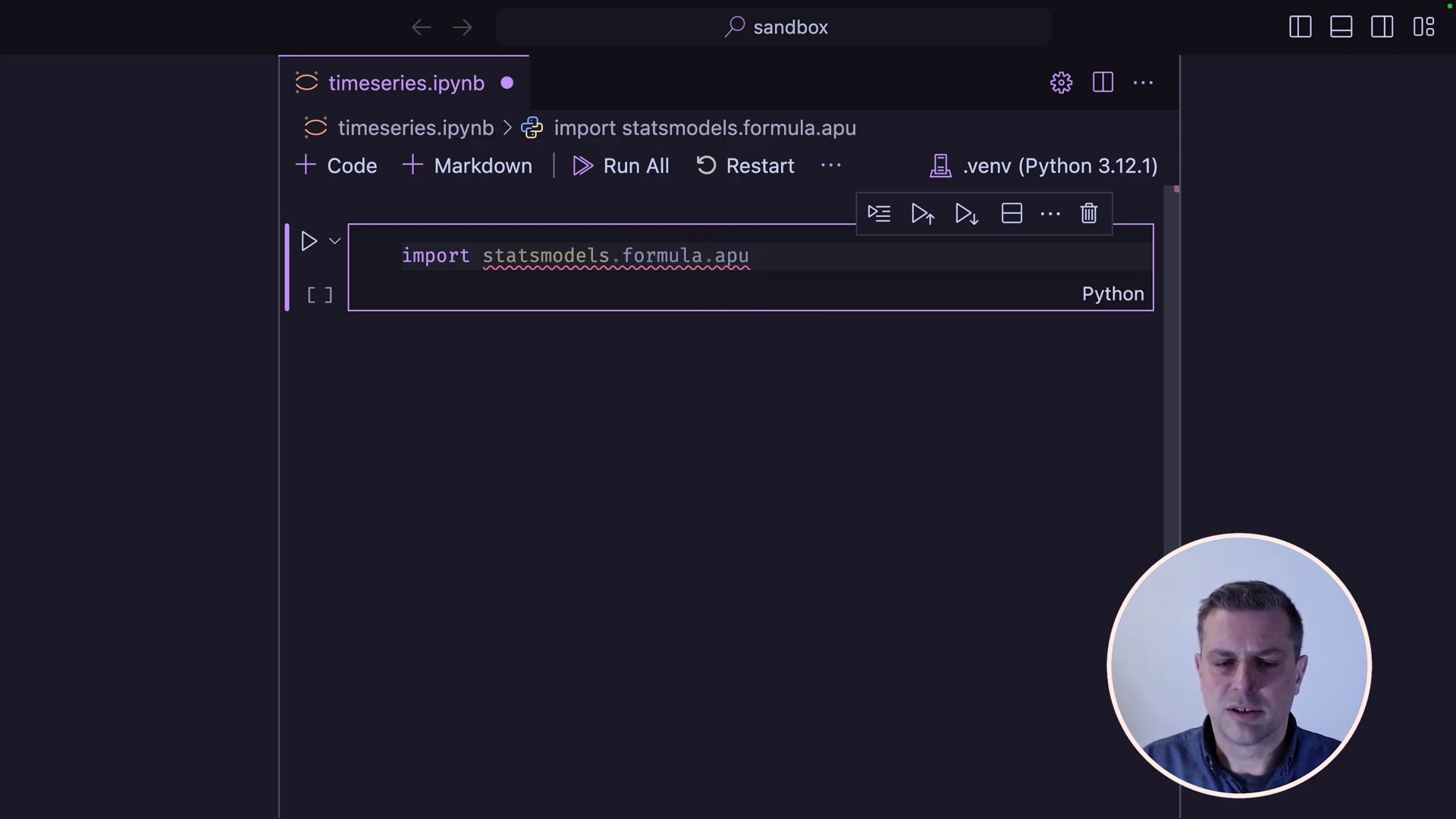
key(BackSpace)
text(i)
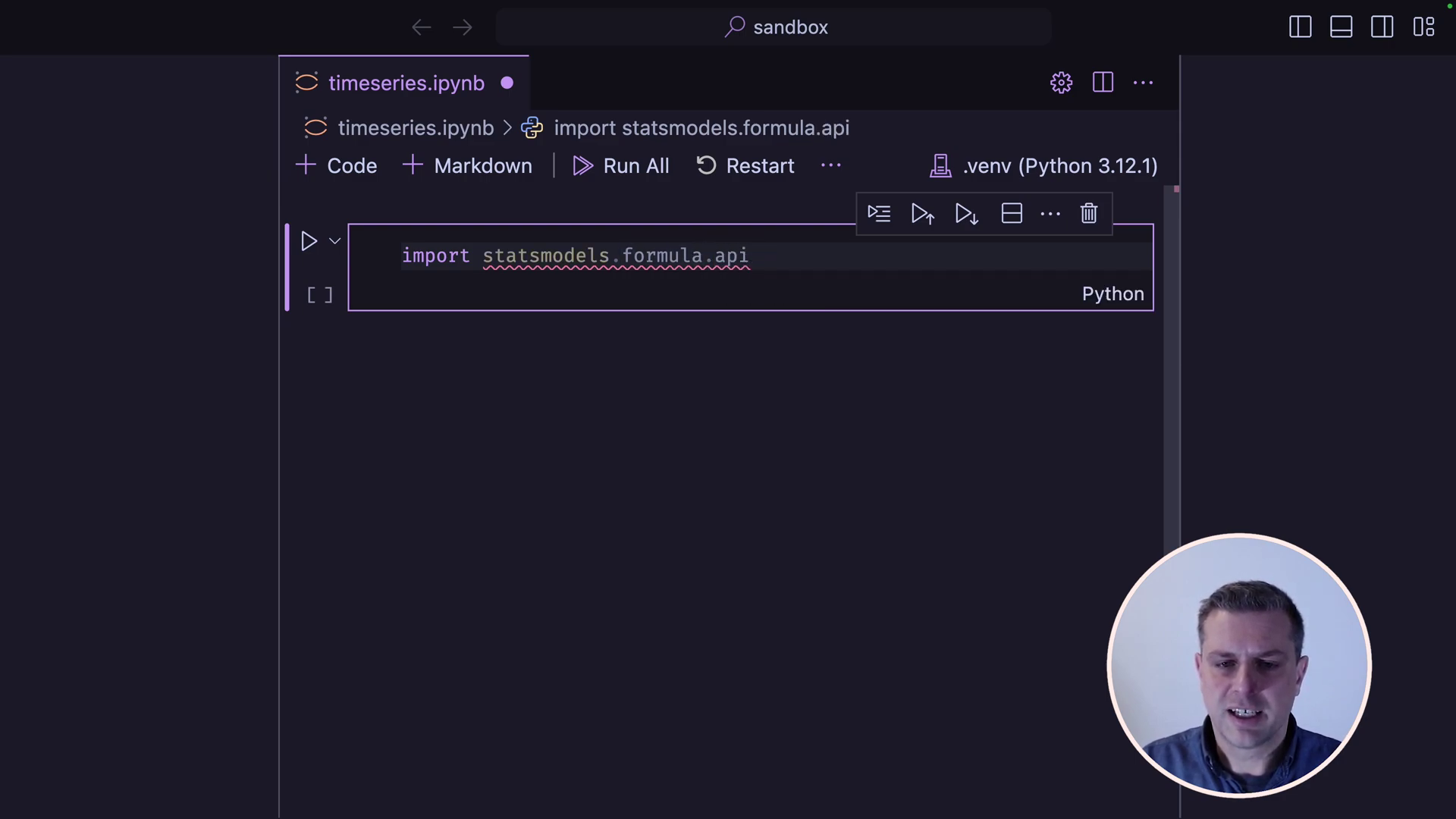
text( as smf)
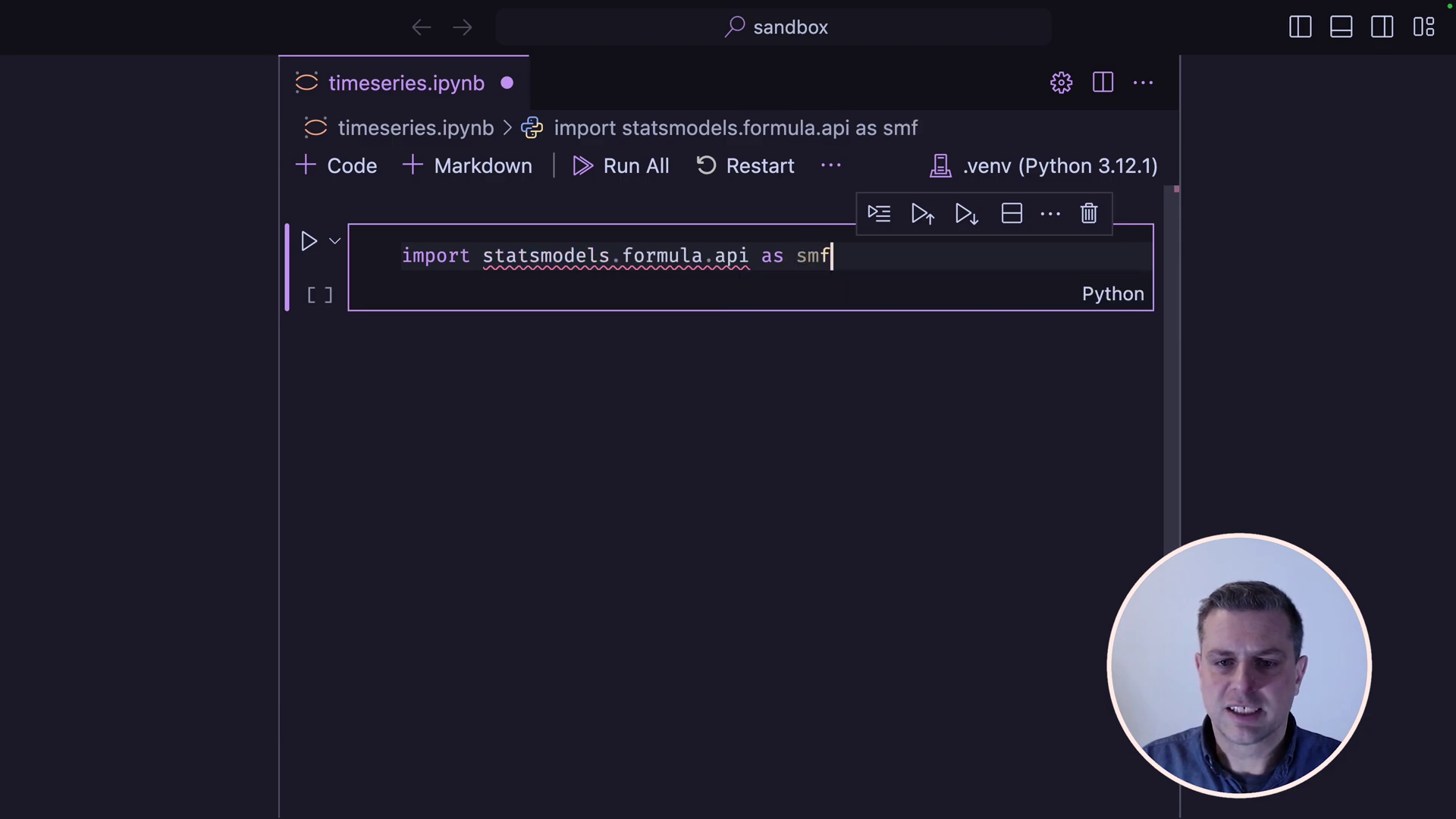
key(shift+Return)
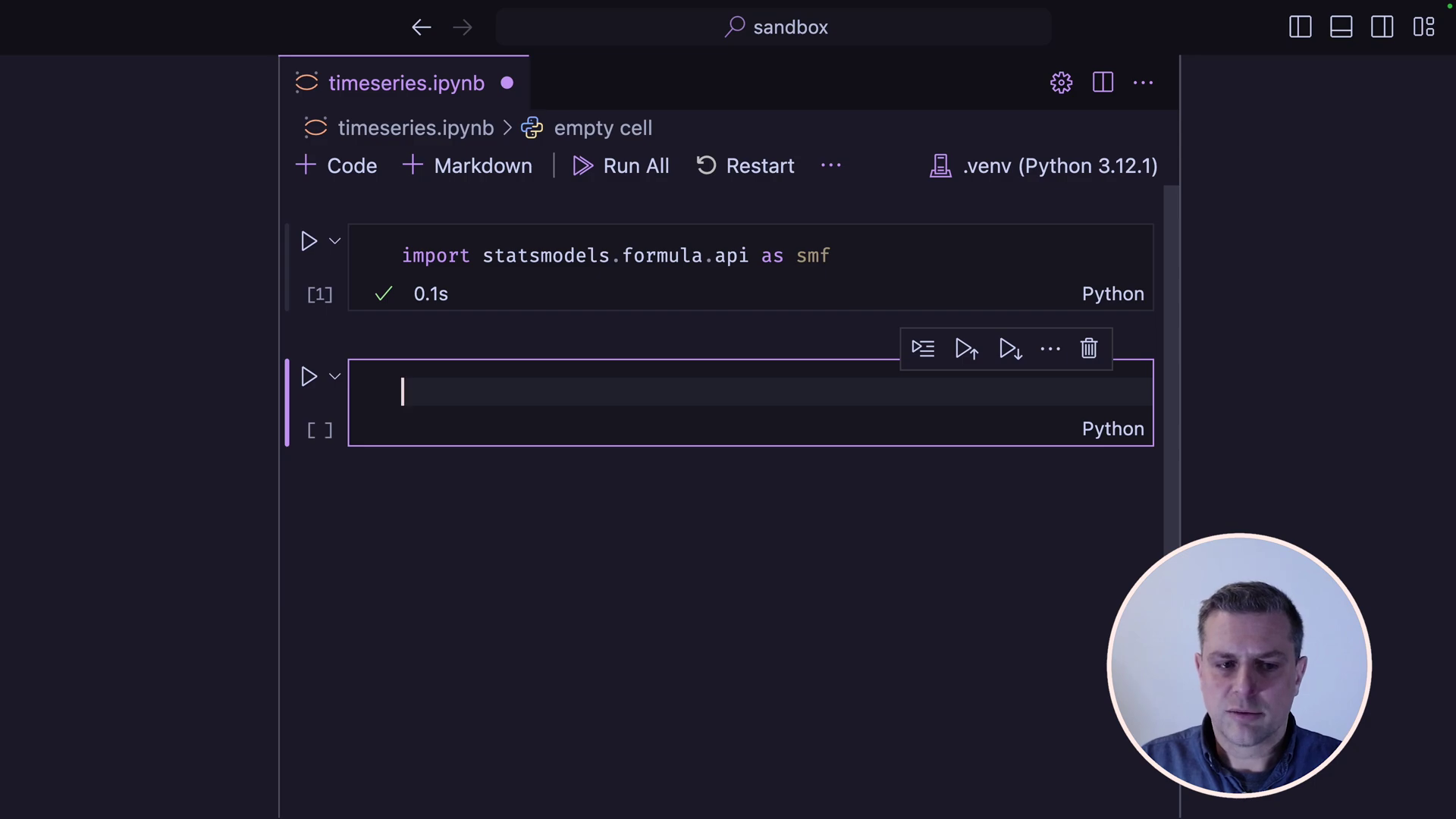
text(import pa)
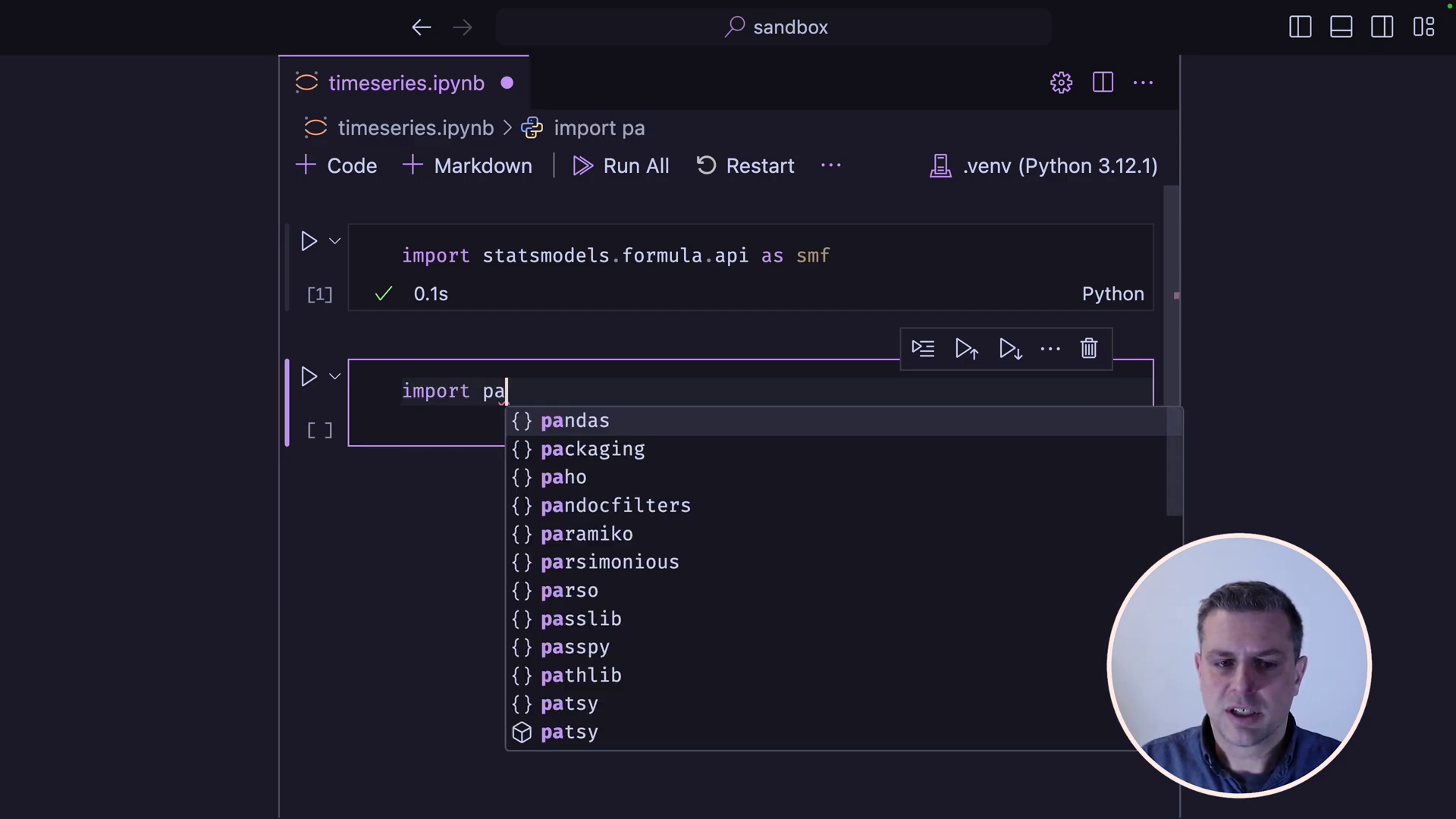
text(ndas p)
key(BackSpace)
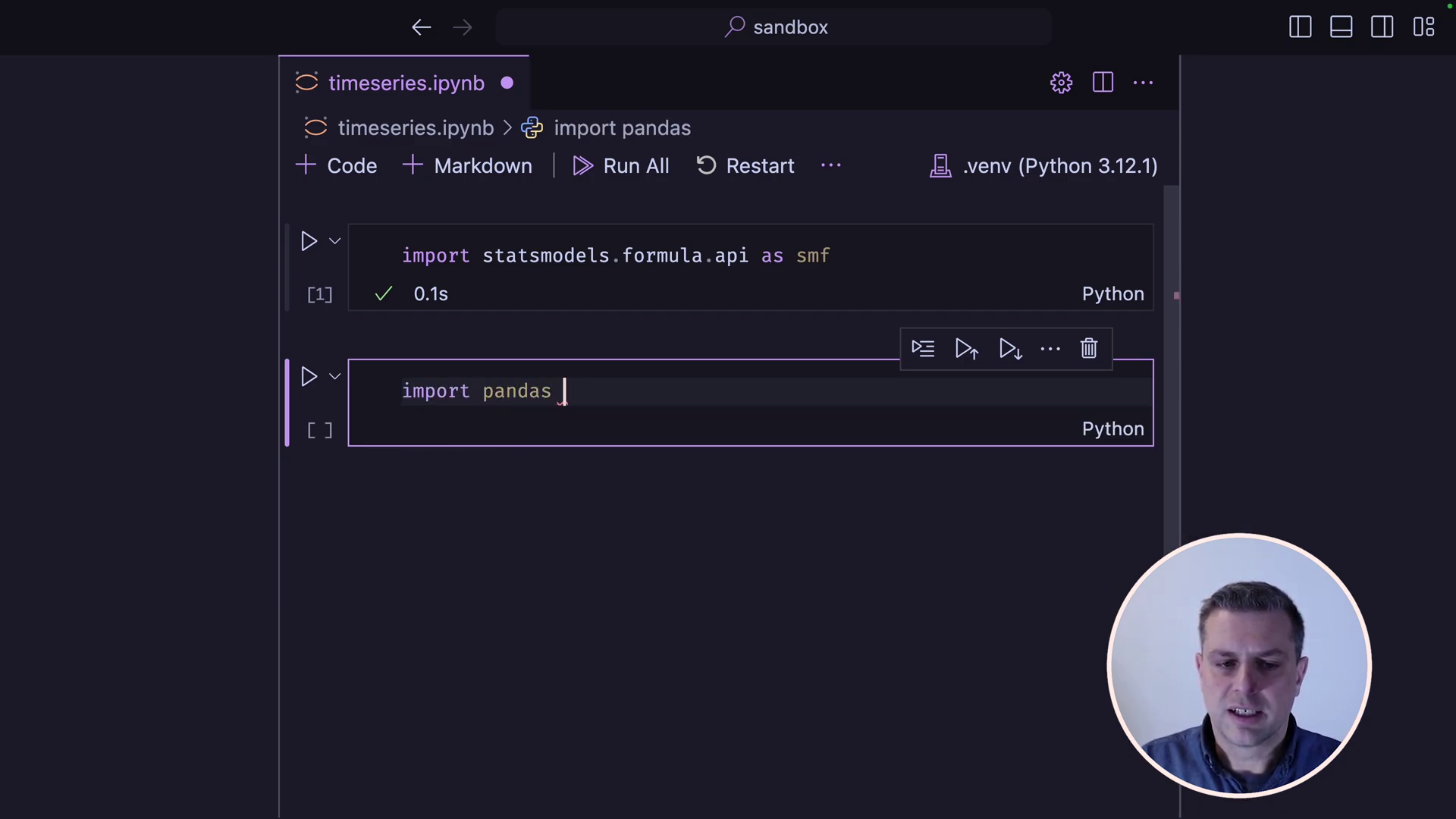
text(as pd)
key(shift+Return)
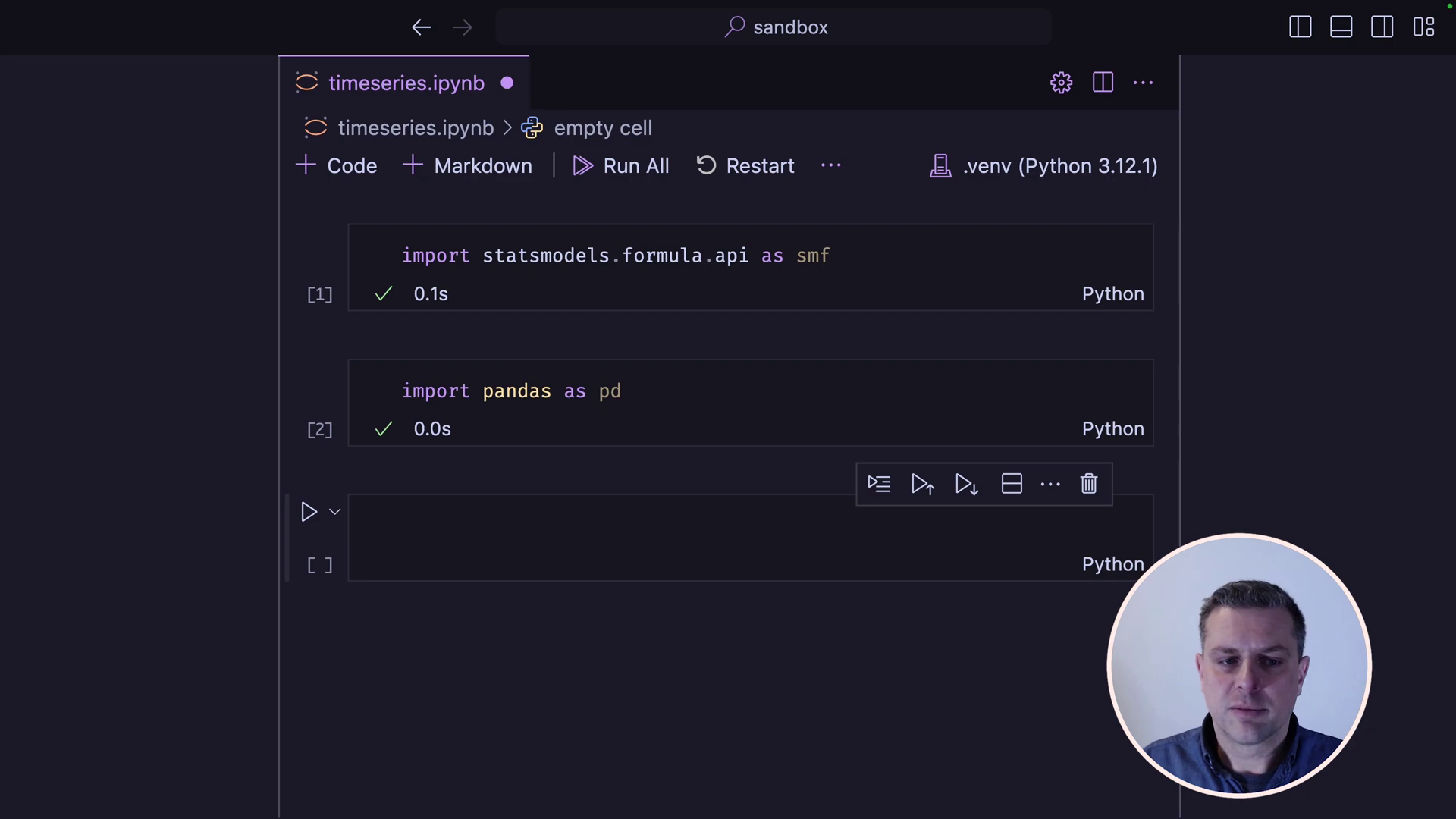
Step: Load Mom12m_ret.csv into df with parsed dates and a date index, and display it
click(407, 524)
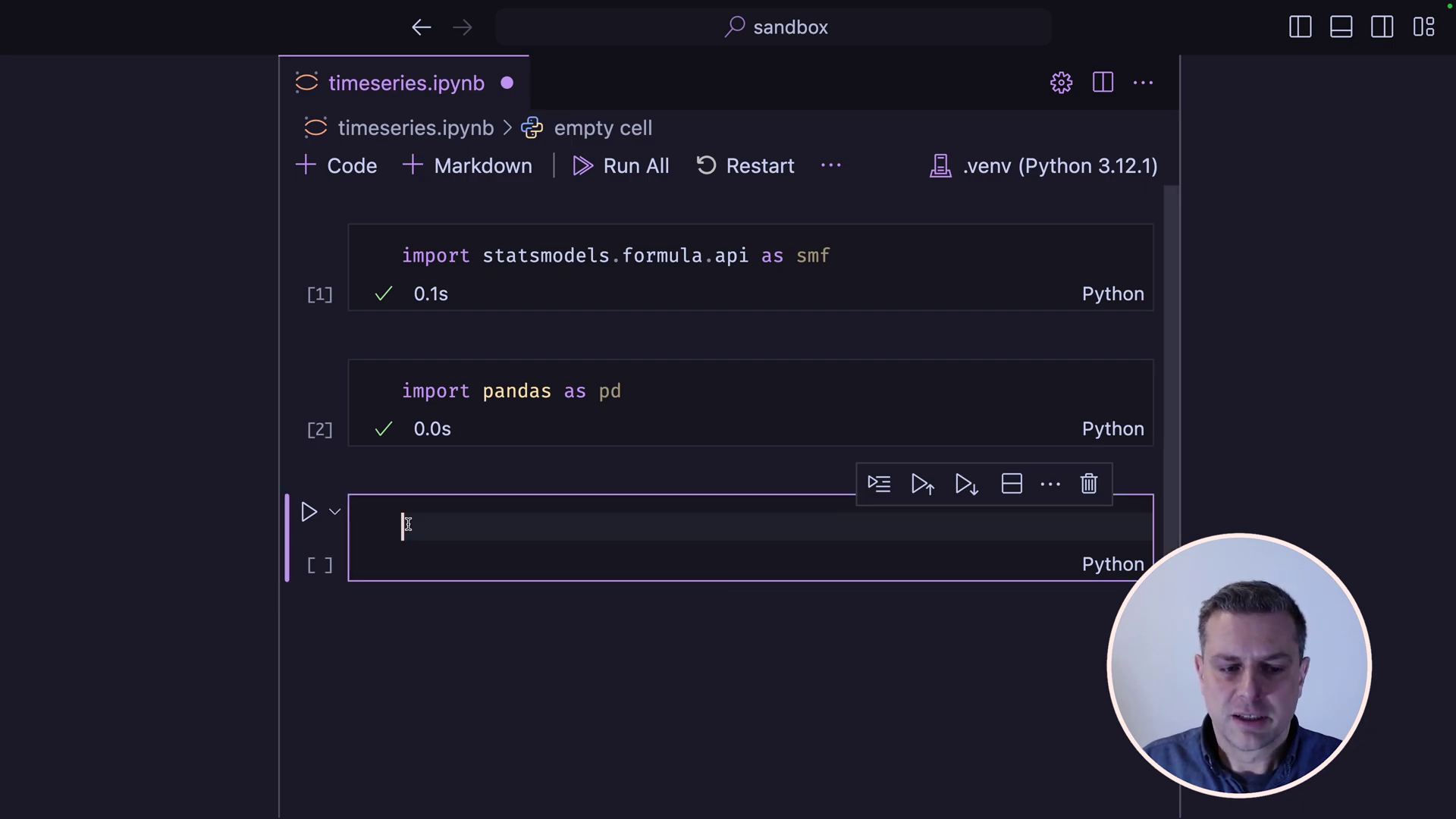
key(ctrl+v)
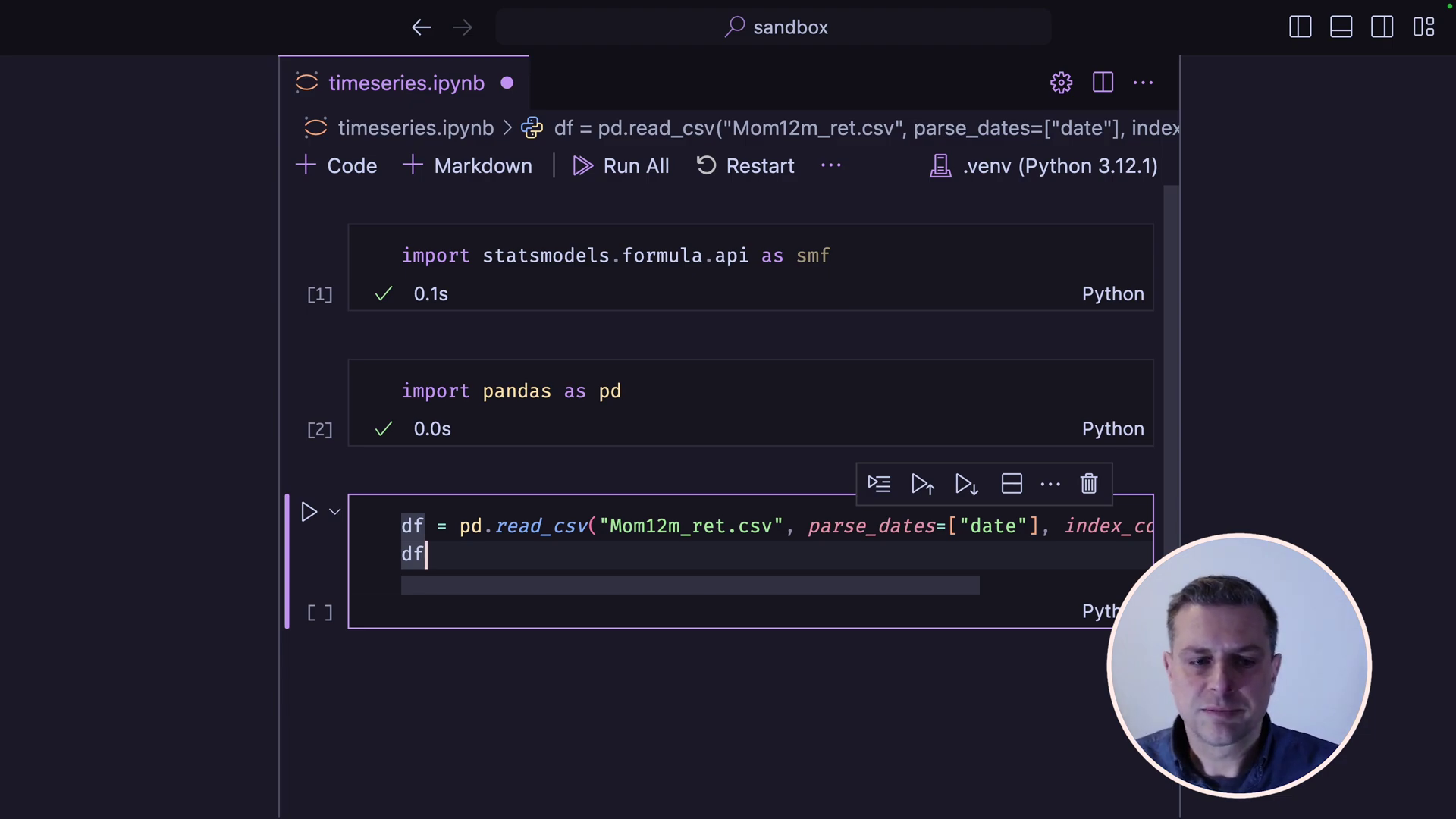
key(shift+Return)
scroll(603, 502, up, 5)
scroll(603, 501, up, 5)
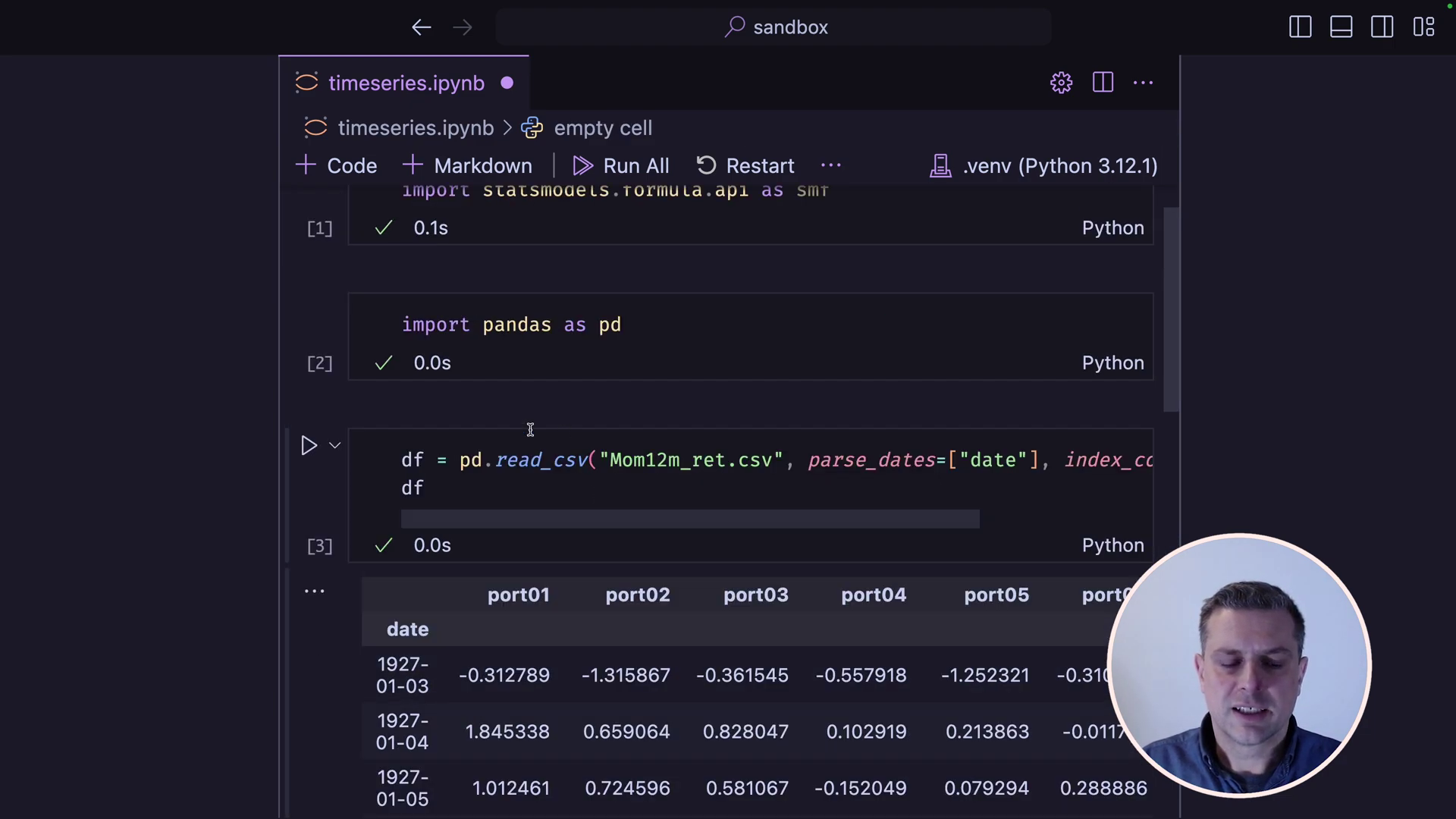
scroll(592, 570, down, 3)
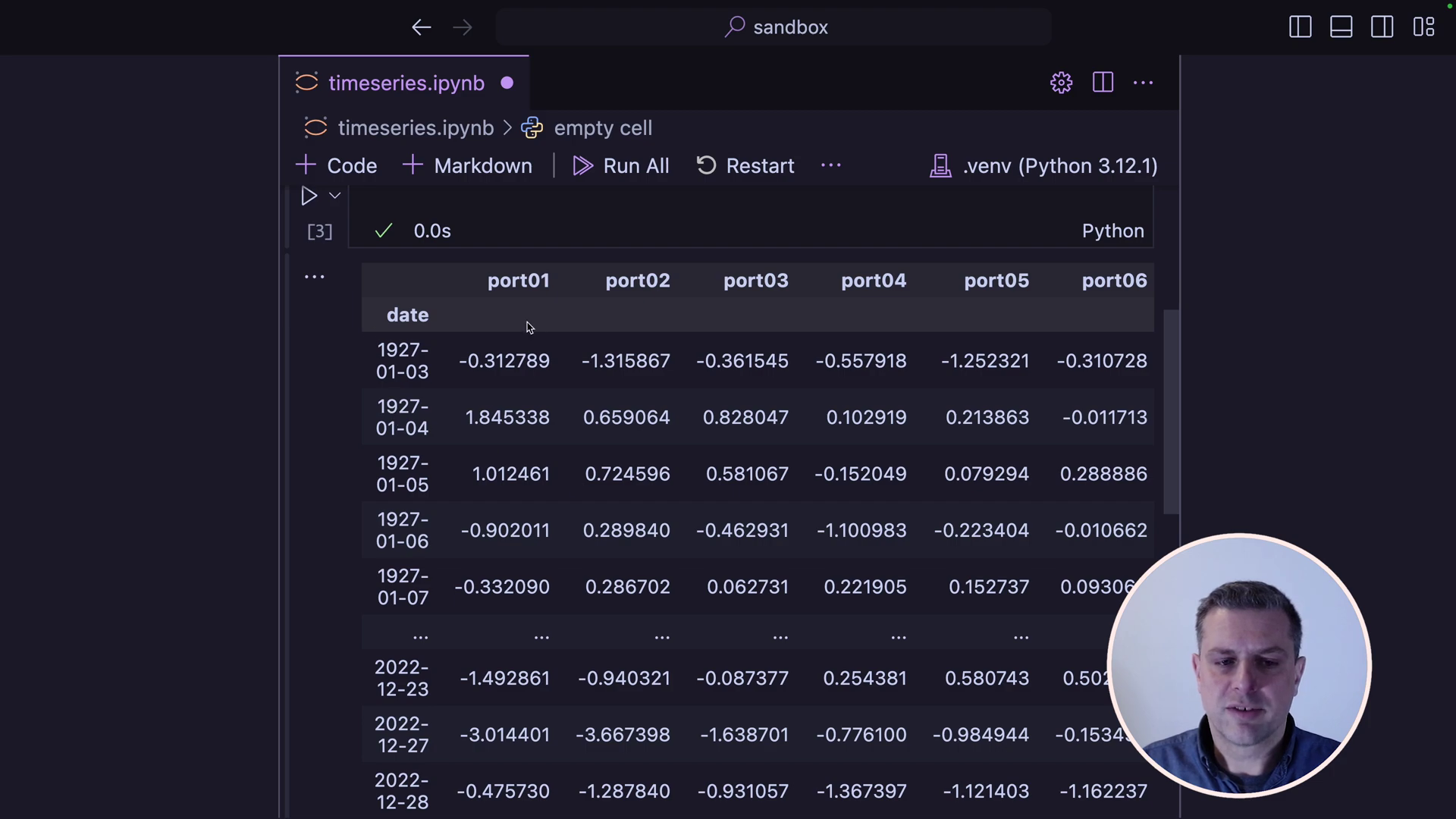
drag(485, 291, 962, 279)
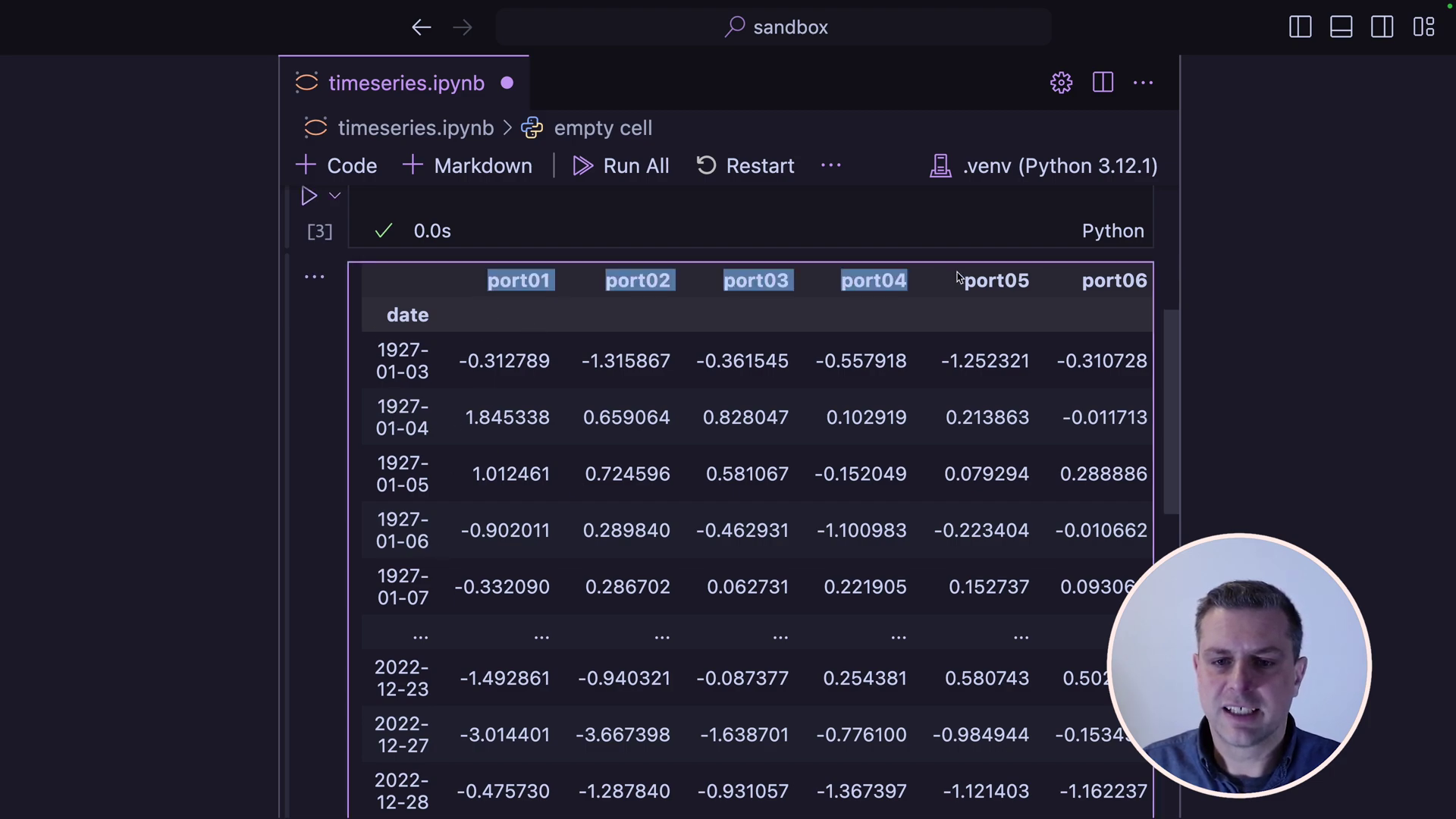
click(681, 522)
scroll(592, 561, down, 5)
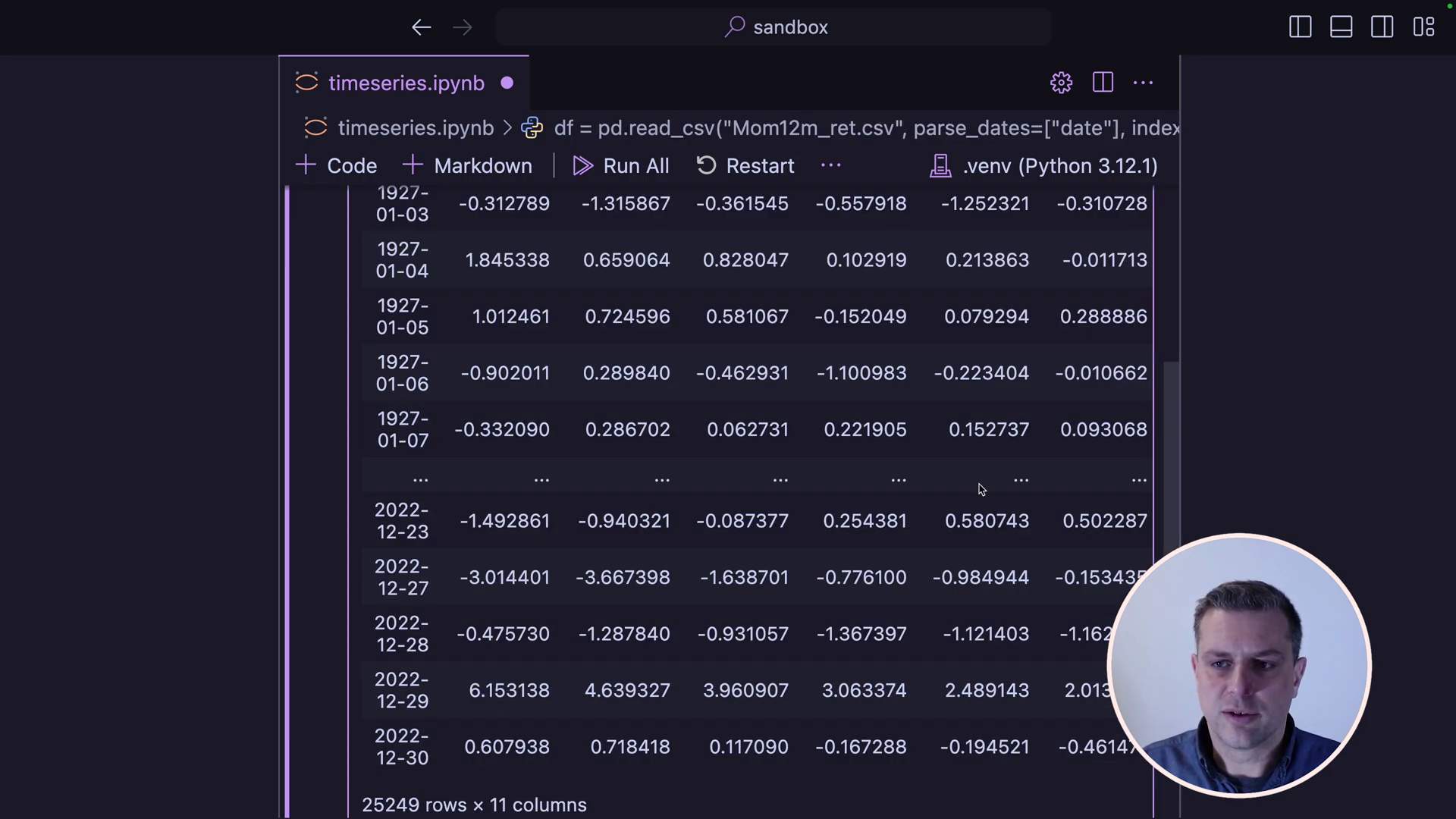
scroll(978, 489, up, 8)
scroll(815, 572, down, 6)
scroll(816, 571, down, 5)
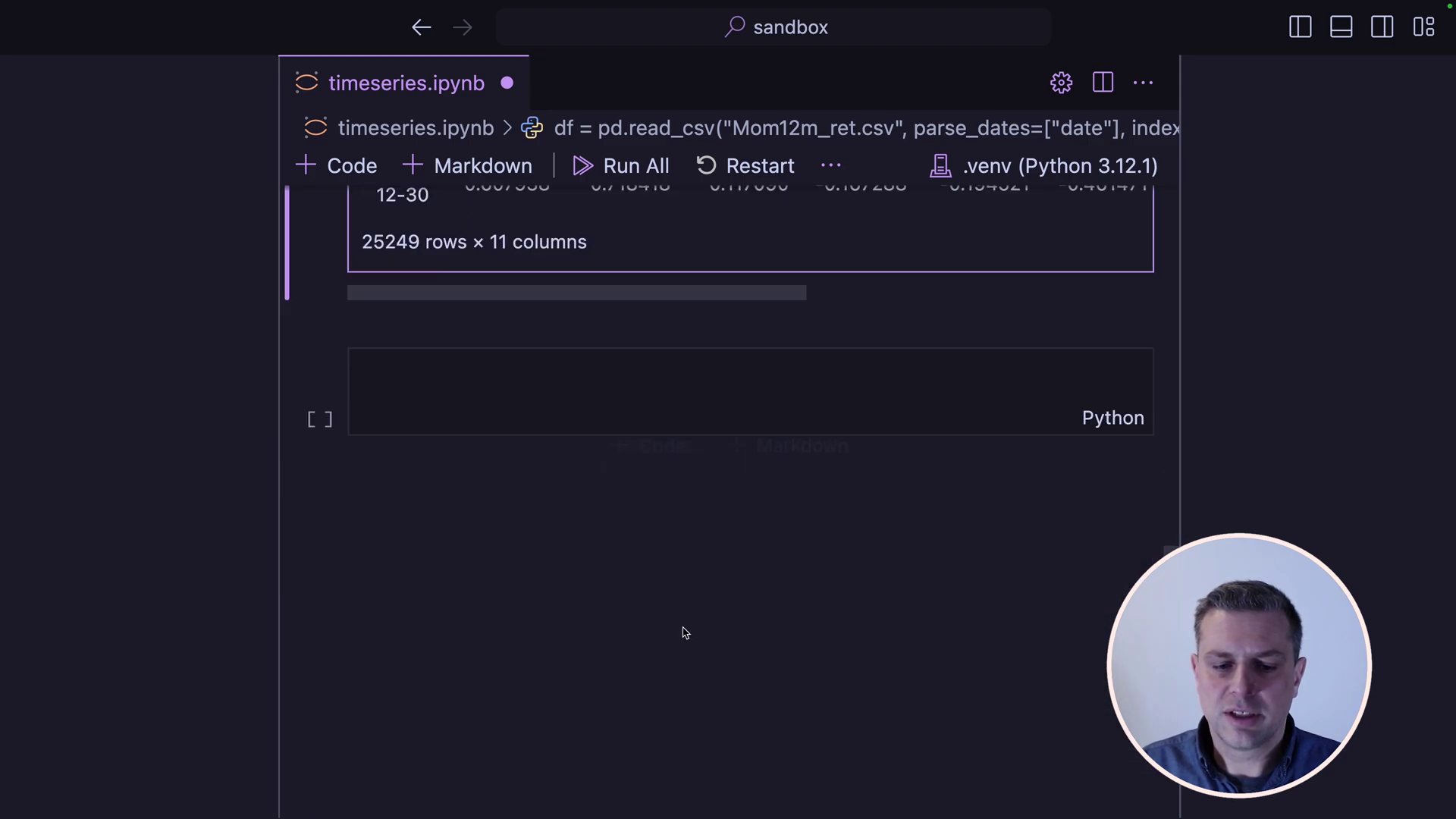
Step: Run df.info() to list df's 11 float64 columns, including portLS
click(448, 373)
text(df.)
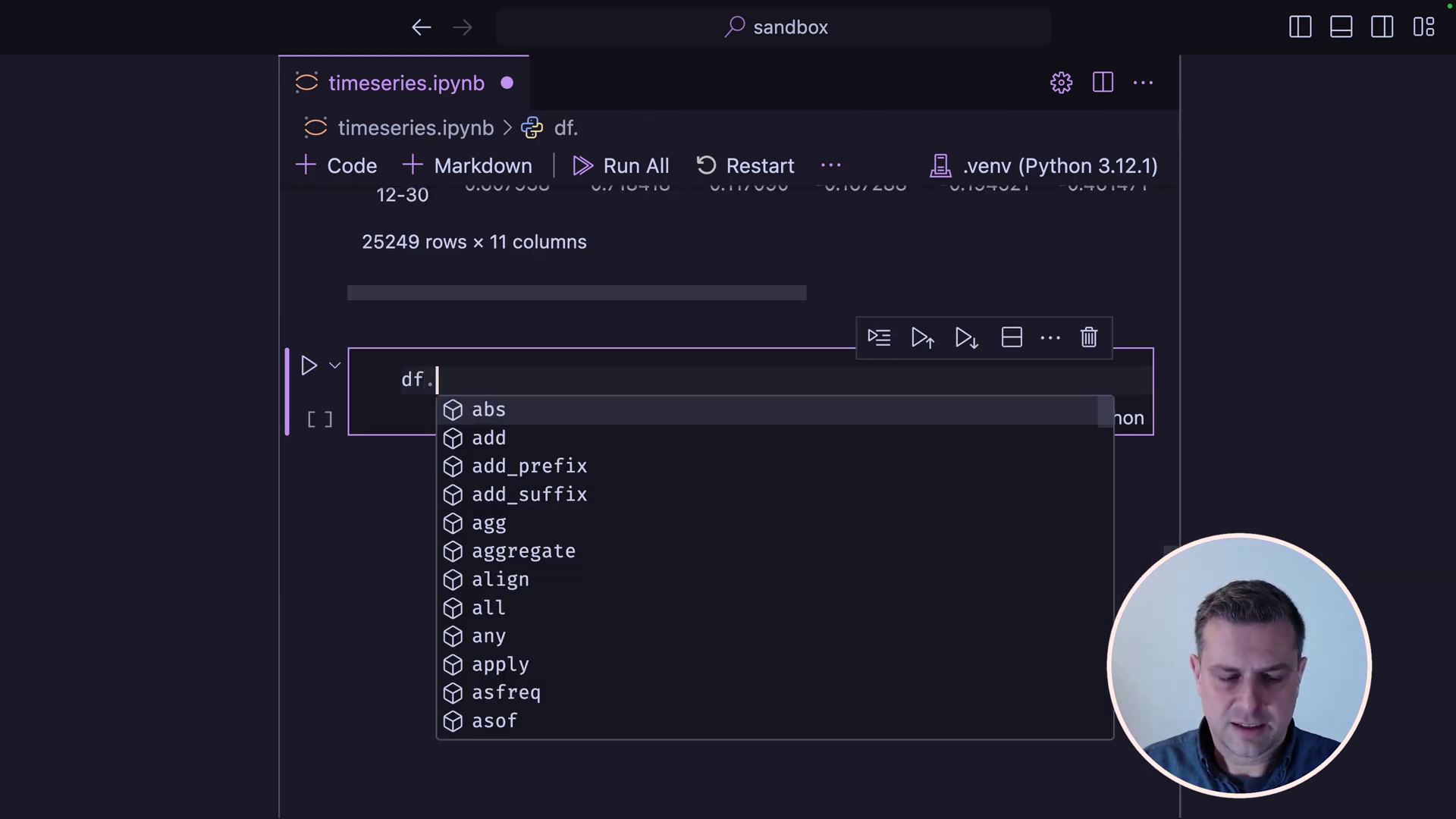
text(inf)
key(Tab)
text(())
key(shift+Return)
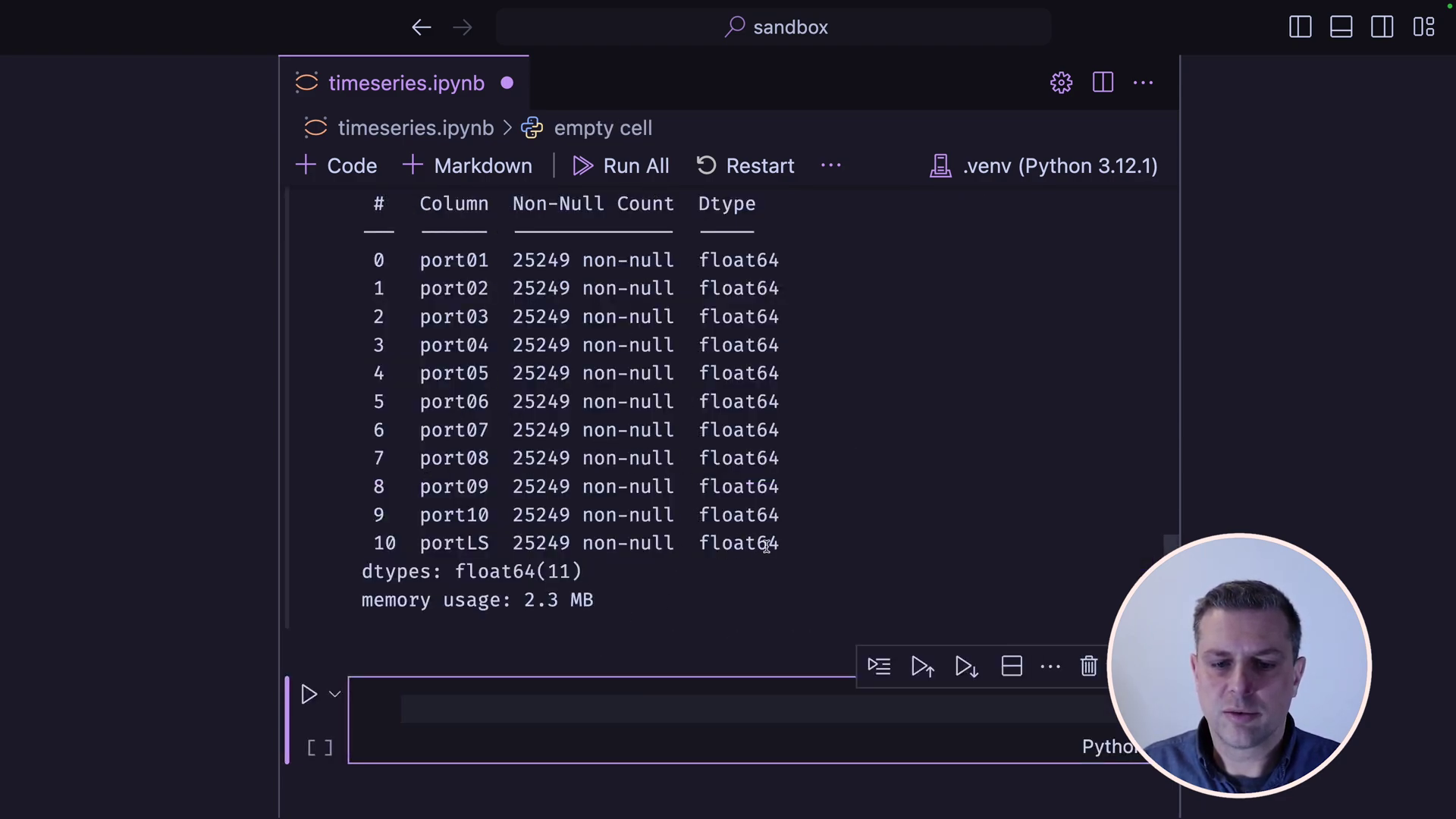
double_click(487, 545)
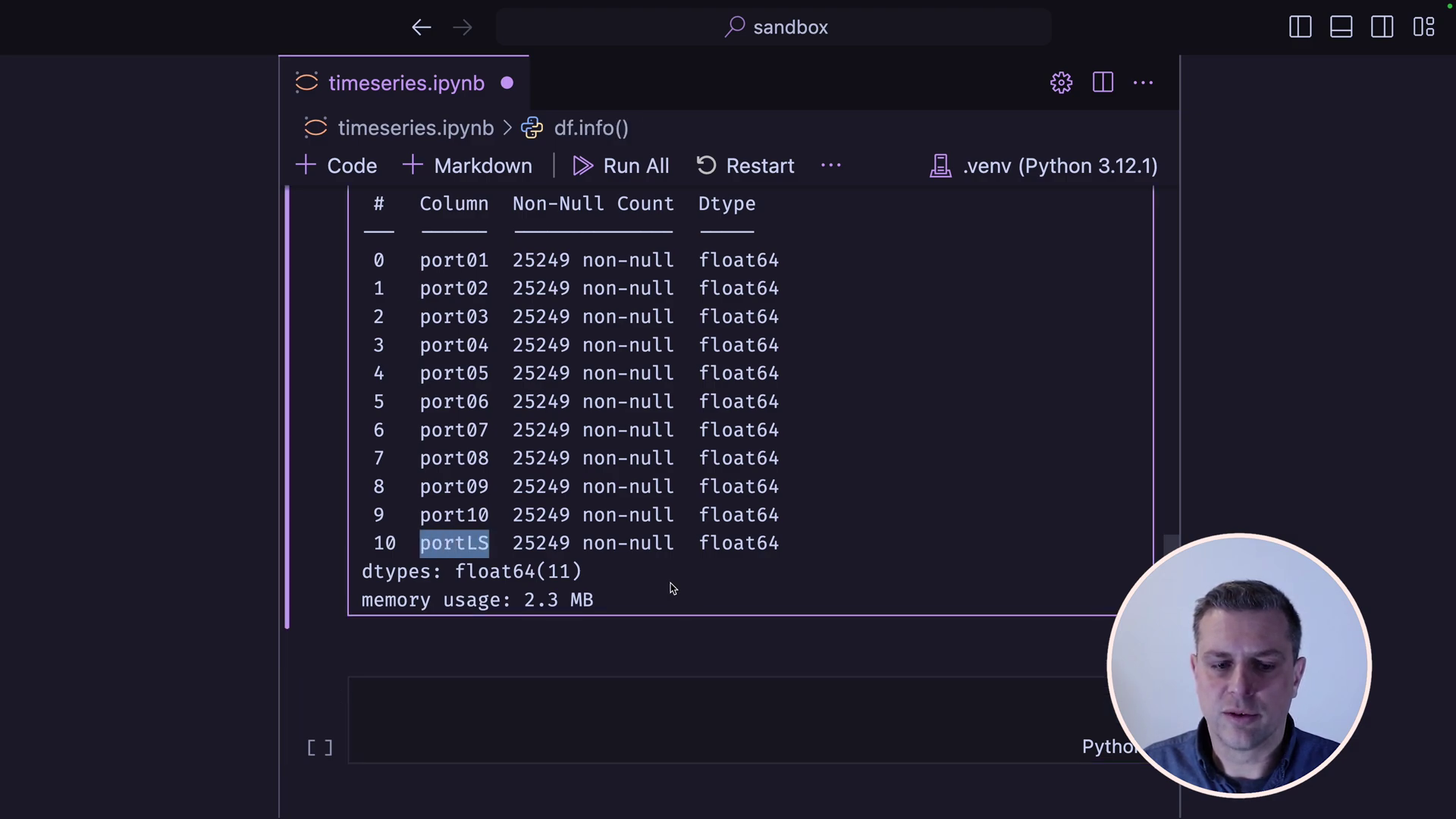
key(Escape)
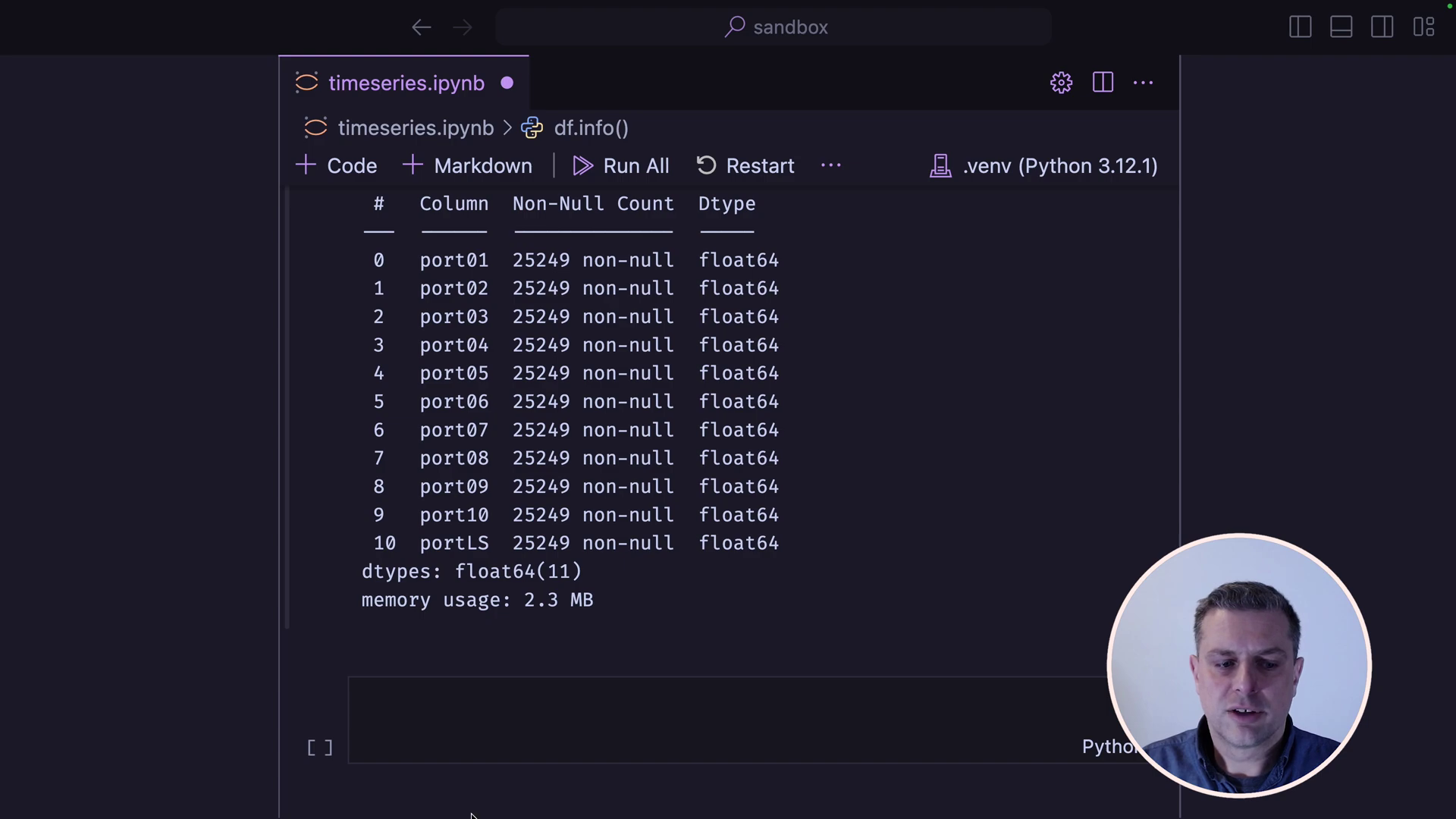
click(562, 703)
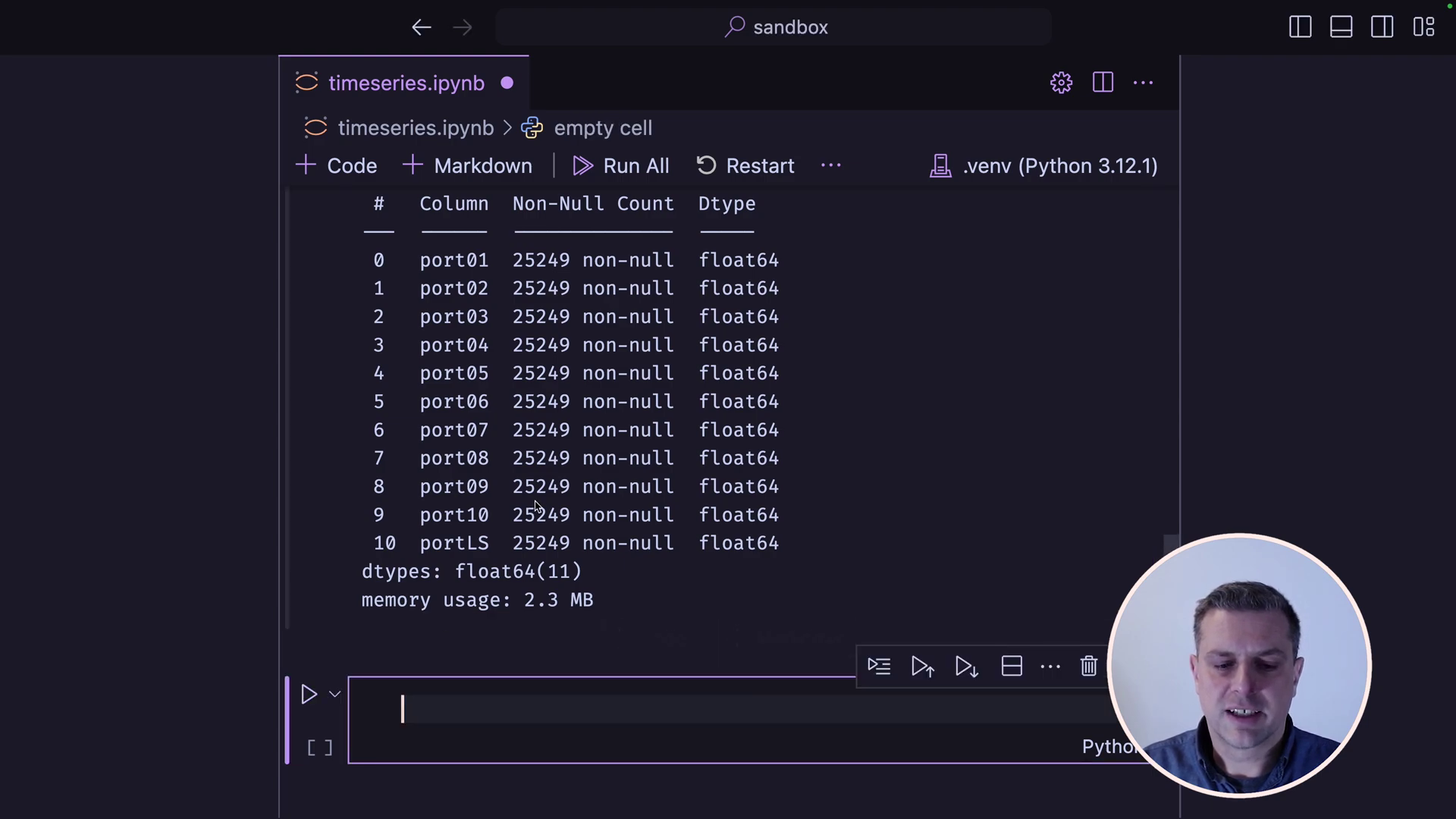
Step: Read the Dartmouth daily five-factor CSV into ff5_df (skiprows=2) and show its 15229 rows
key(ctrl+v)
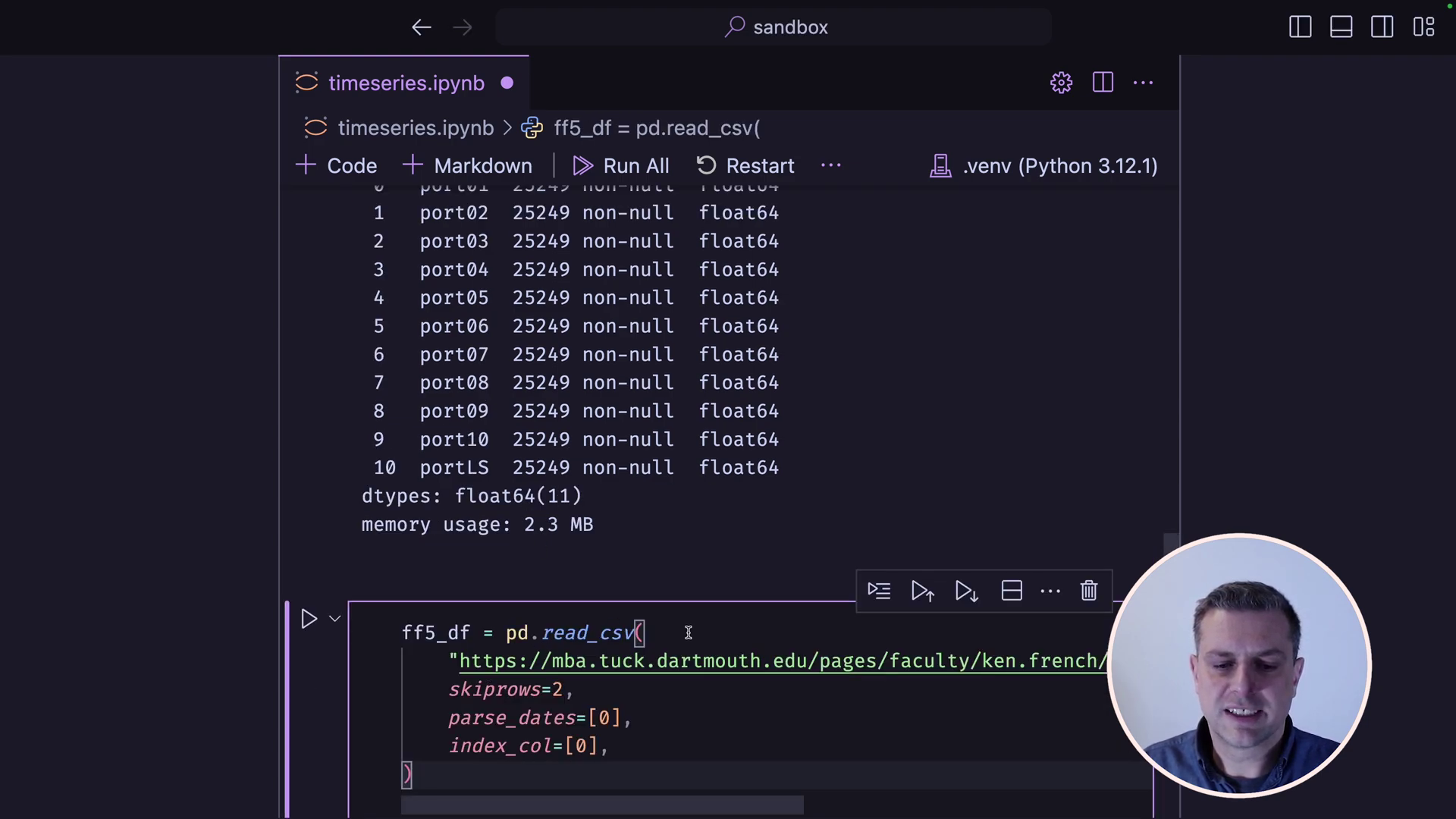
mouse_move(473, 808)
mouse_down()
mouse_move(527, 811)
mouse_move(455, 808)
mouse_up()
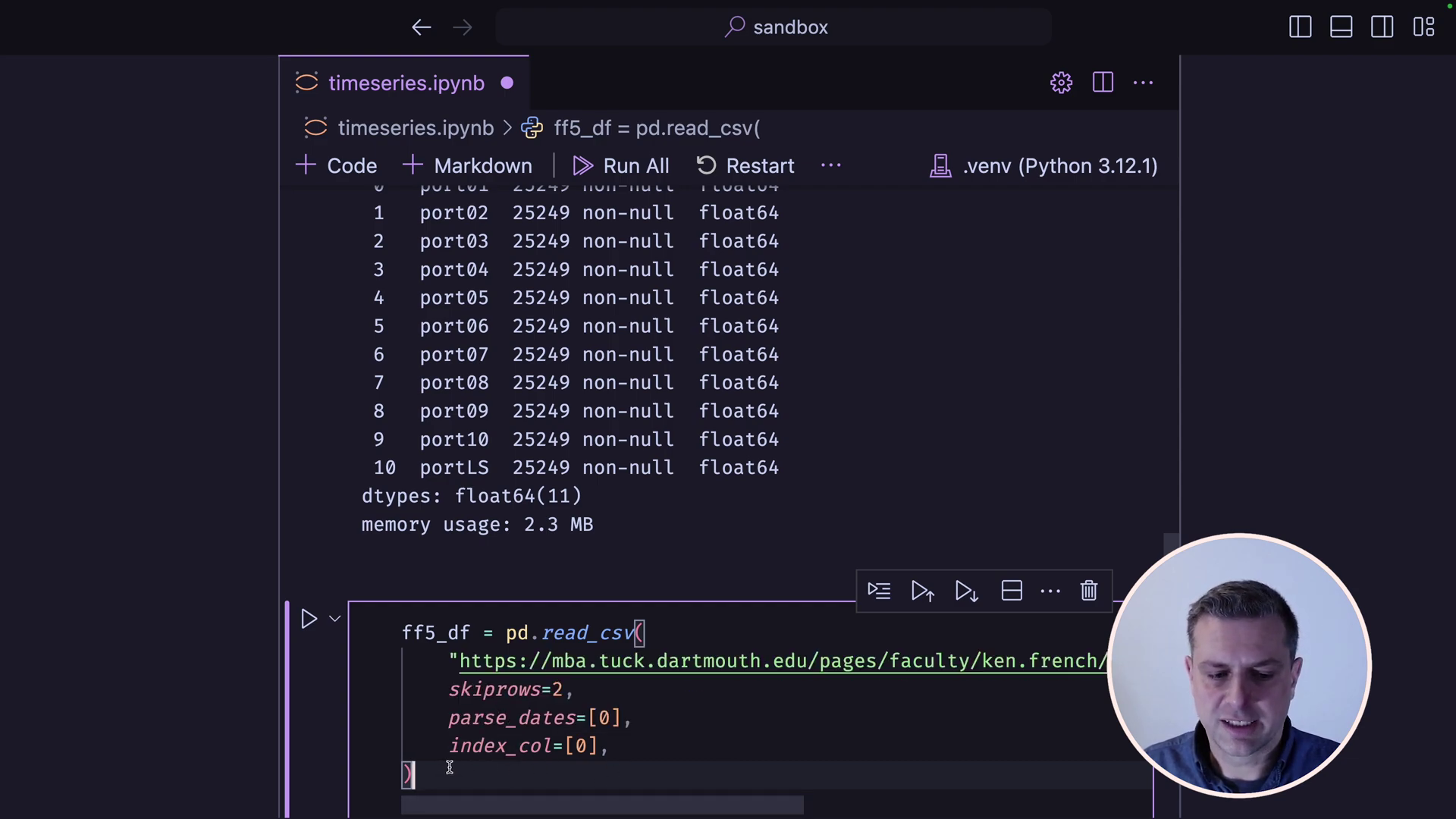
key(shift+Return)
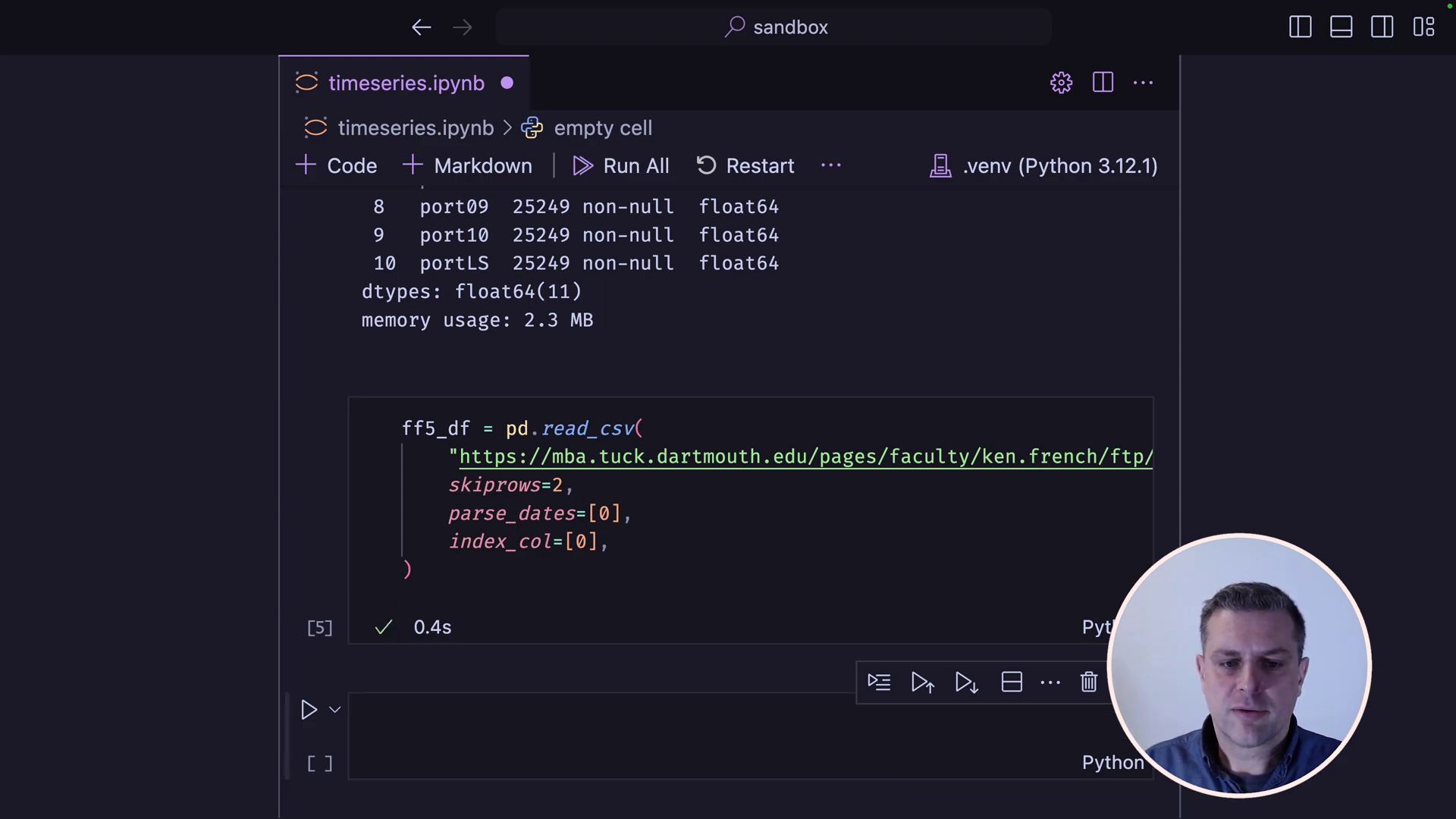
click(462, 742)
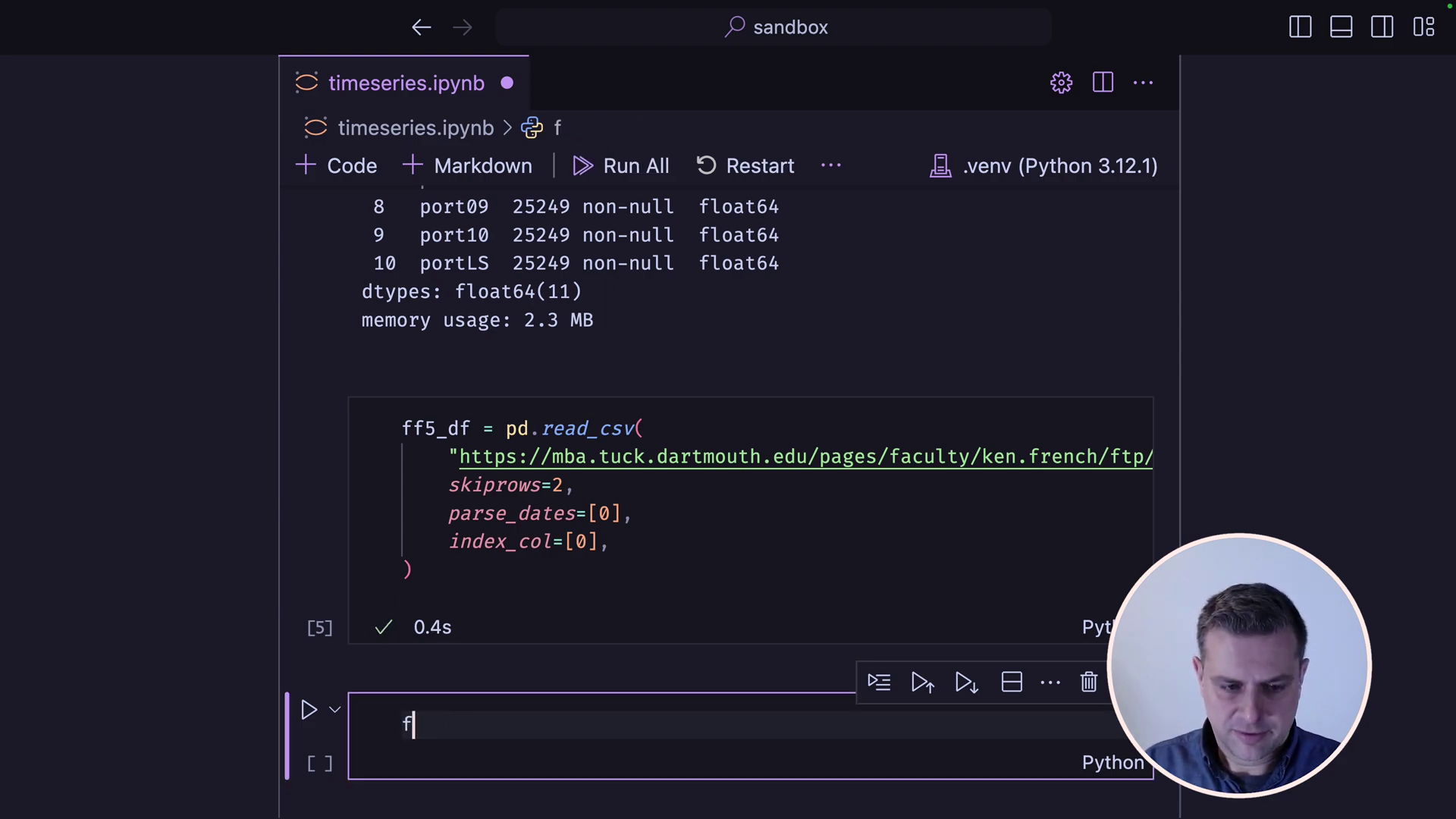
text(ff5_)
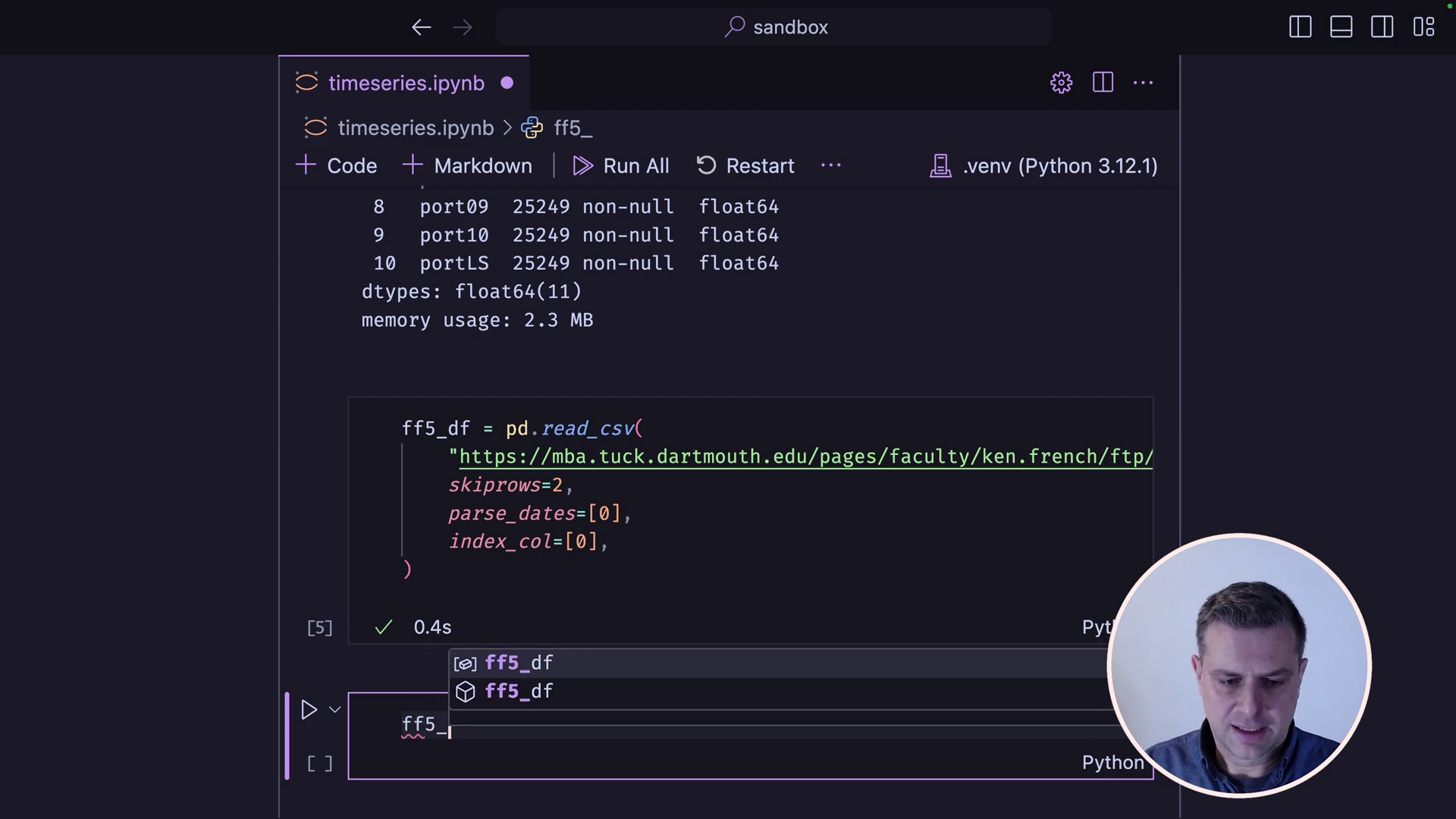
key(Tab)
key(shift+Return)
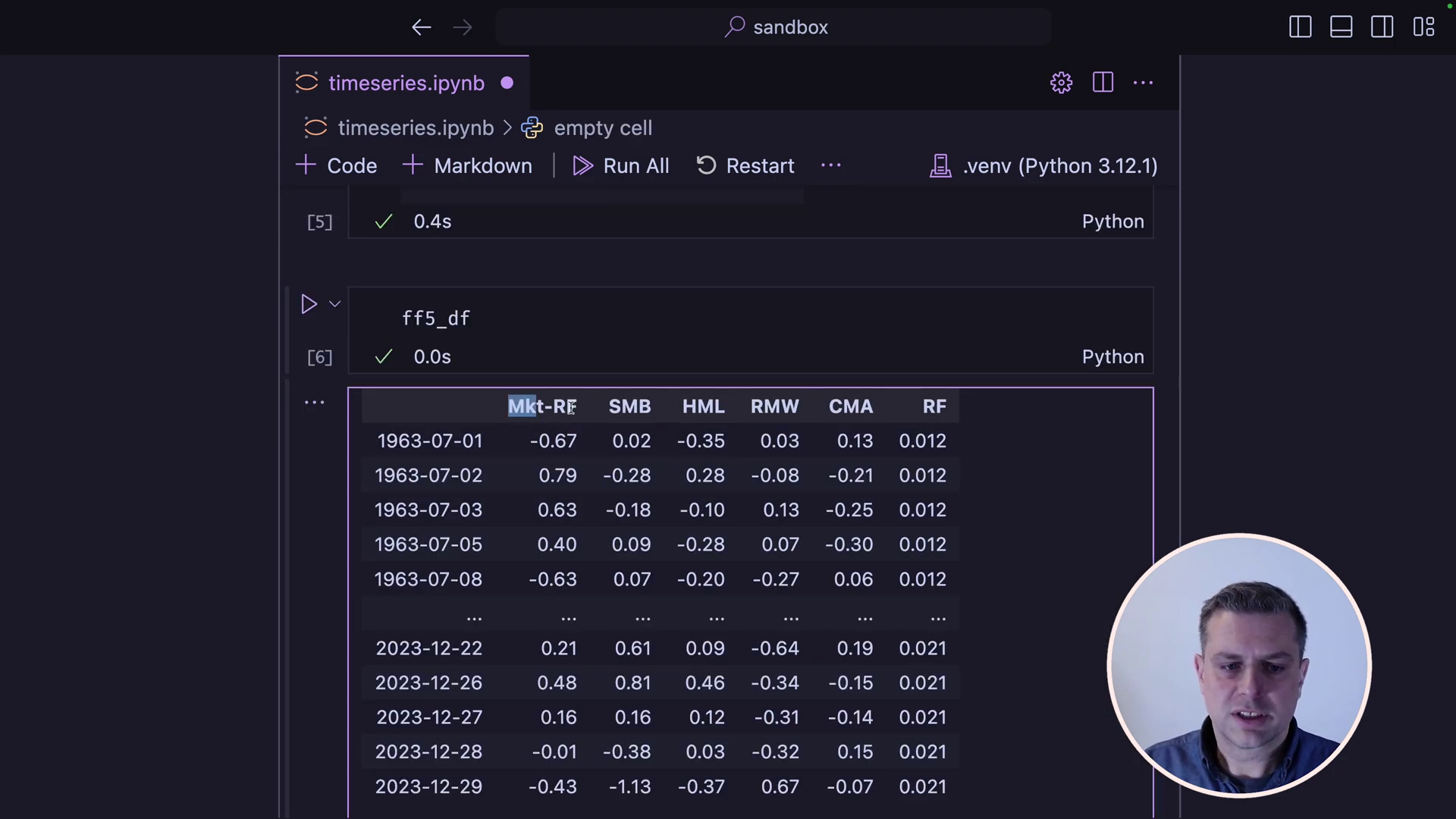
drag(507, 407, 577, 406)
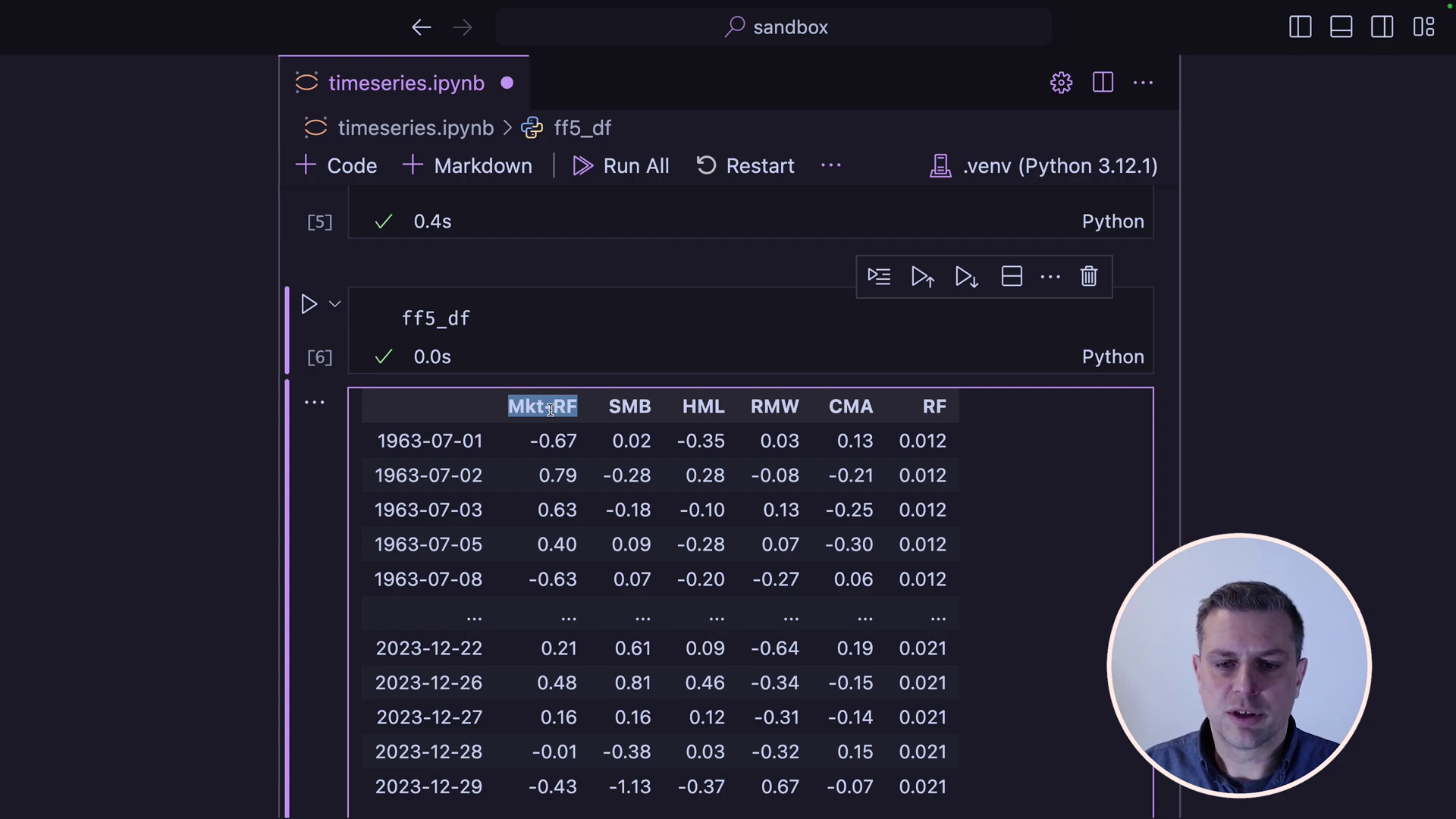
scroll(550, 406, down, 10)
click(490, 331)
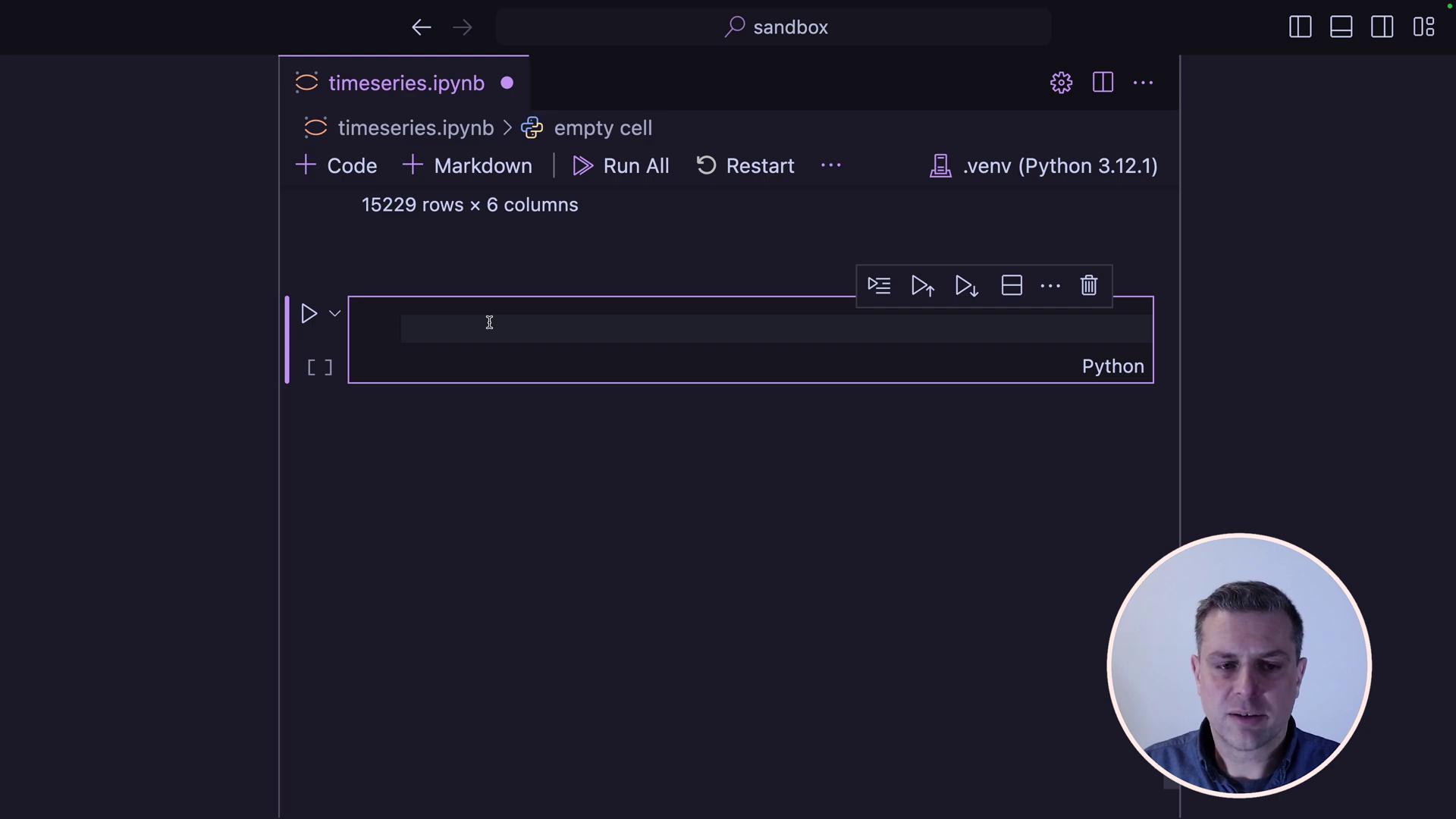
Step: Add a line that removes hyphens from ff5_df's column names
text(ff5_df.columns = [col.replace("-", "") for col in ff5_df.columns])
click(411, 327)
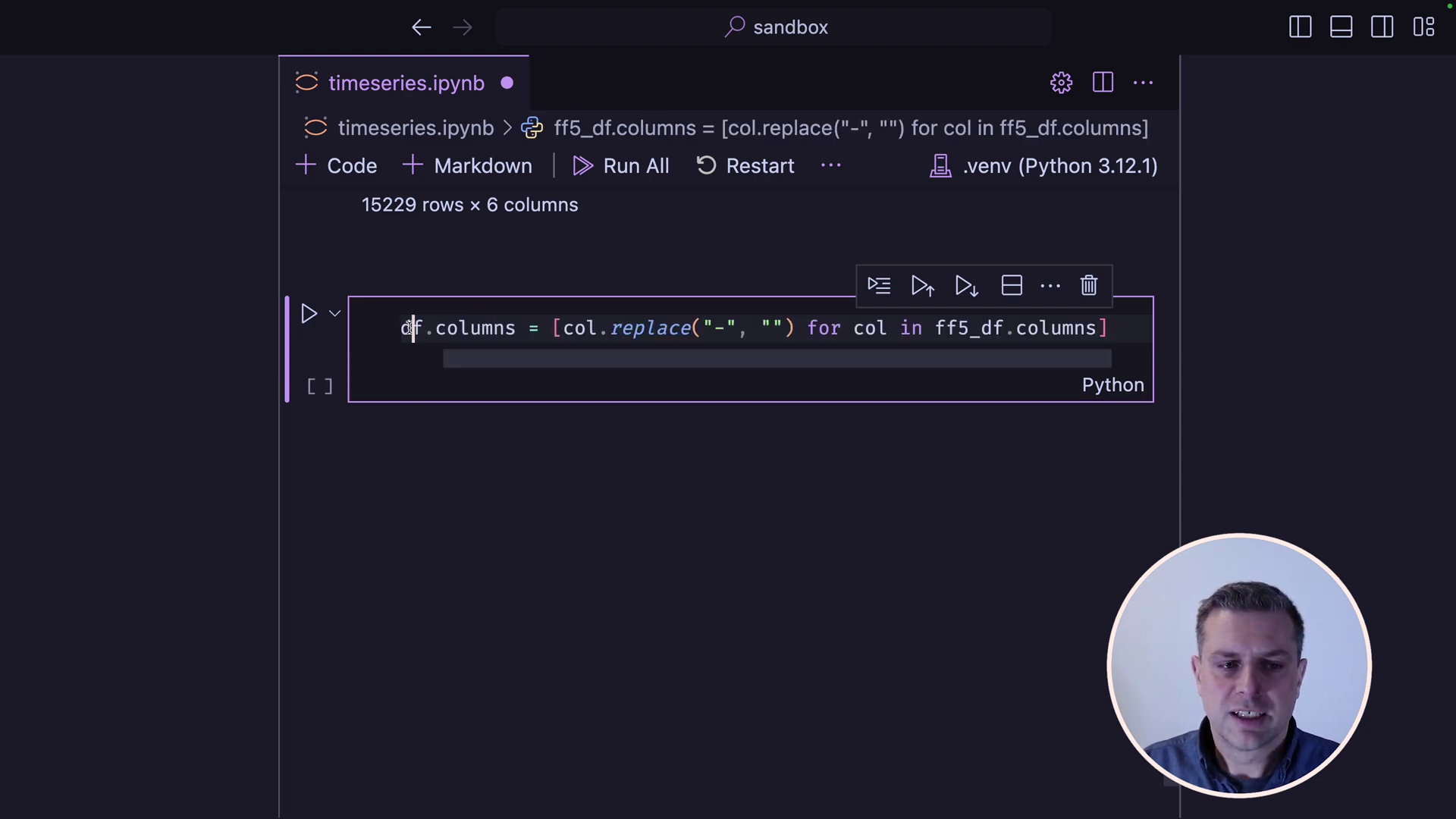
key(ctrl+shift+Right)
key(ctrl+shift+Right)
drag(564, 330, 800, 327)
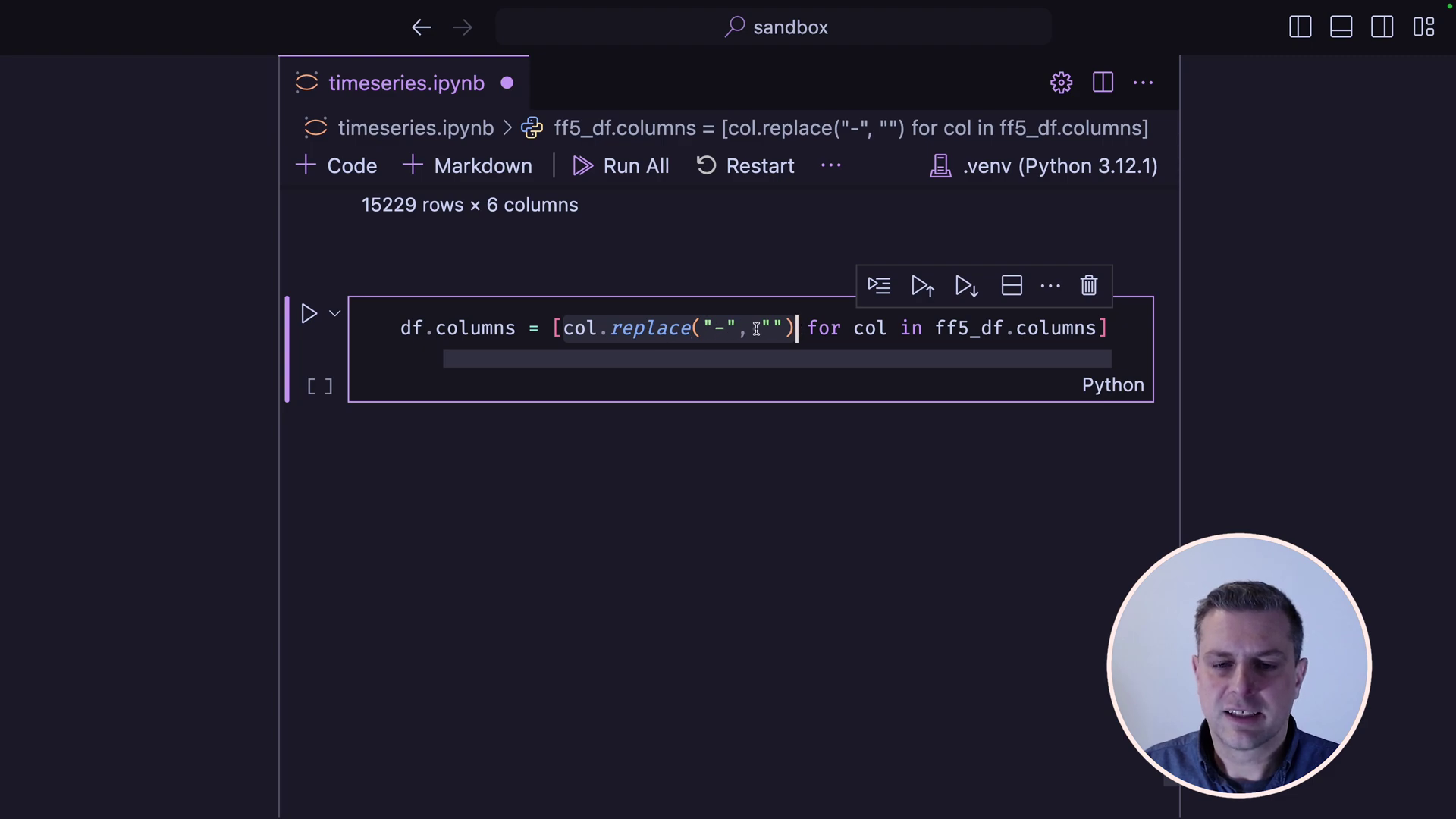
scroll(544, 362, right, 1)
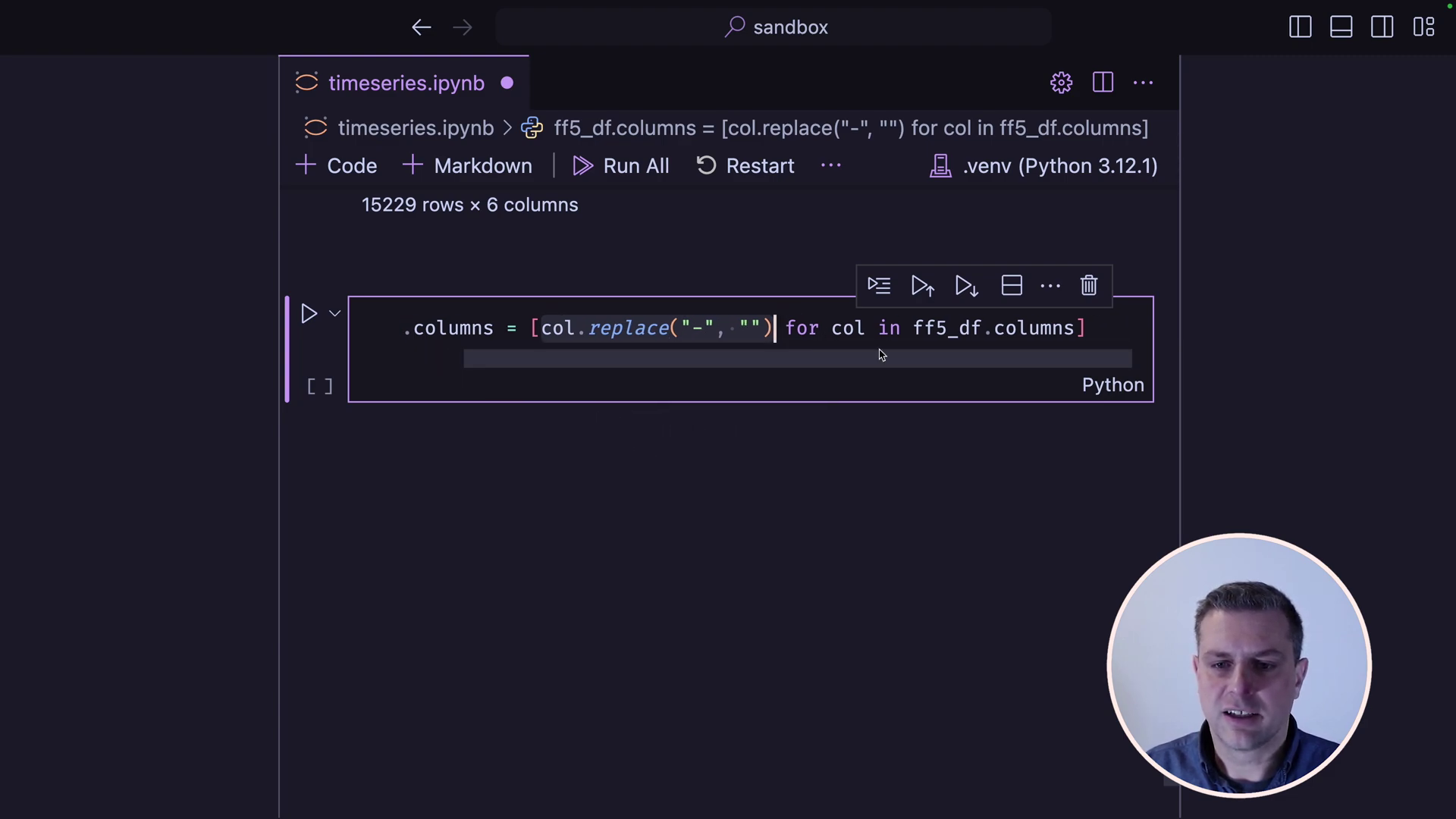
scroll(1043, 363, left, 1)
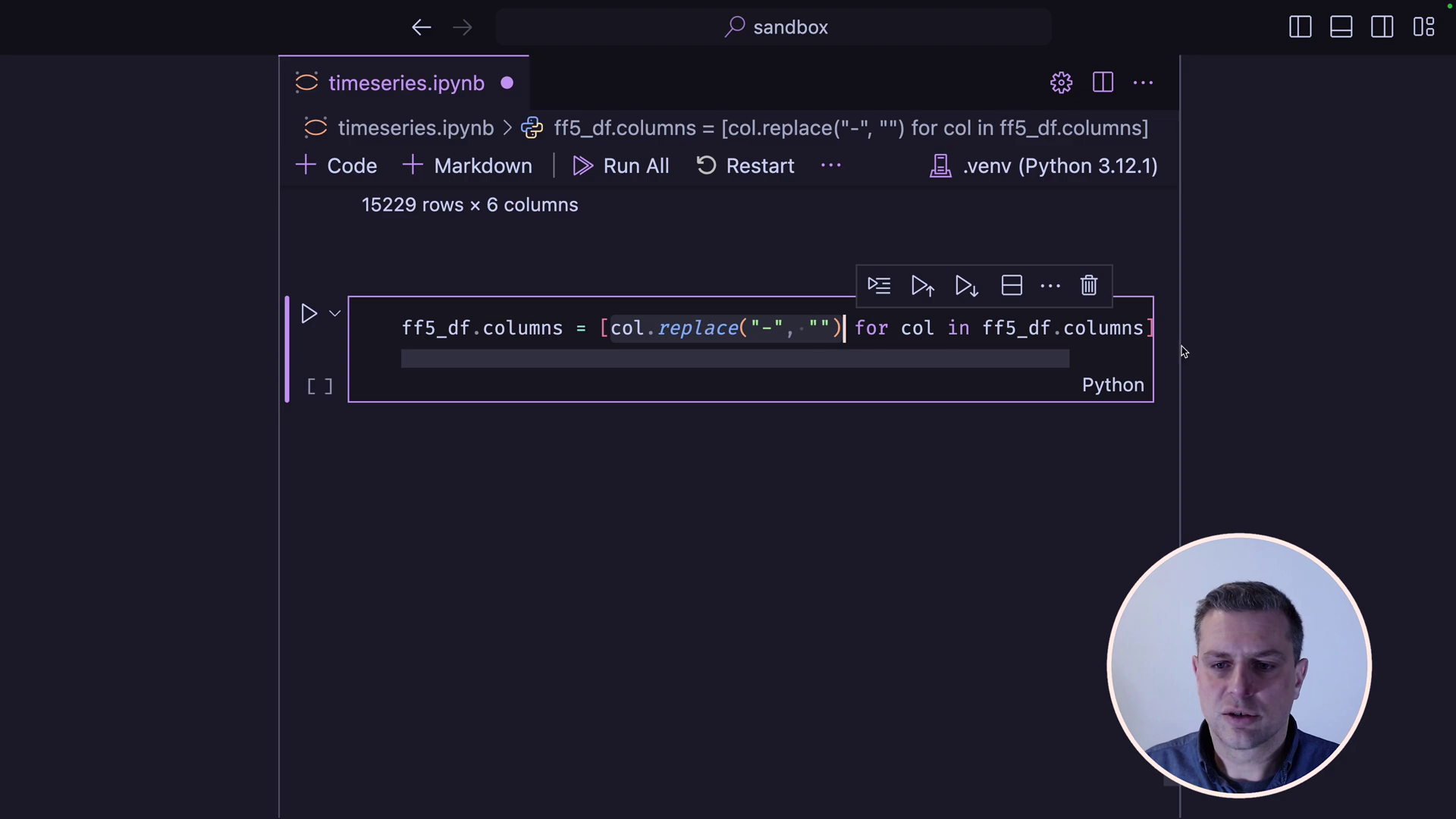
scroll(1020, 363, right, 1)
click(1147, 328)
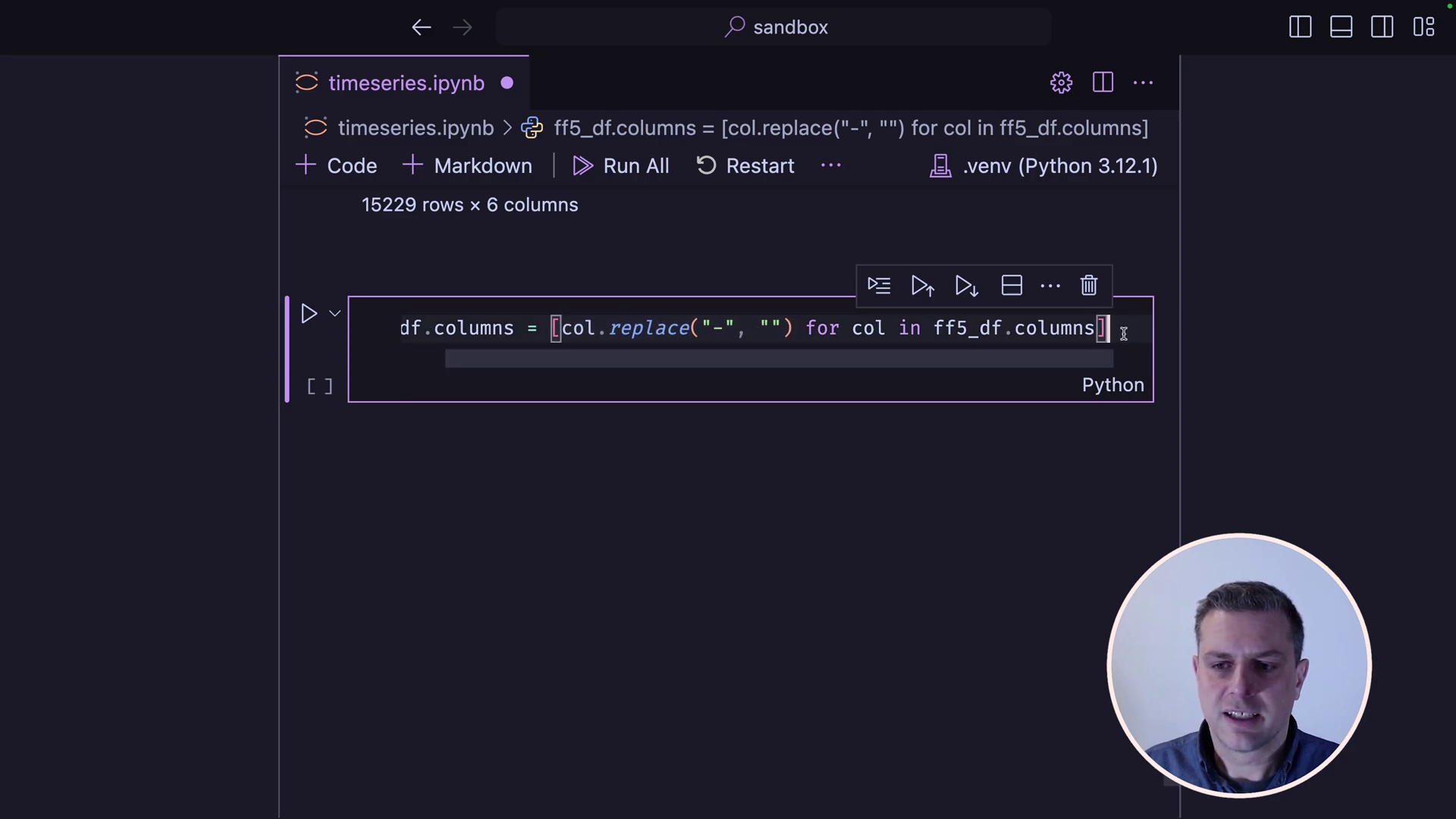
key(Return)
text(f)
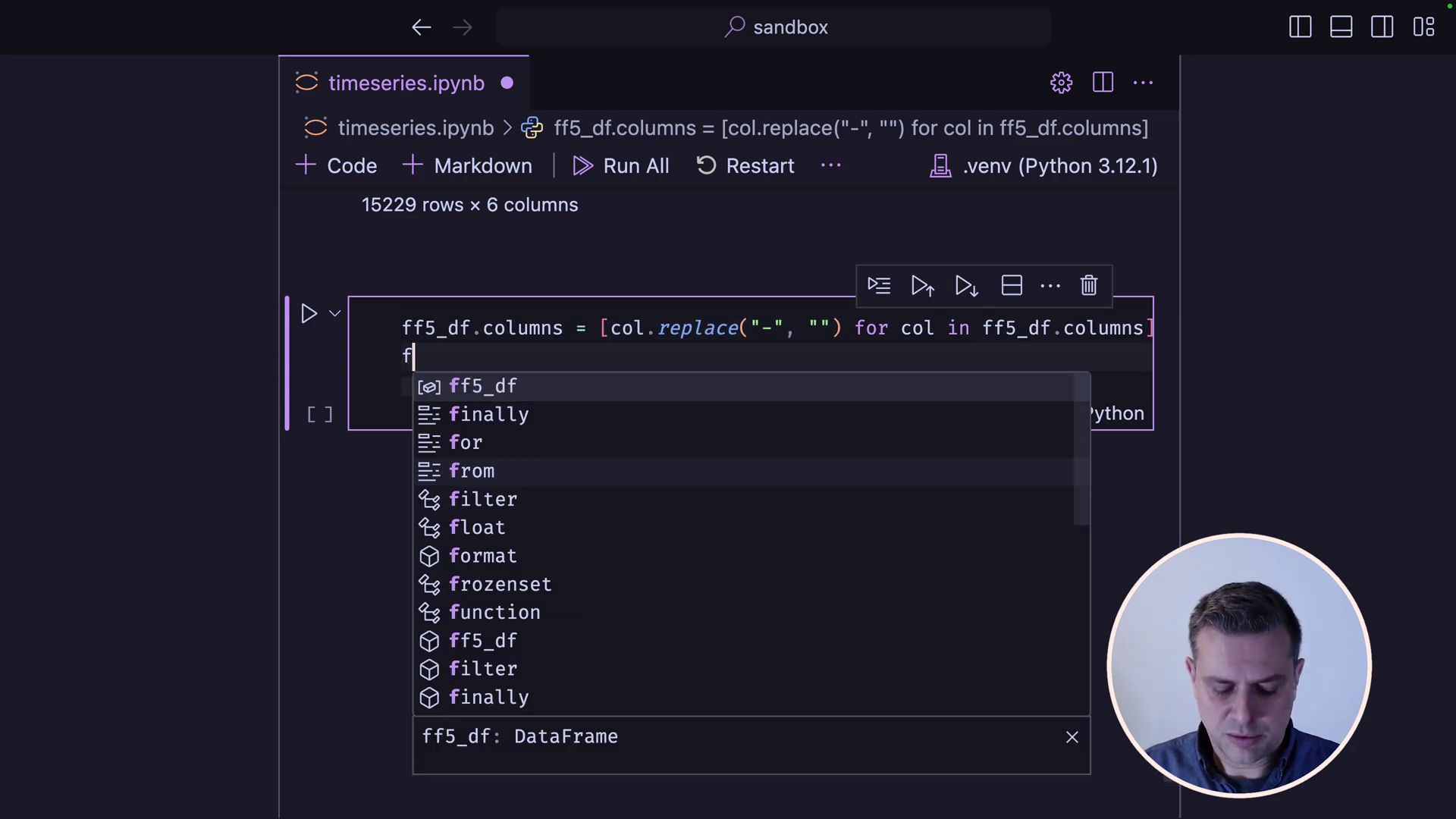
text(f5_df.)
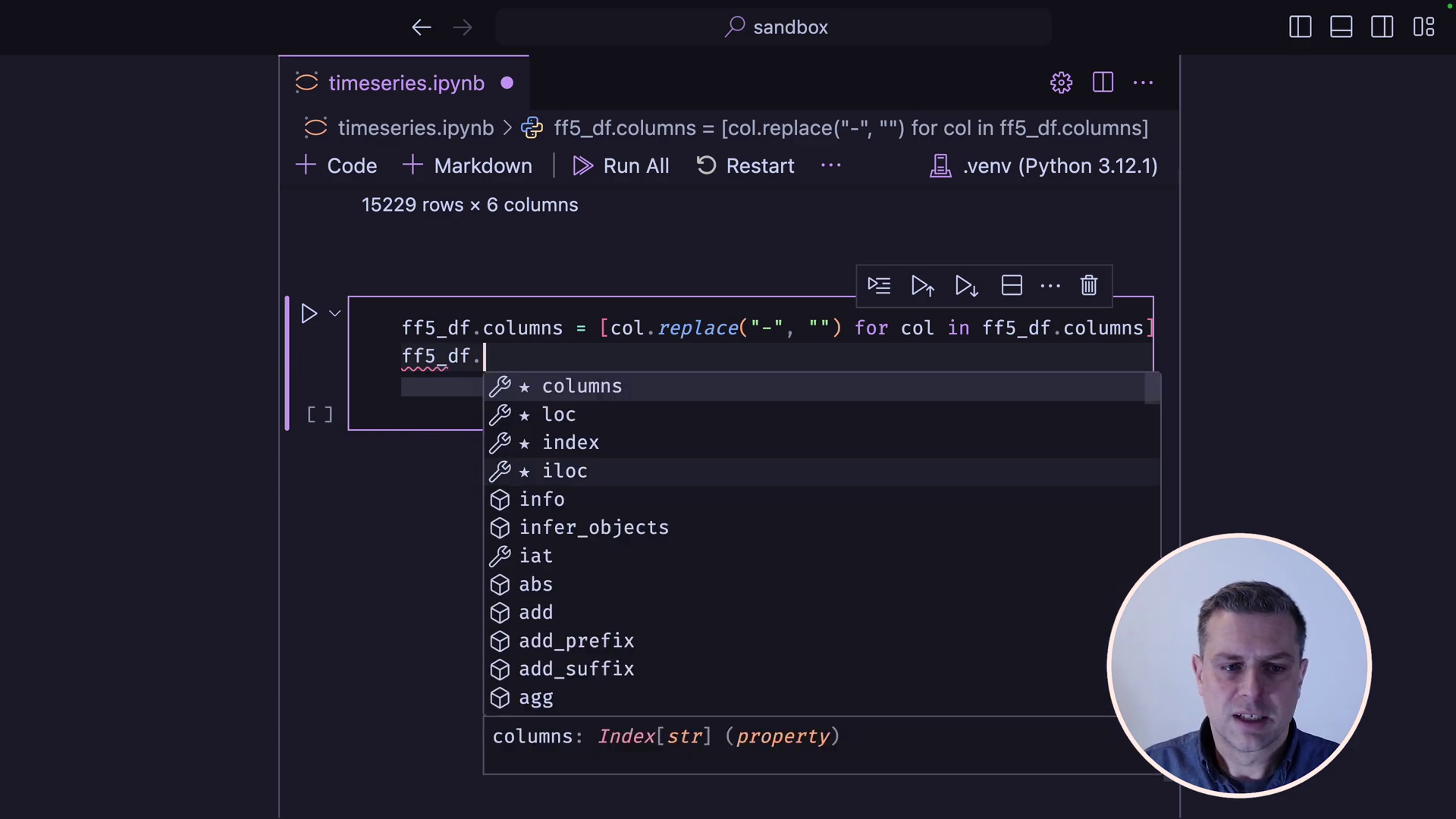
text(index.nam)
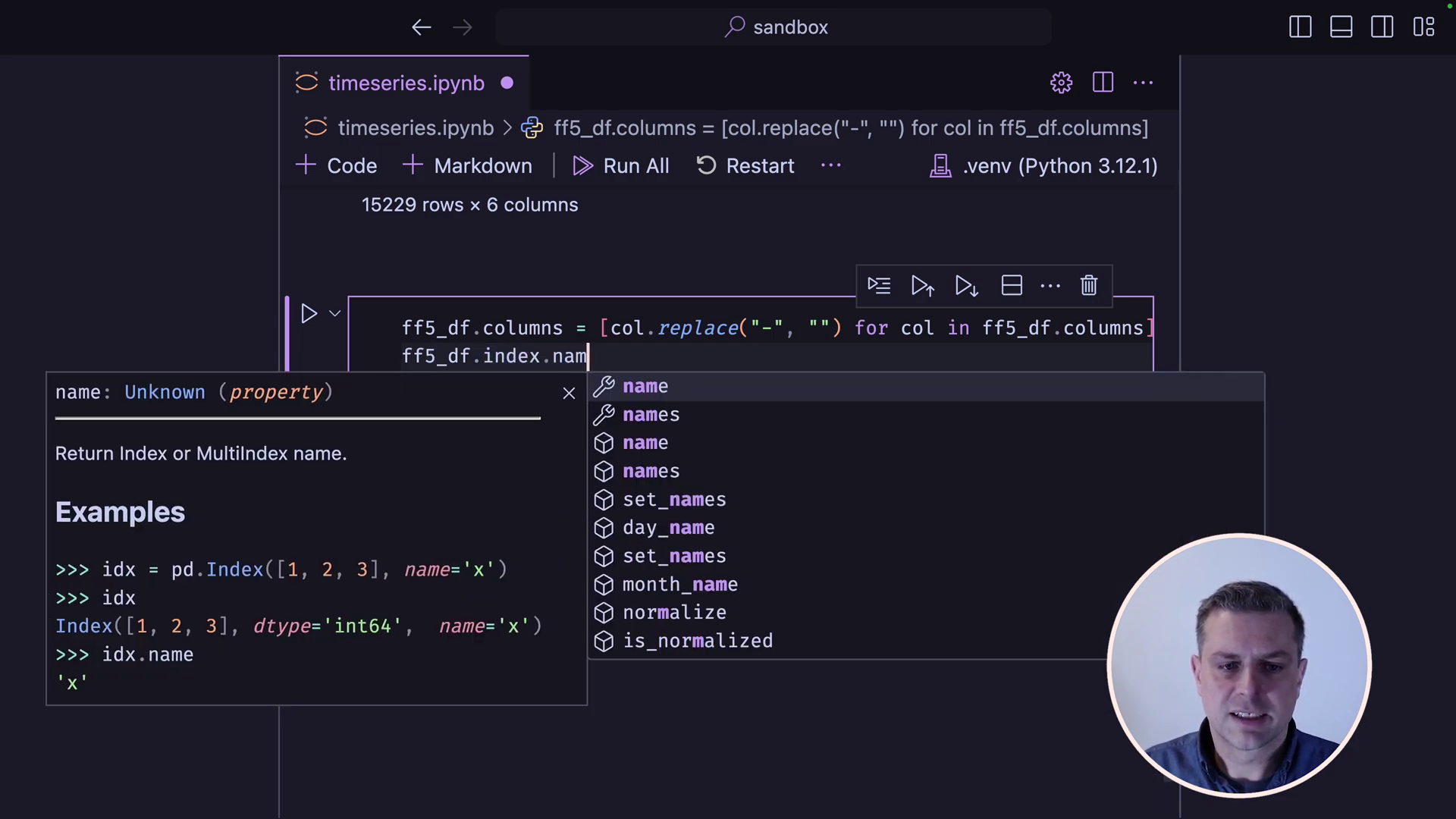
text(e = ")
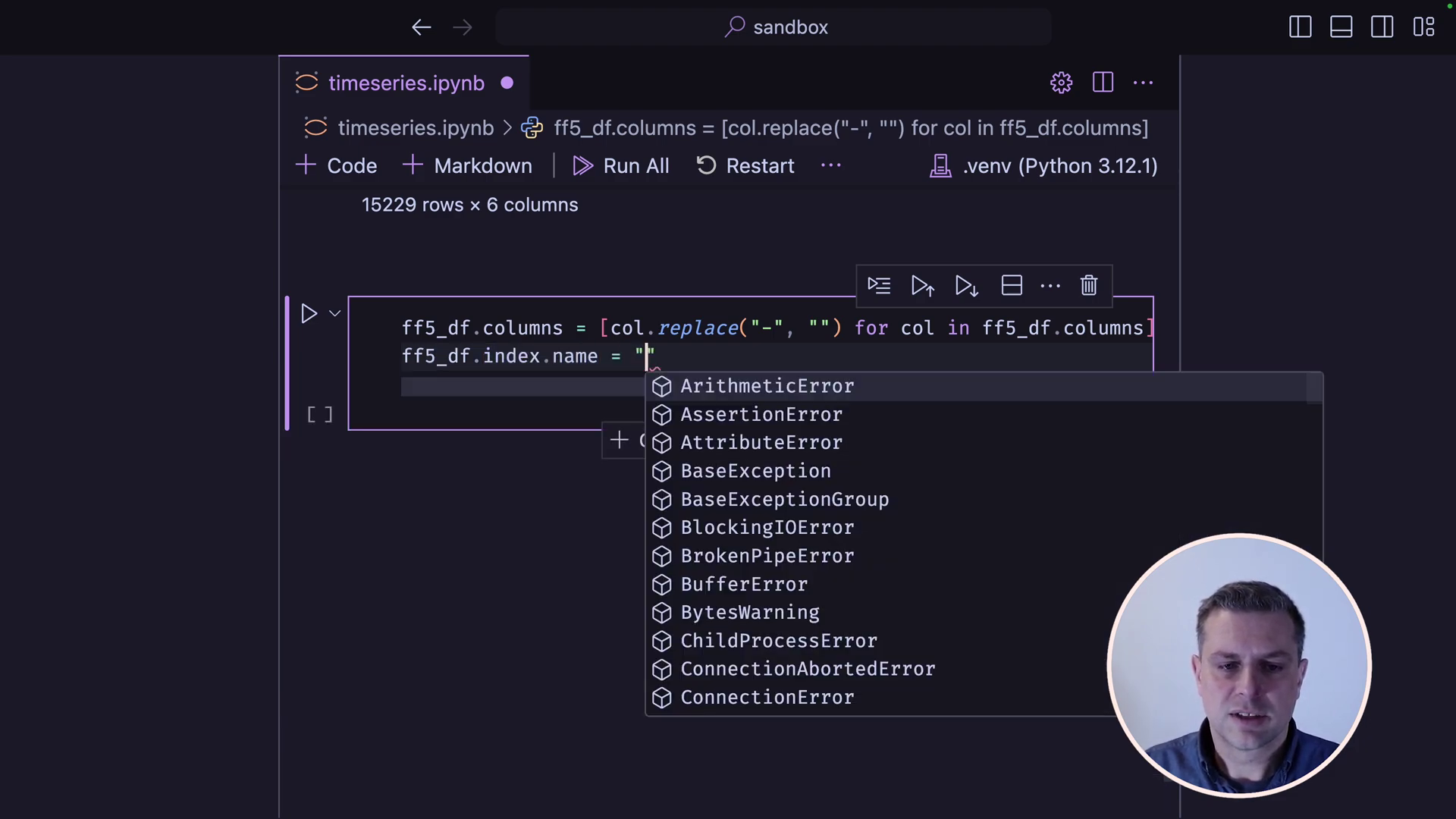
text(data)
Step: Name the ff5_df index 'date' and run the cell to show the renamed table
key(BackSpace)
text(e)
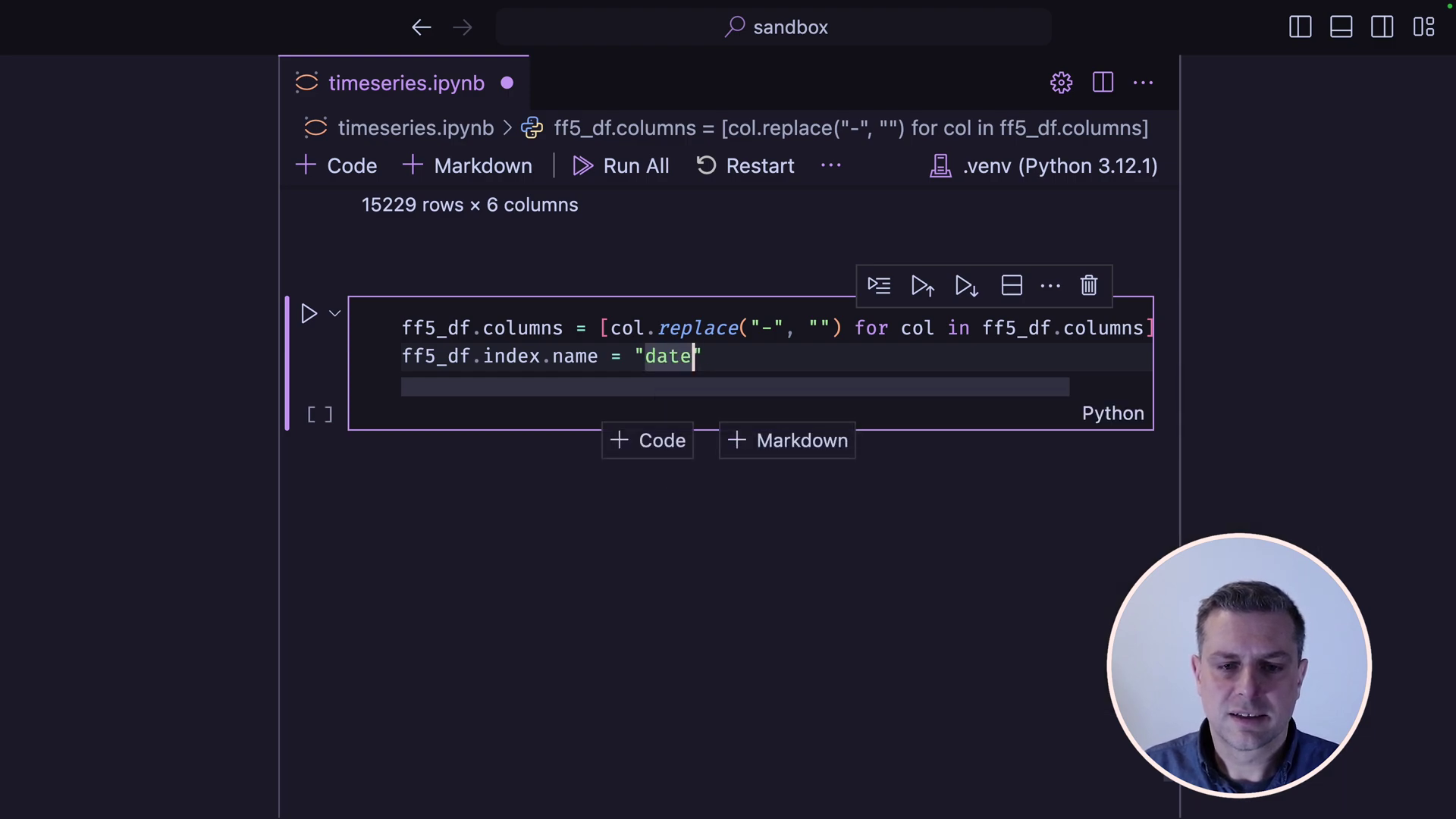
key(End)
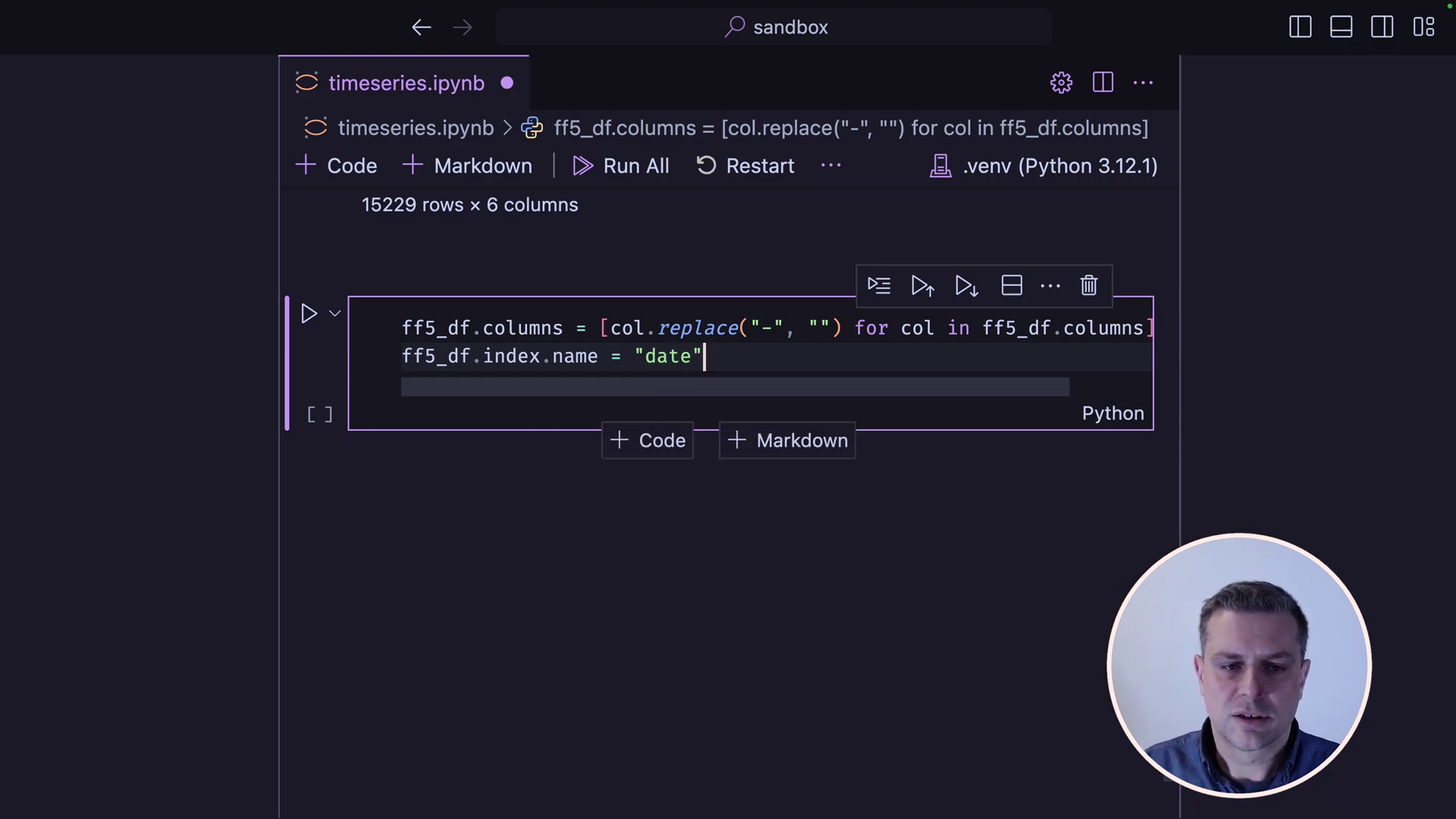
key(Return)
text(d)
key(BackSpace)
text(ff)
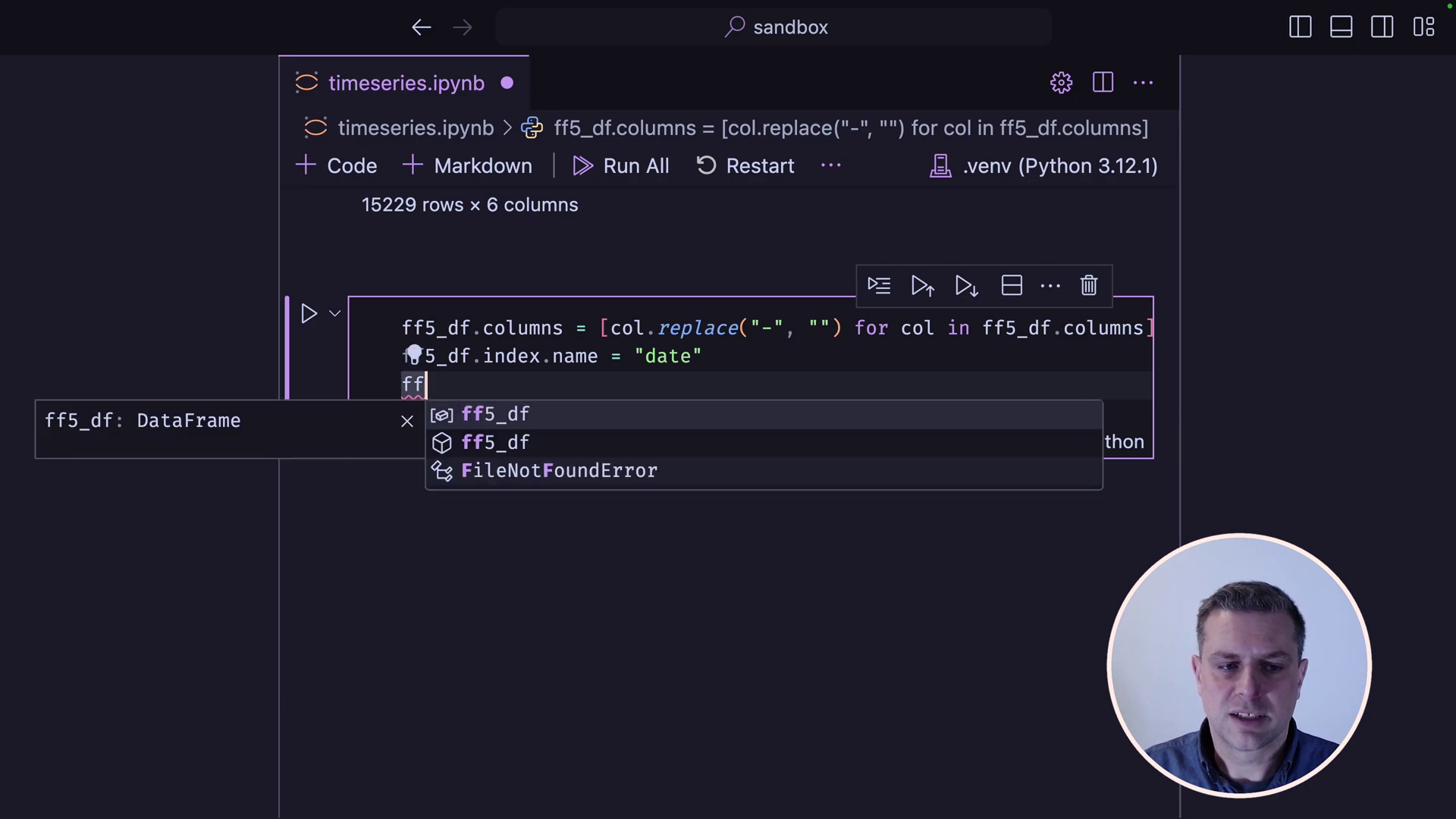
text(3)
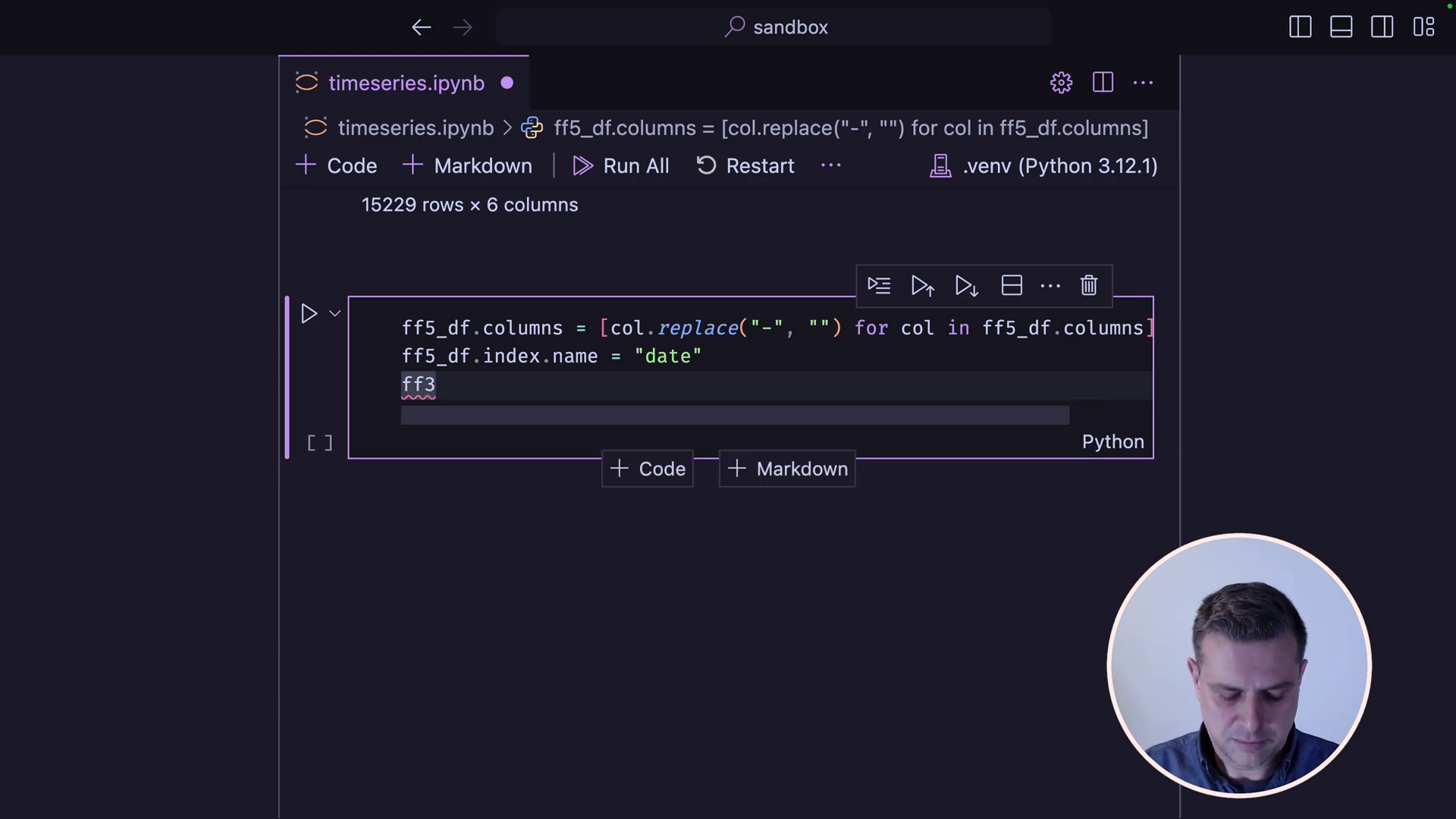
key(BackSpace)
text(5_df)
key(shift+Return)
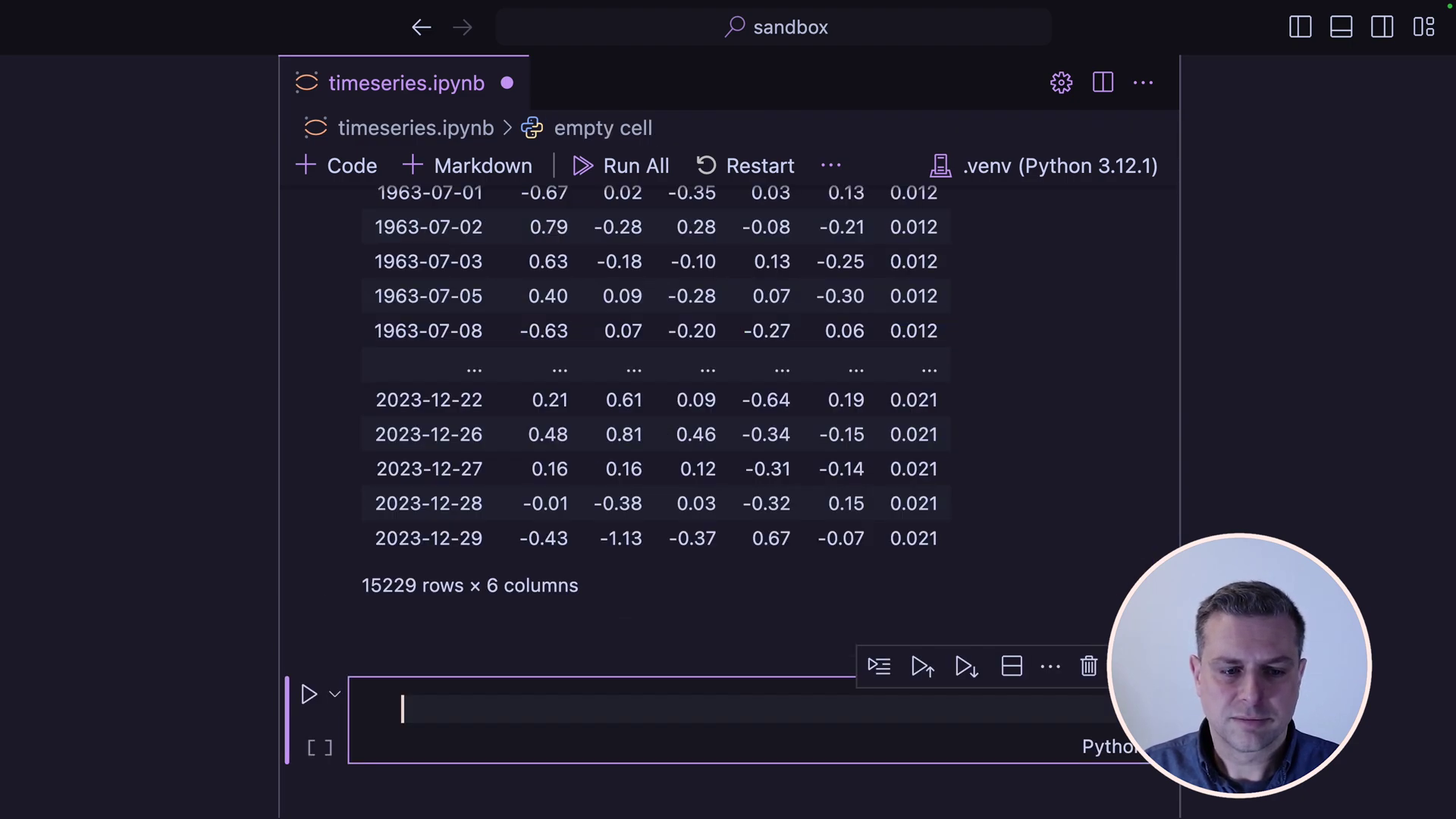
scroll(478, 511, up, 5)
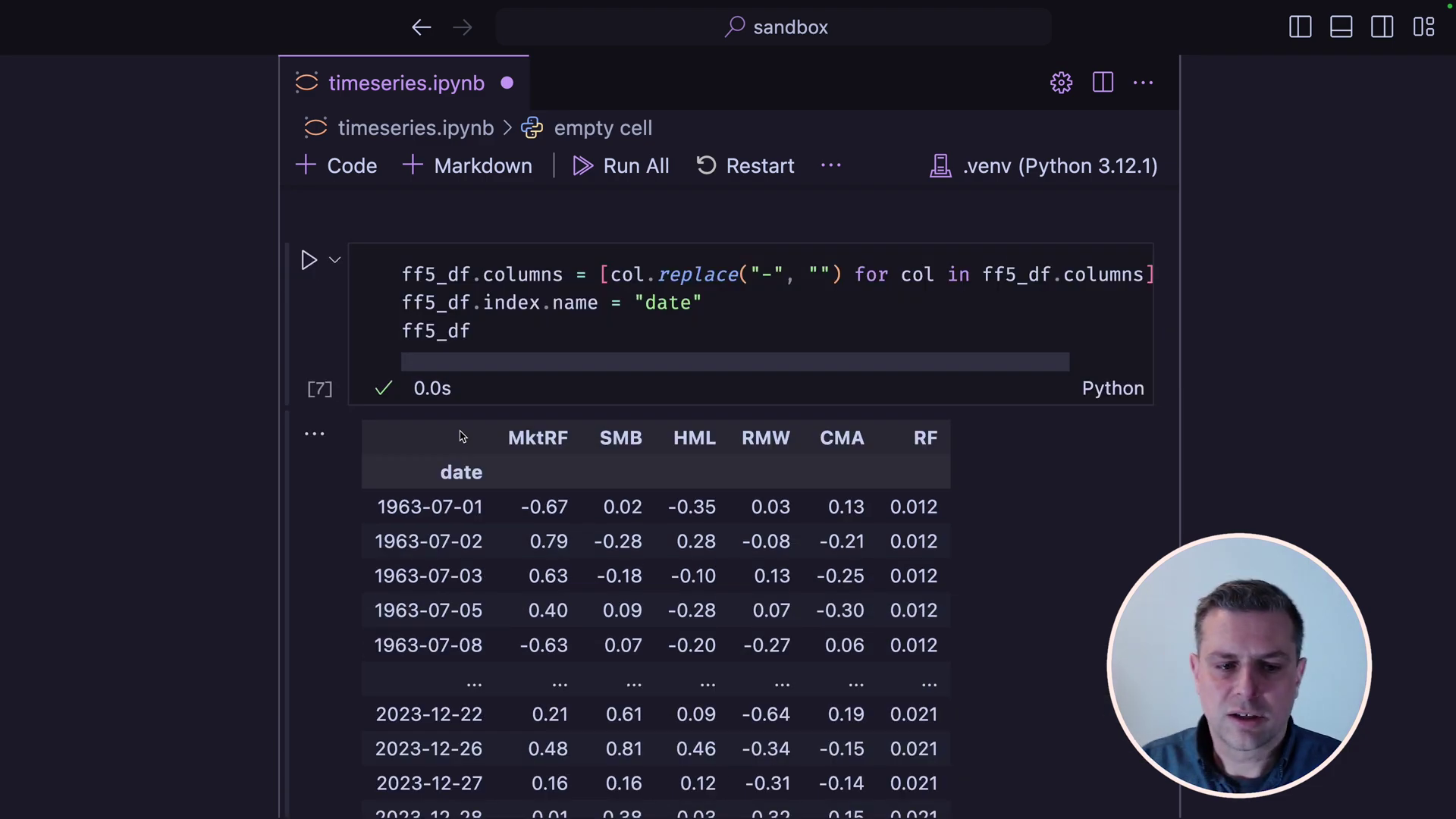
click(226, 451)
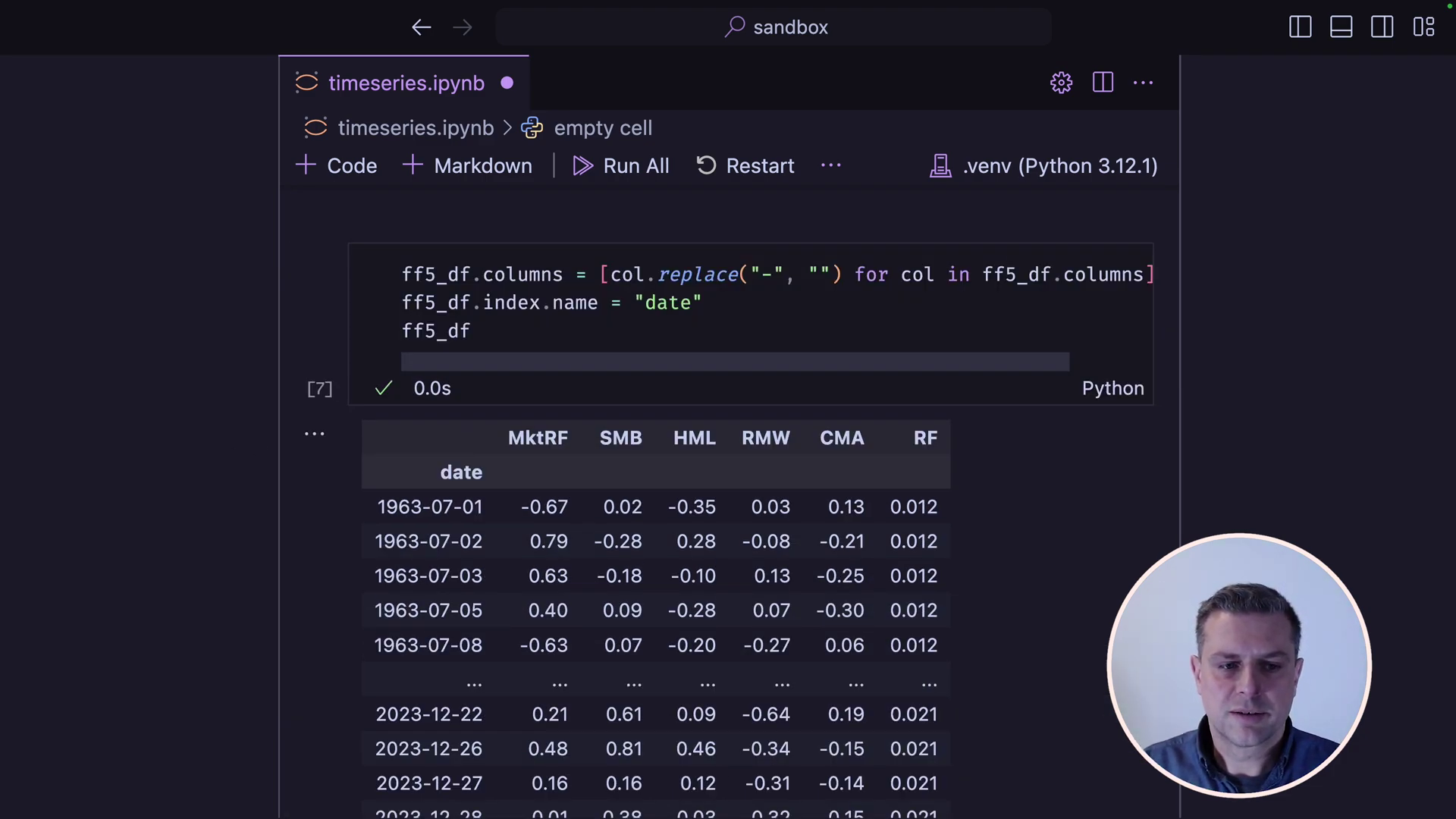
scroll(660, 455, down, 5)
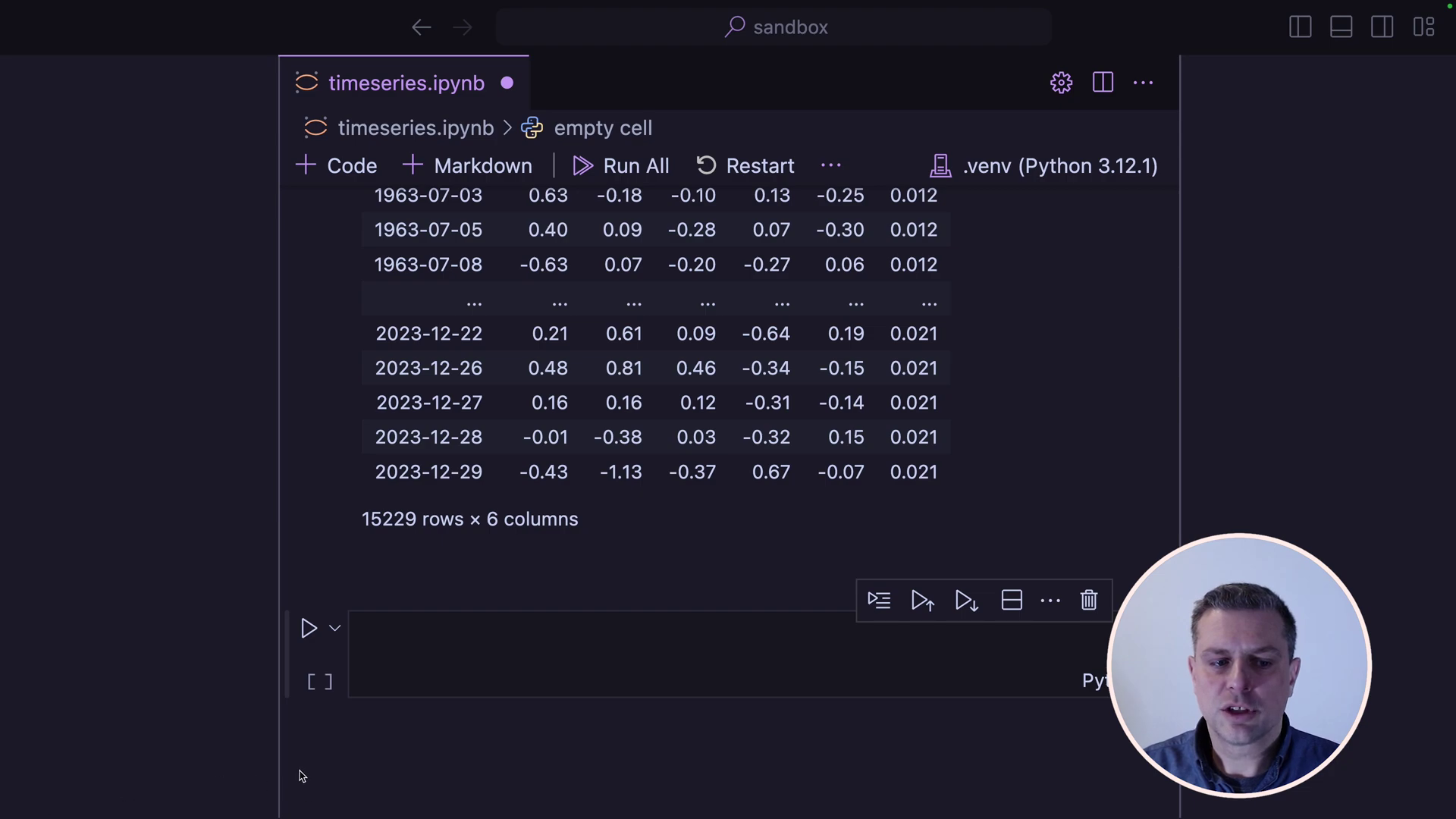
Step: Inner-join df's portLS with ff5_df's MktRF, SMB, HML, RMW and CMA, showing 14979 rows
click(447, 651)
key(ctrl+v)
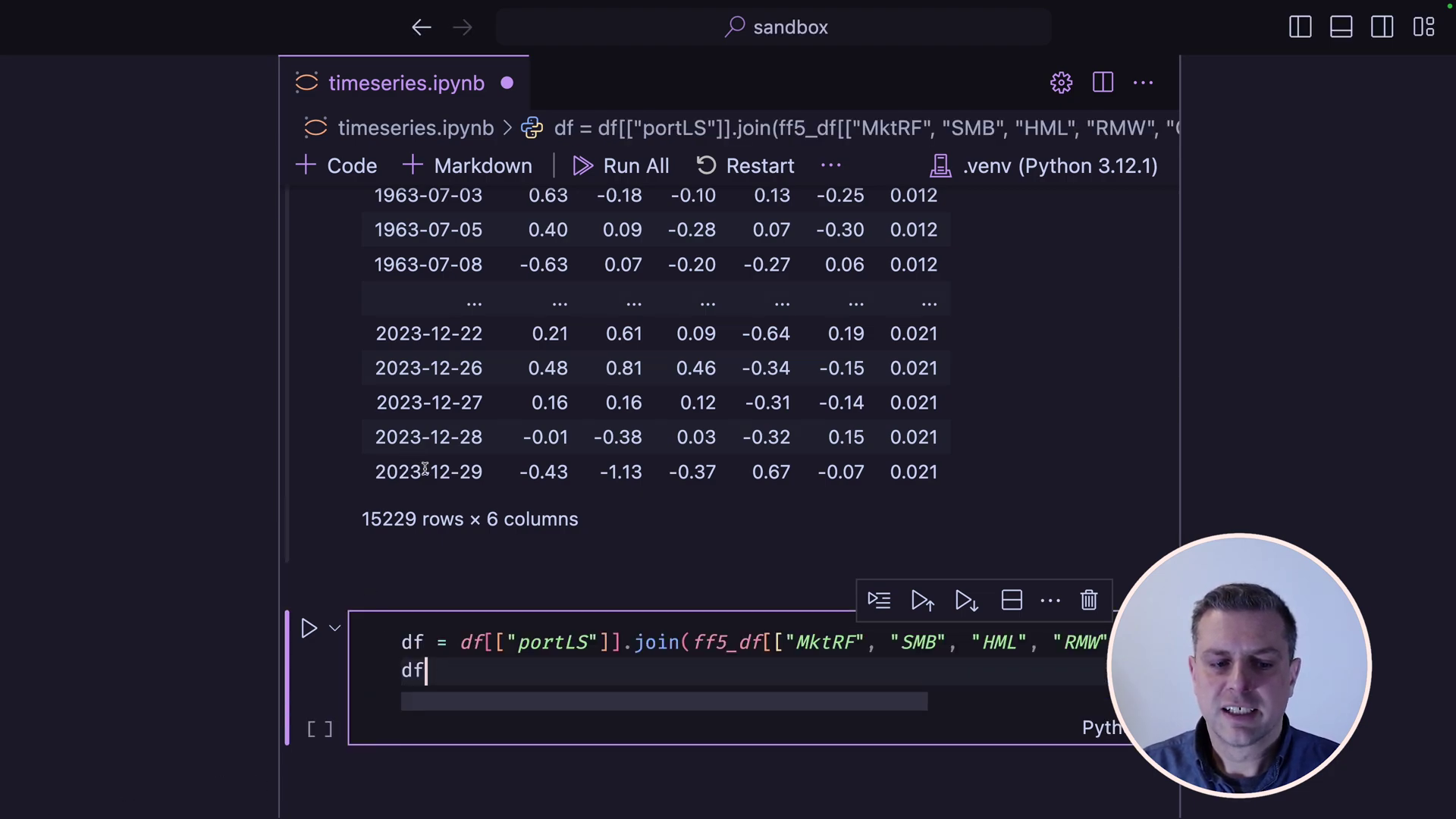
double_click(412, 643)
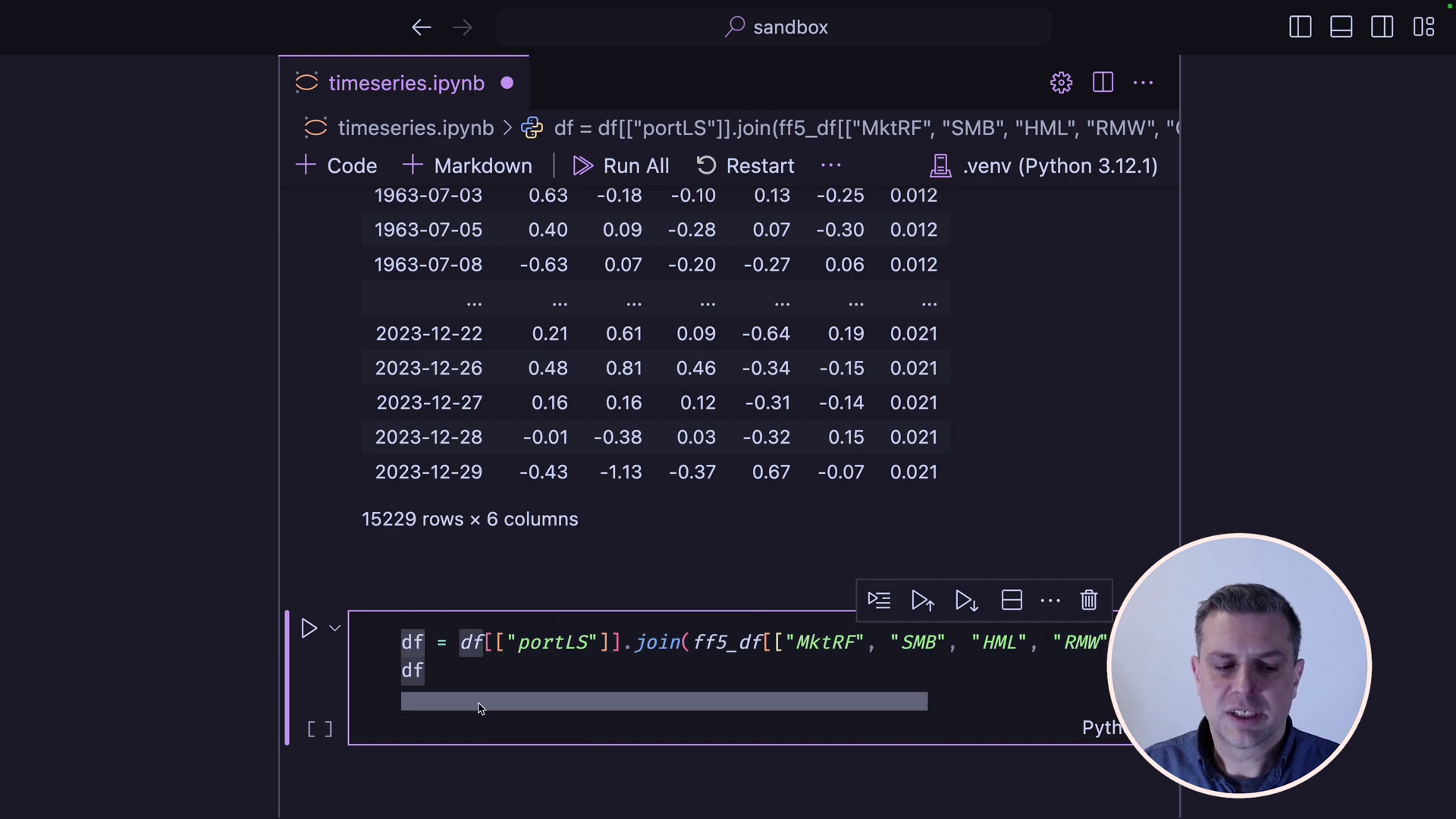
scroll(454, 706, right, 1)
click(453, 644)
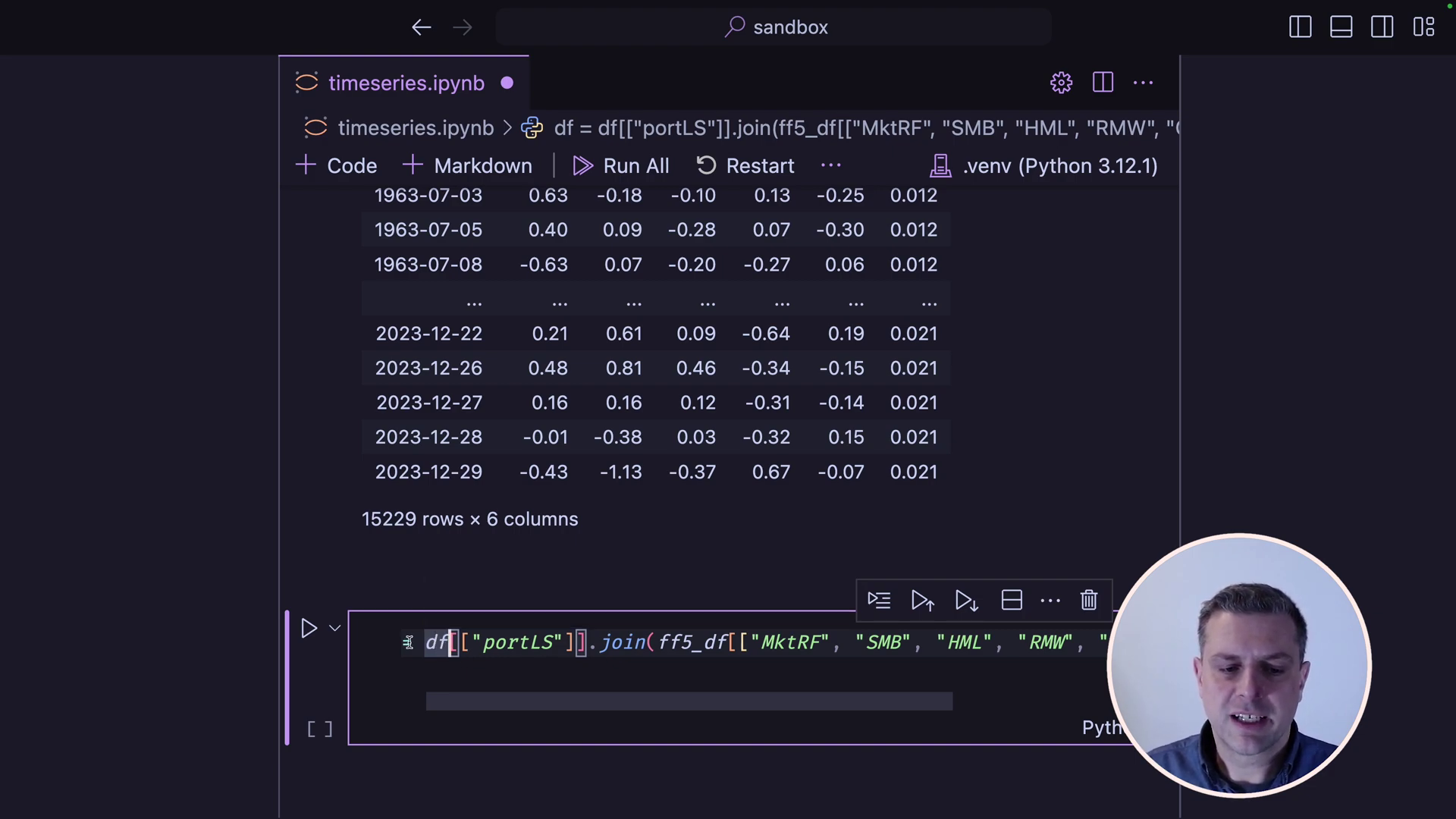
drag(453, 645, 424, 643)
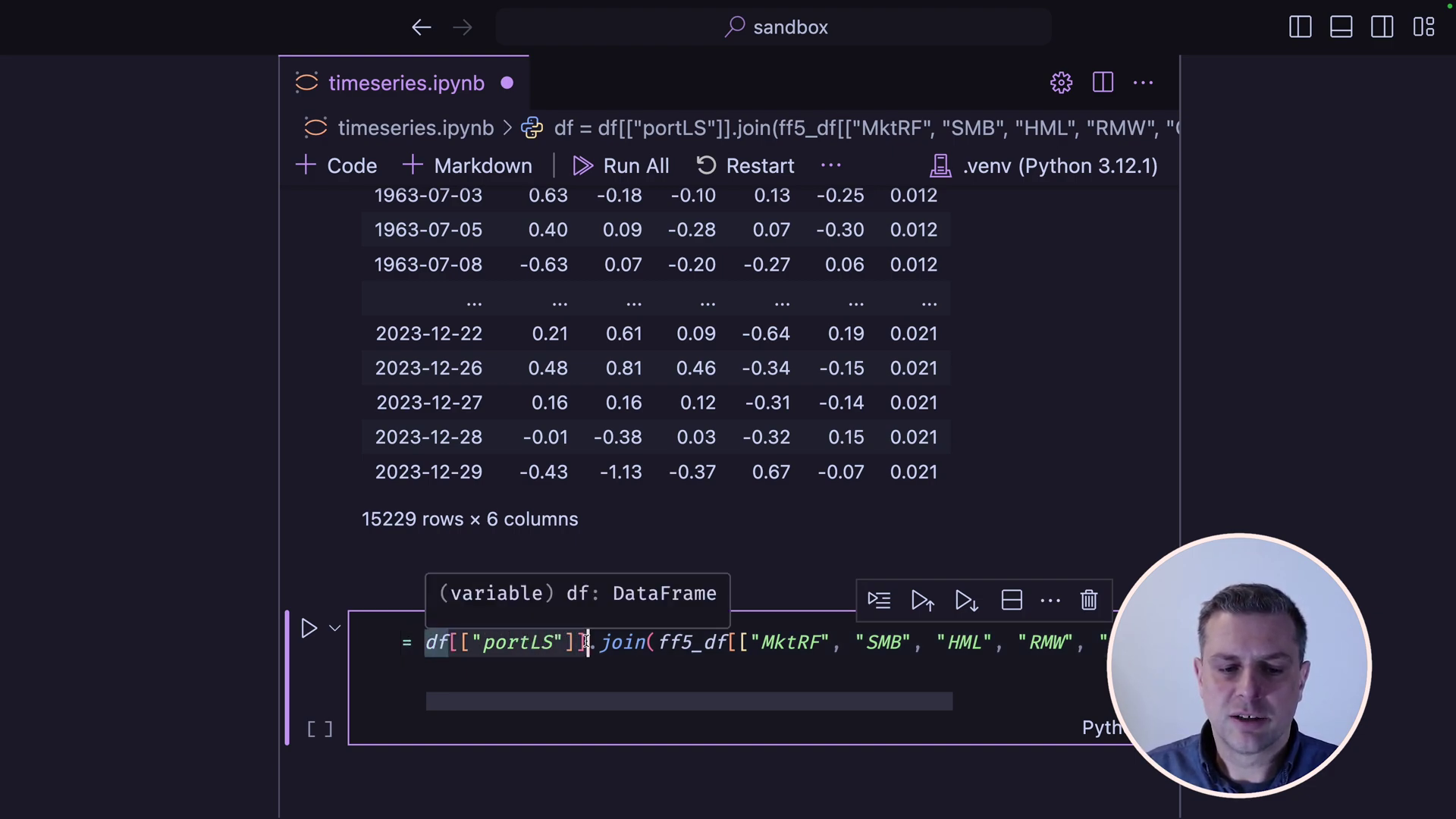
click(491, 643)
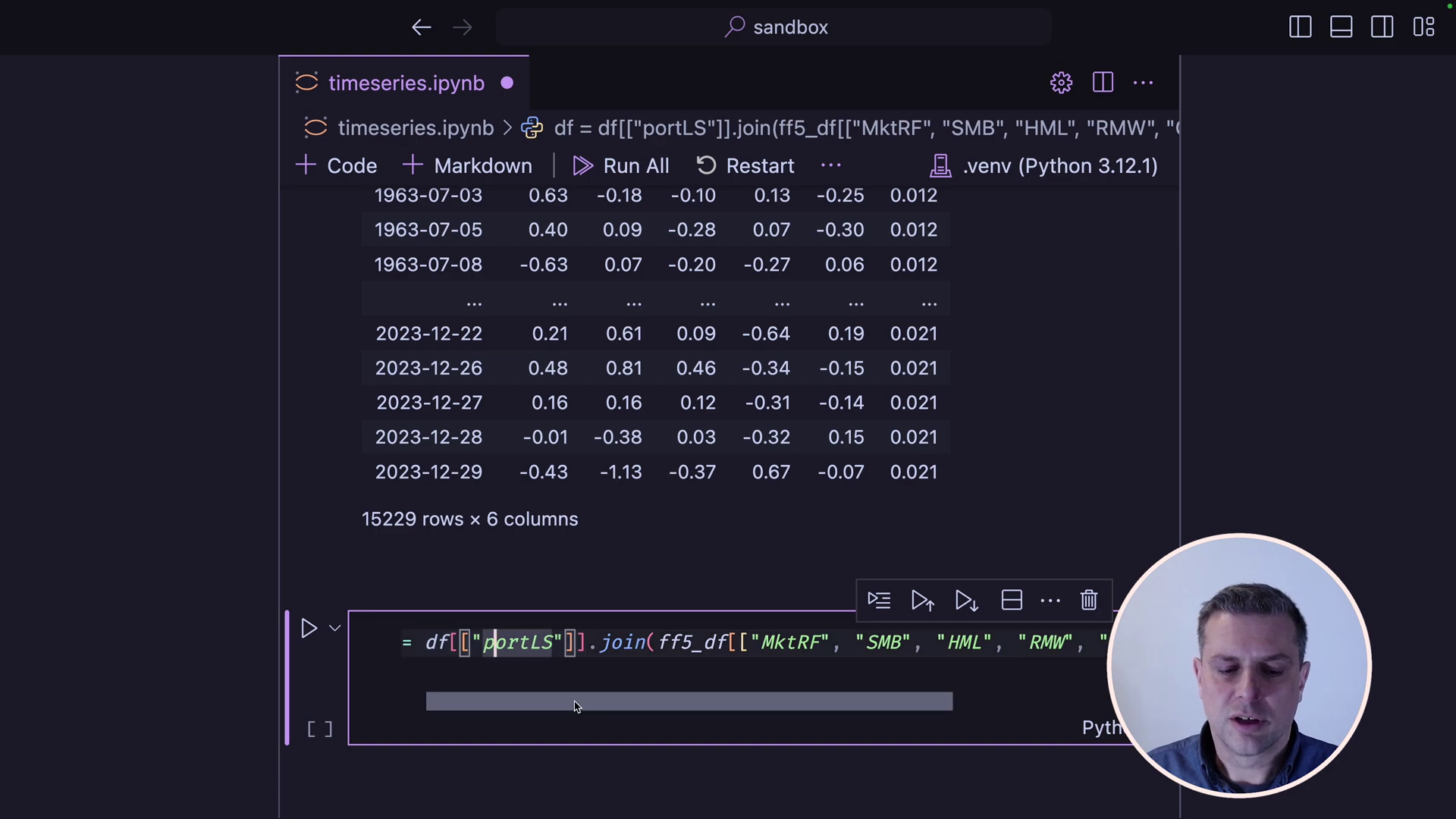
mouse_move(578, 703)
mouse_down()
mouse_move(694, 706)
mouse_move(635, 706)
mouse_up()
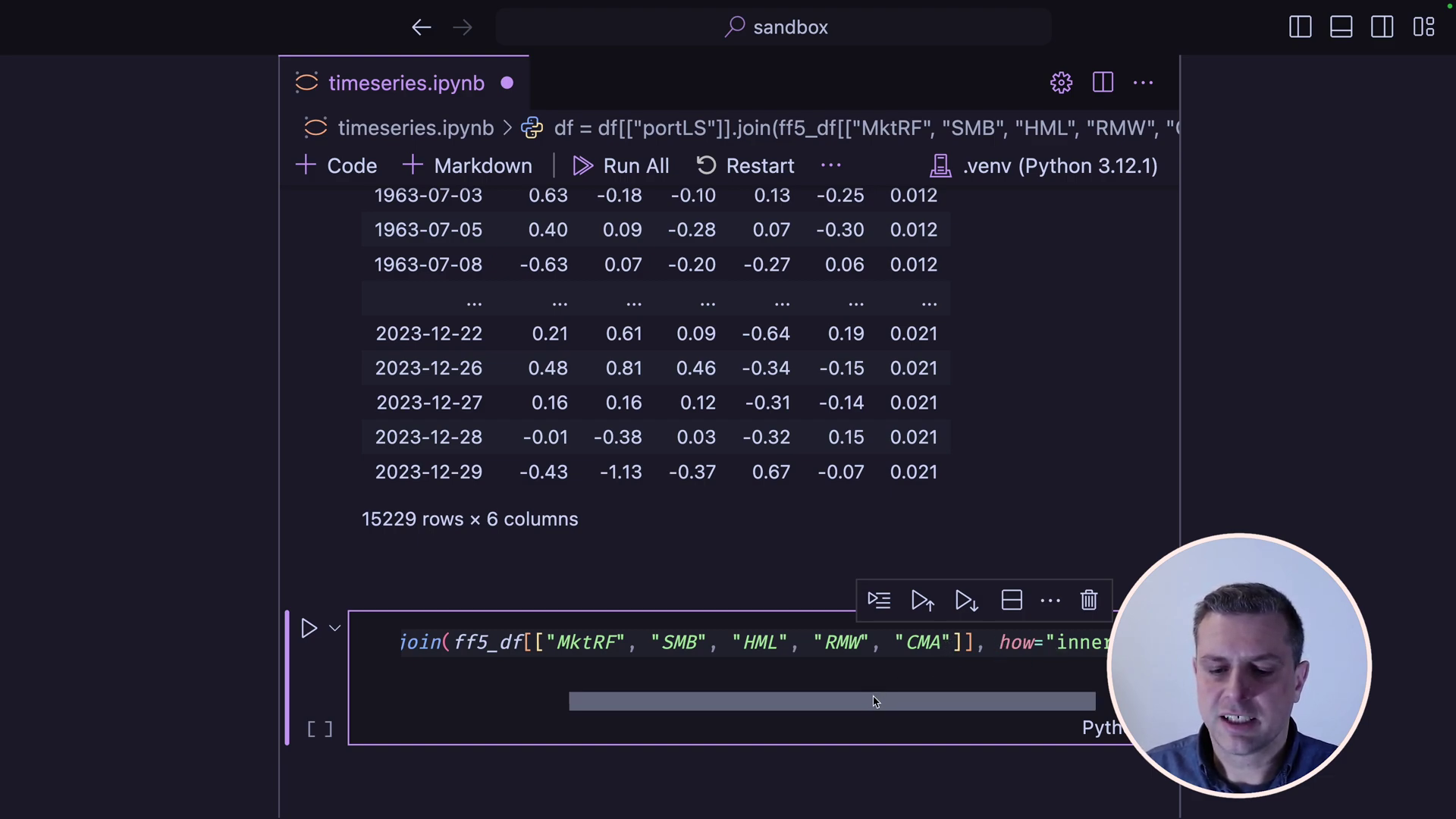
drag(879, 703, 641, 714)
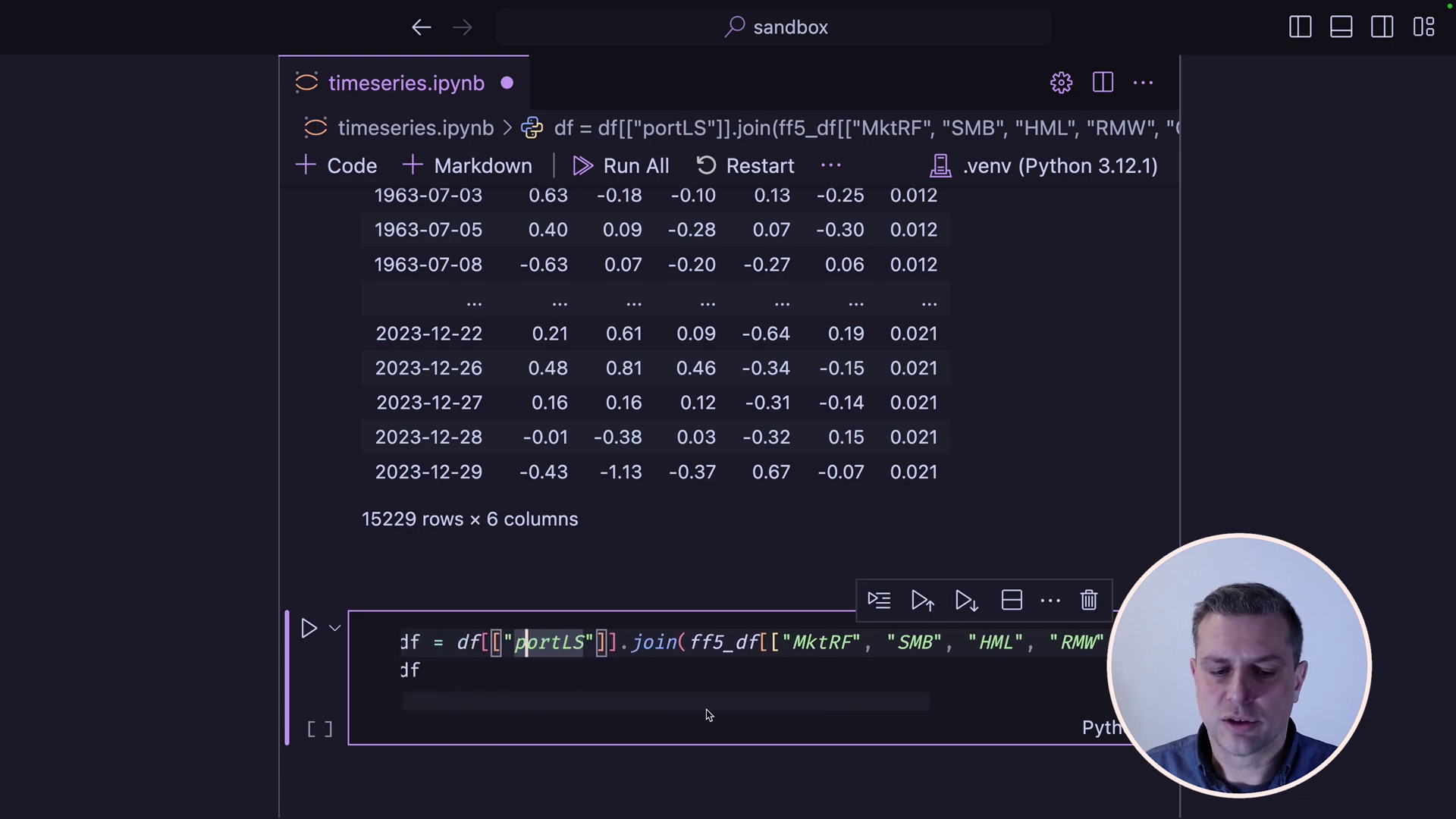
click(628, 671)
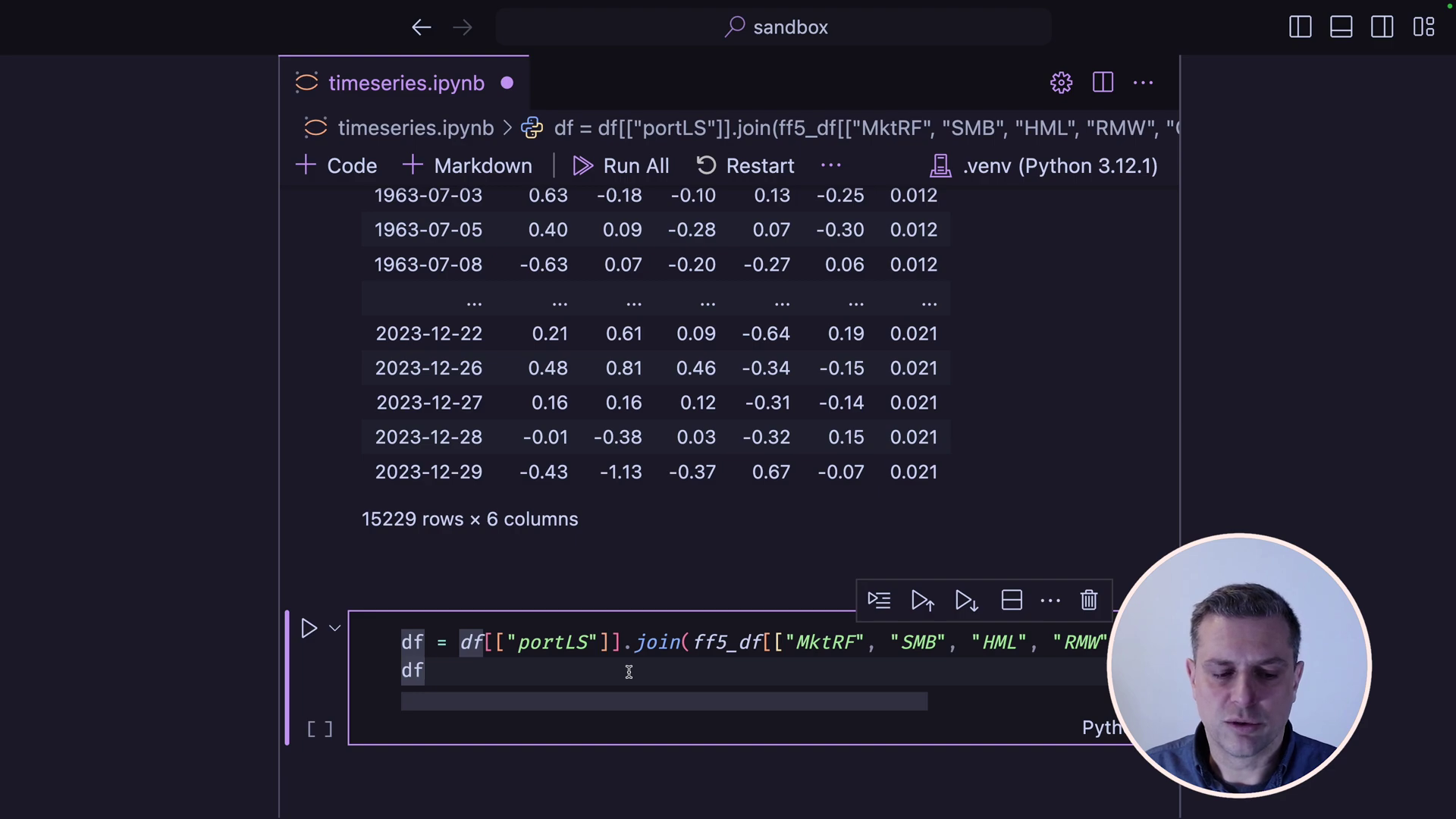
key(shift+Return)
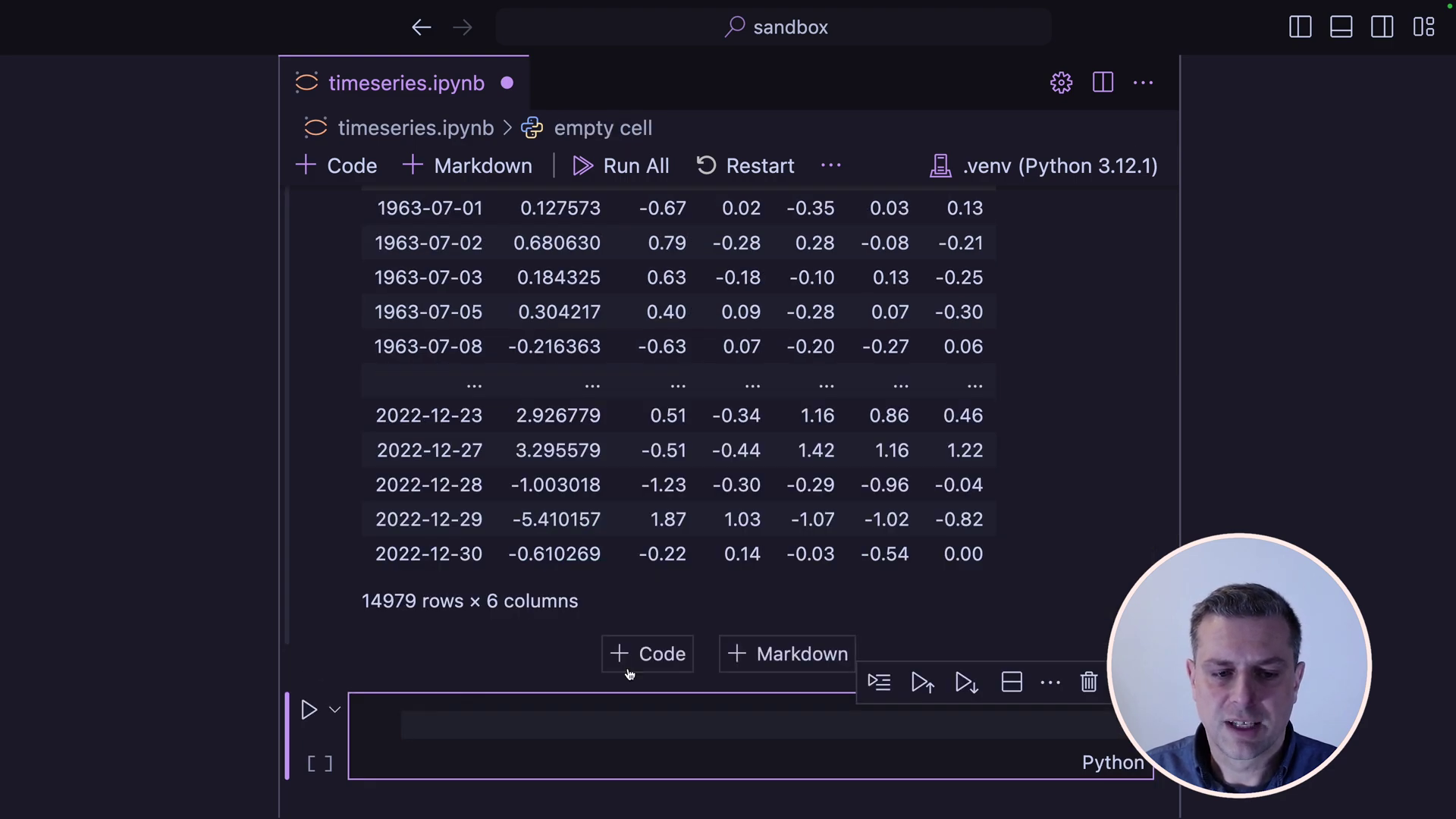
scroll(639, 506, up, 5)
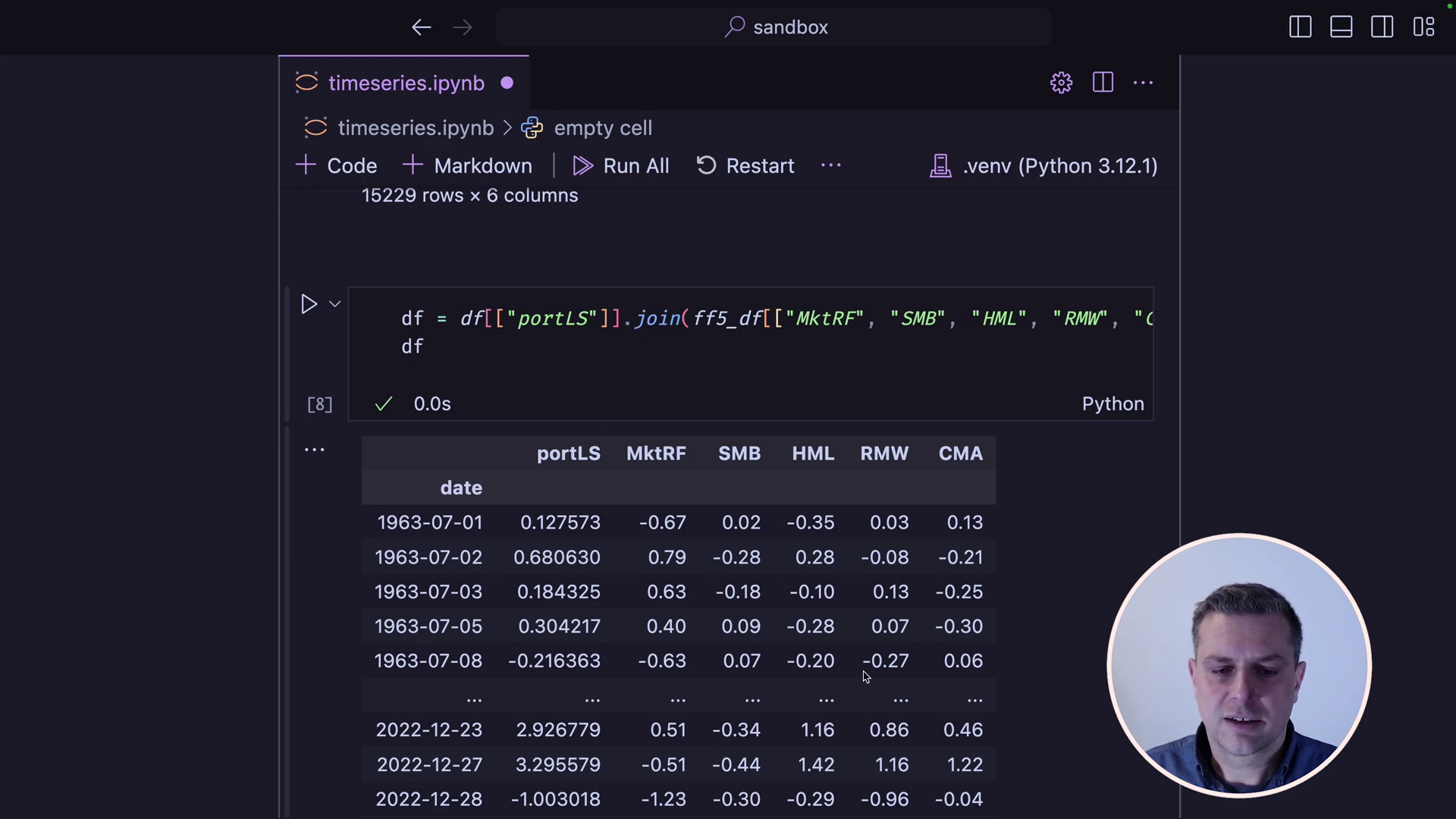
scroll(747, 646, down, 5)
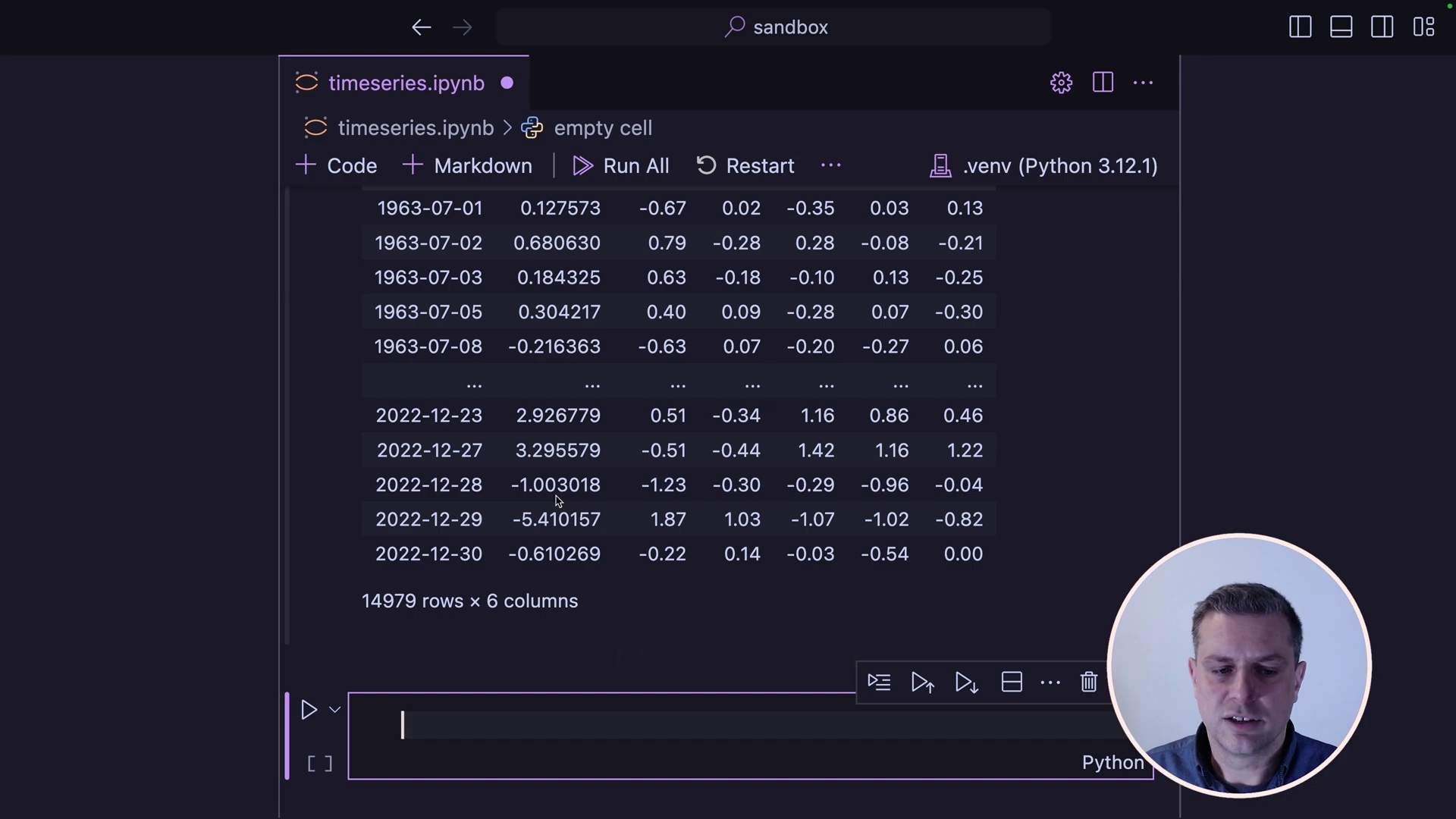
scroll(557, 505, down, 8)
scroll(556, 506, up, 5)
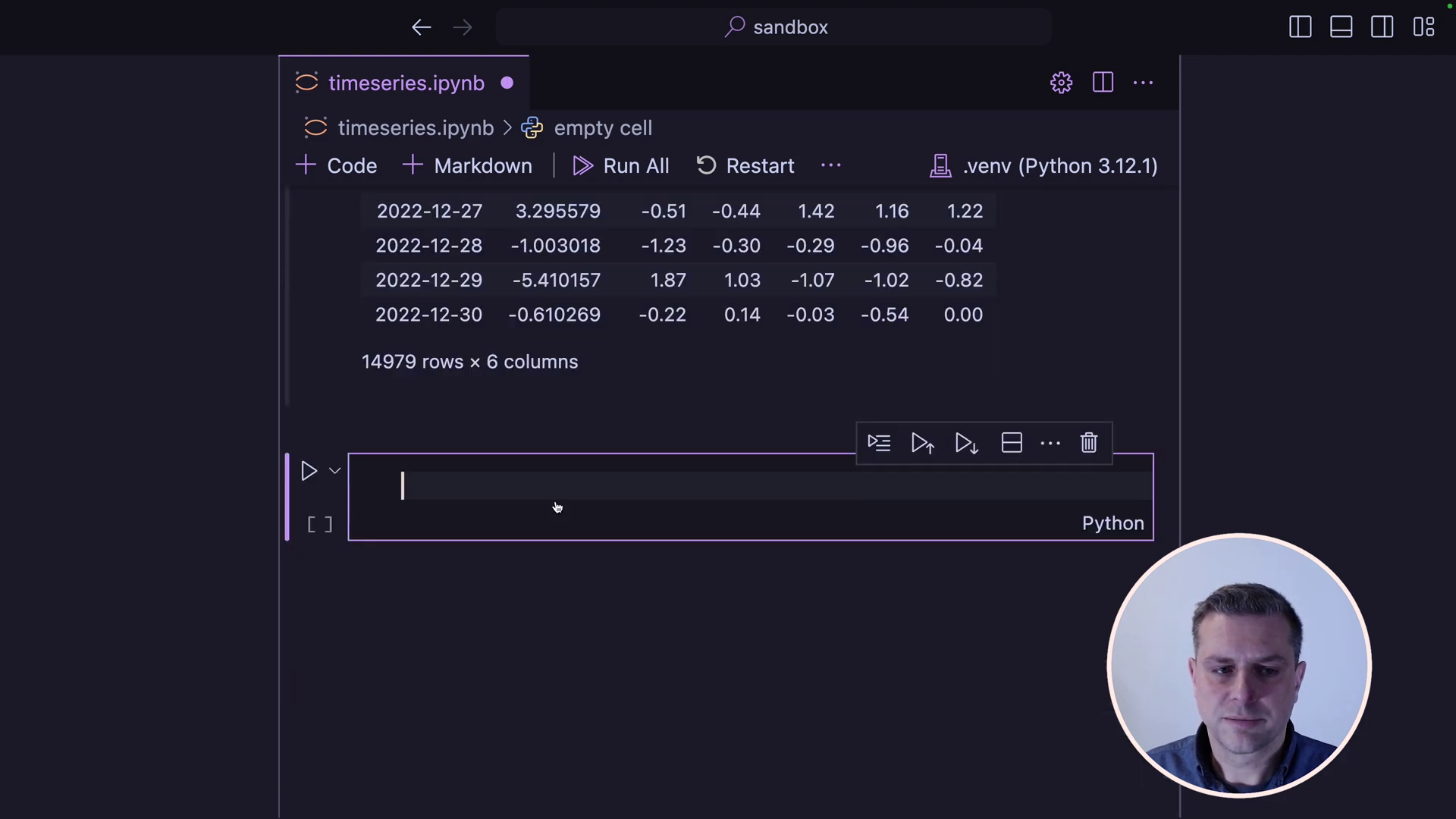
Step: Run smf.ols("portLS ~ MktRF + SMB + HML + RMW + CMA", data=df) as mod
click(557, 502)
key(Escape)
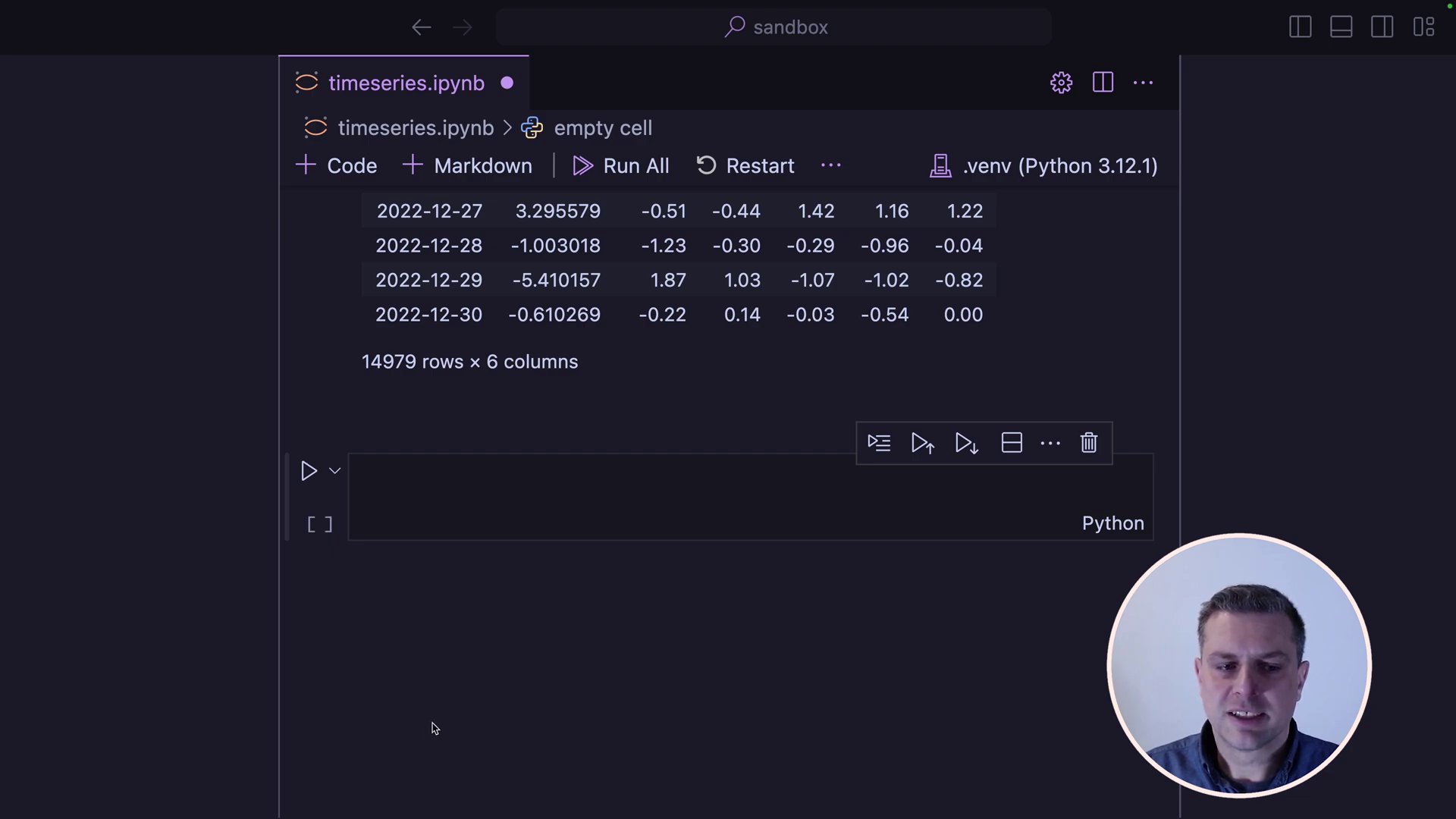
click(418, 501)
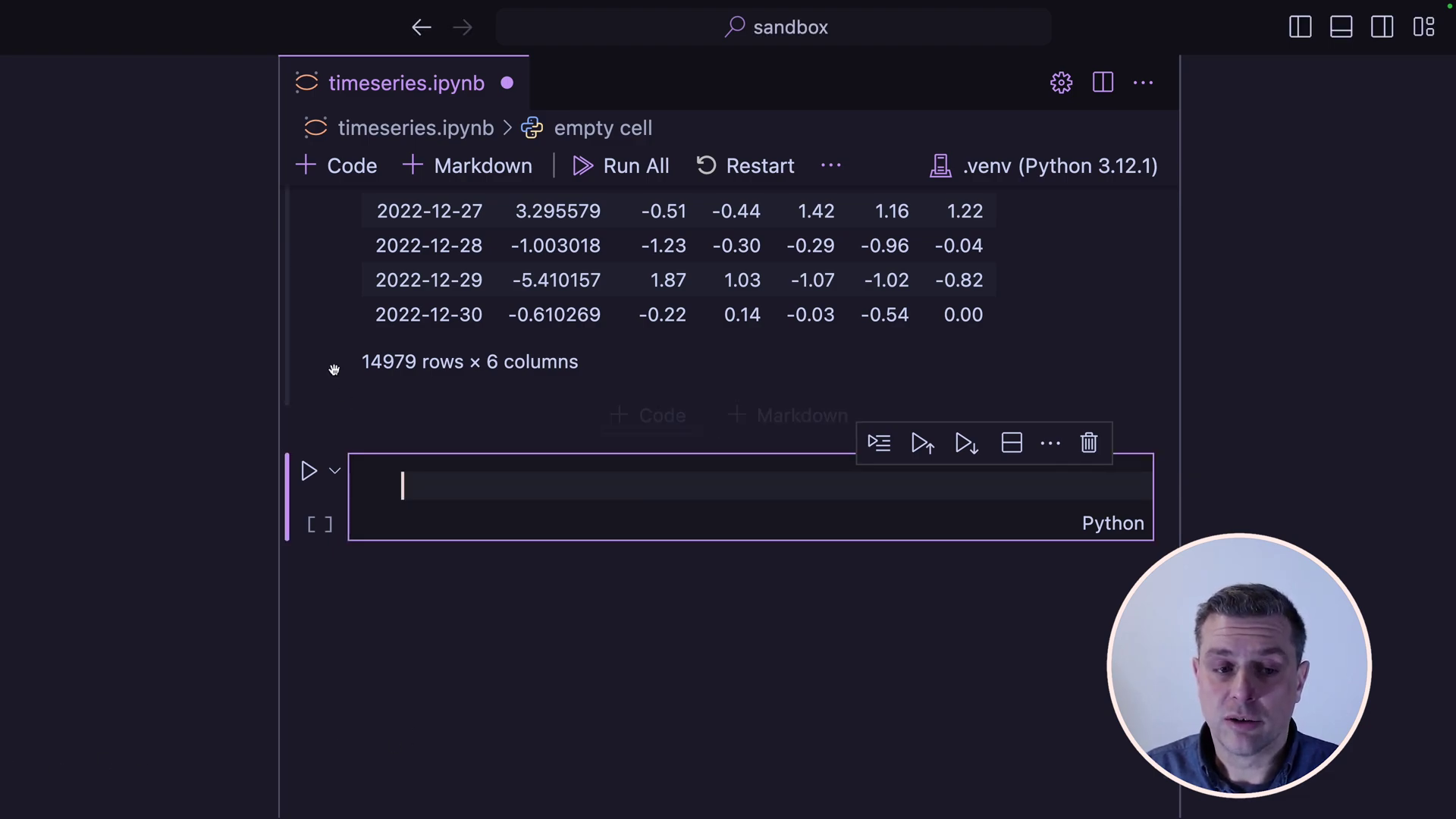
text(mod = smf.ols("portLS ~ MktRF + SMB + HML + RMW + CMA", data=df))
click(401, 486)
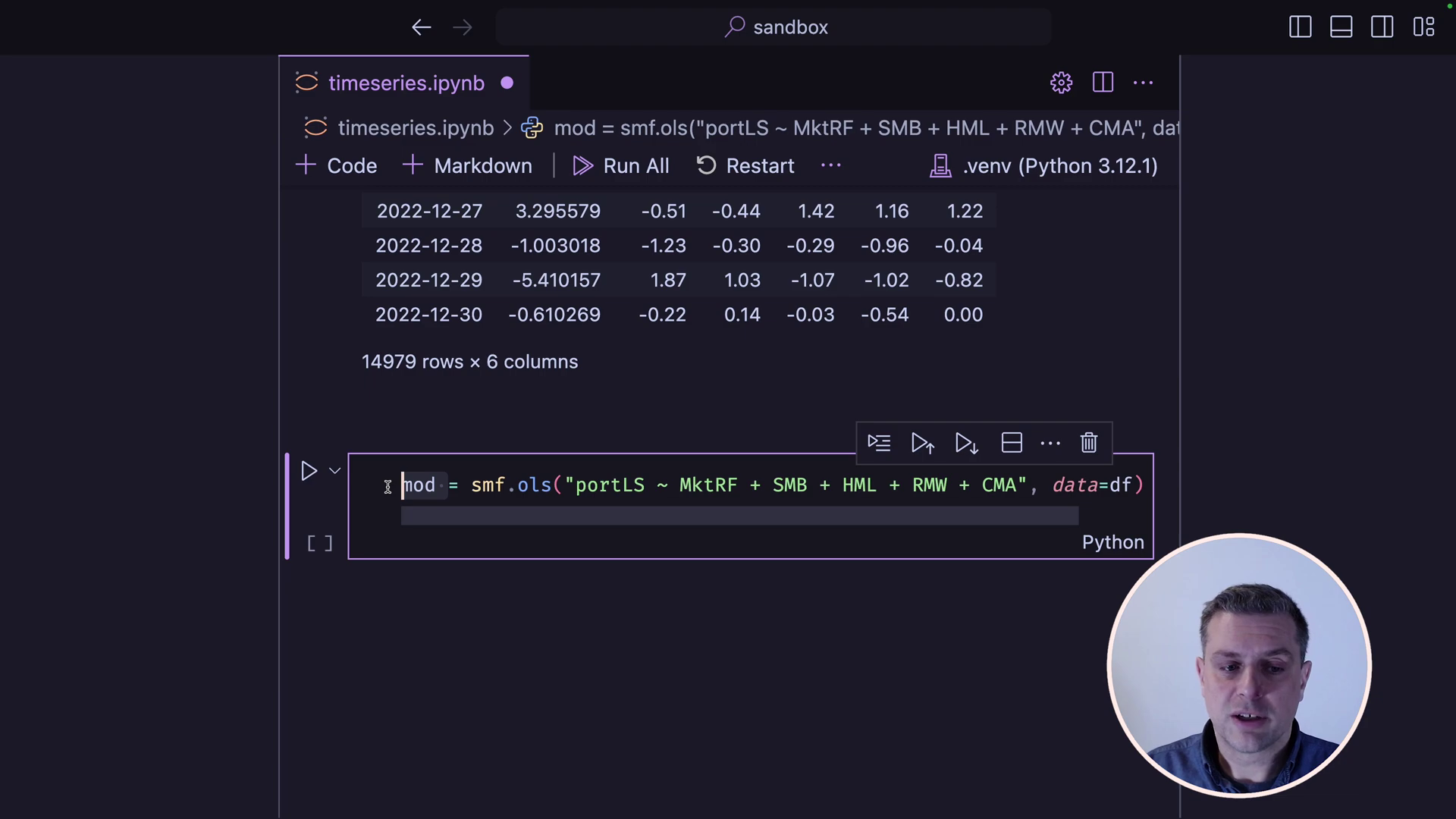
double_click(410, 485)
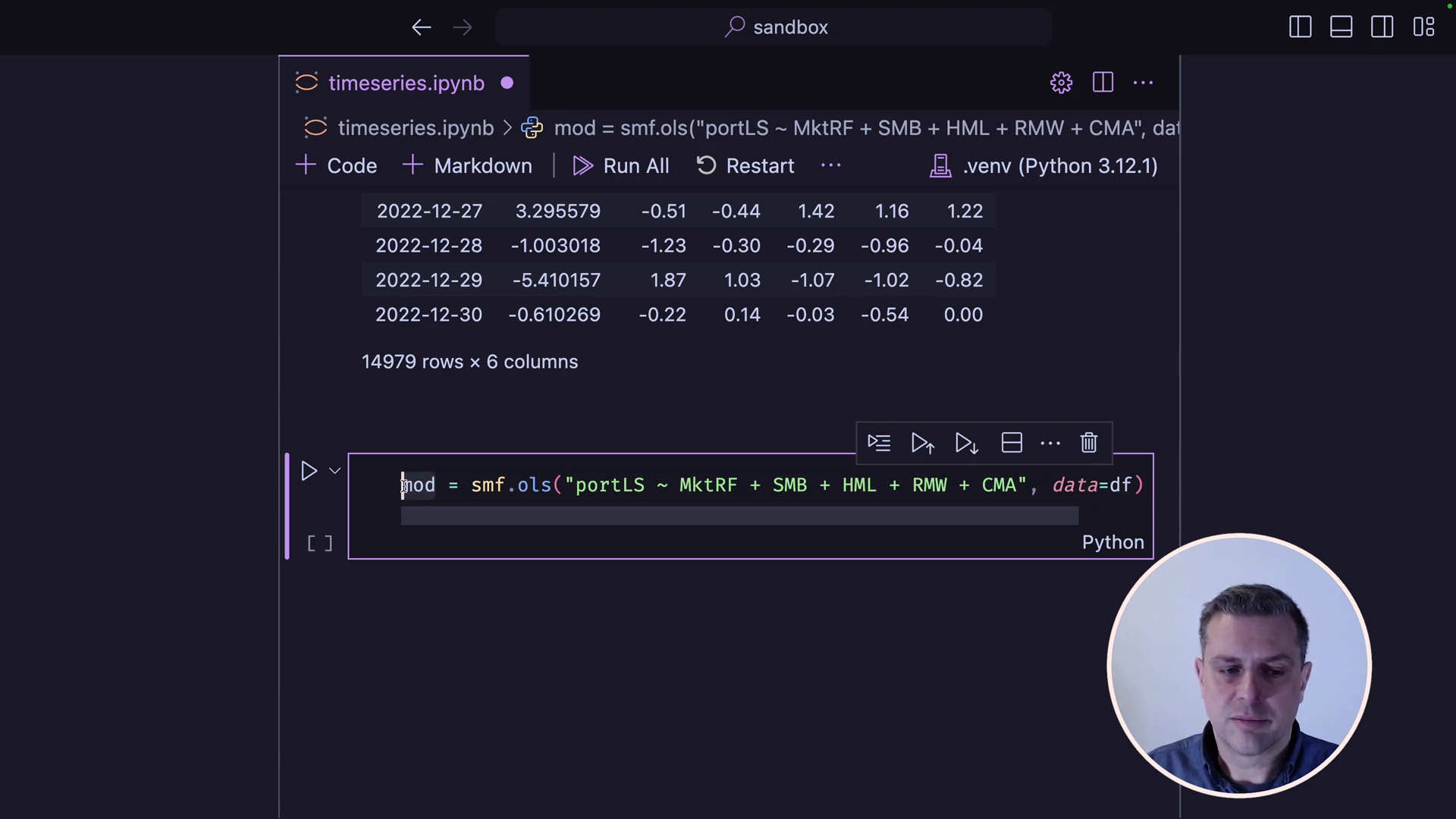
click(473, 486)
mouse_move(487, 486)
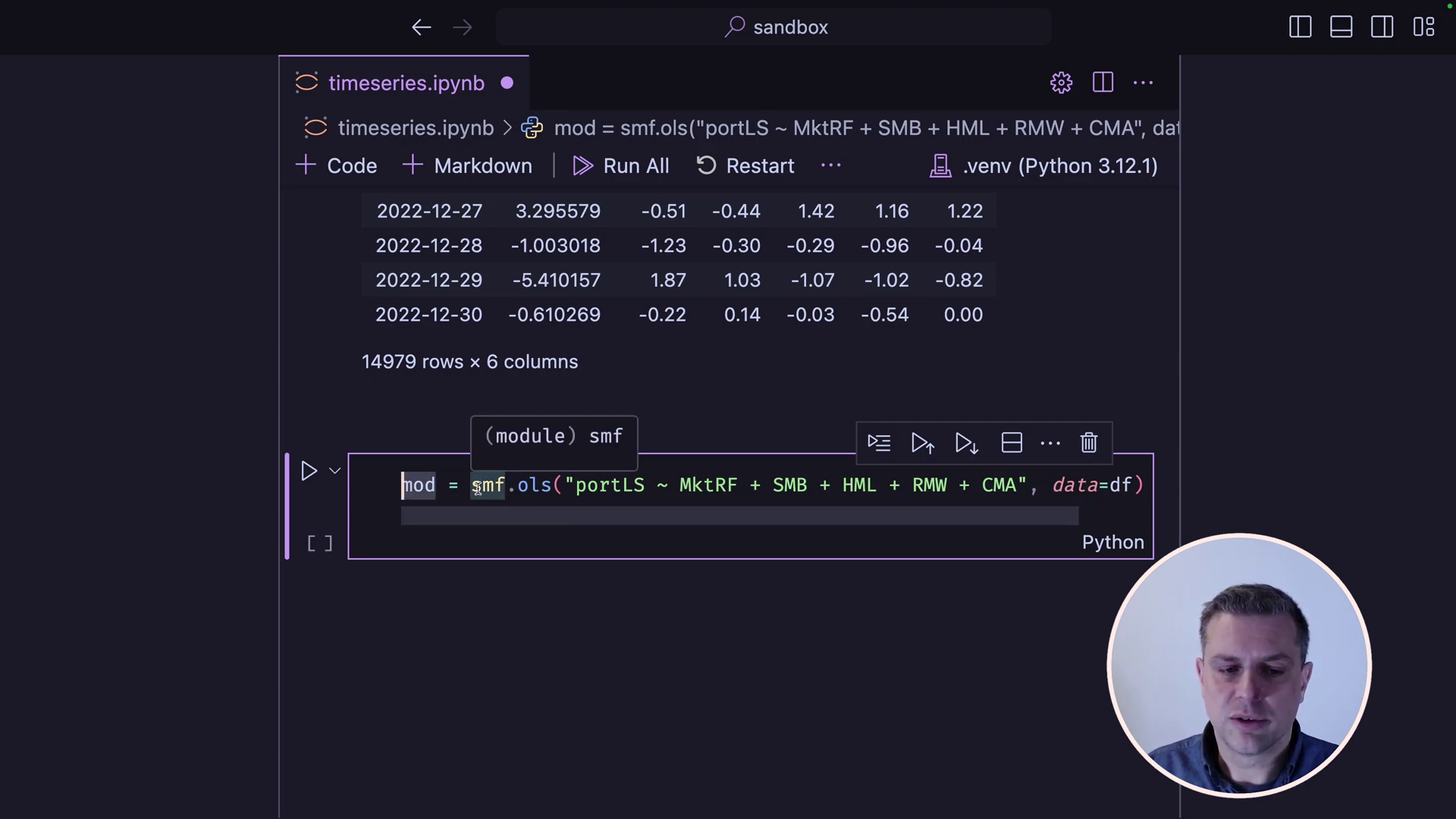
key(Delete)
key(Delete)
key(Delete)
key(Delete)
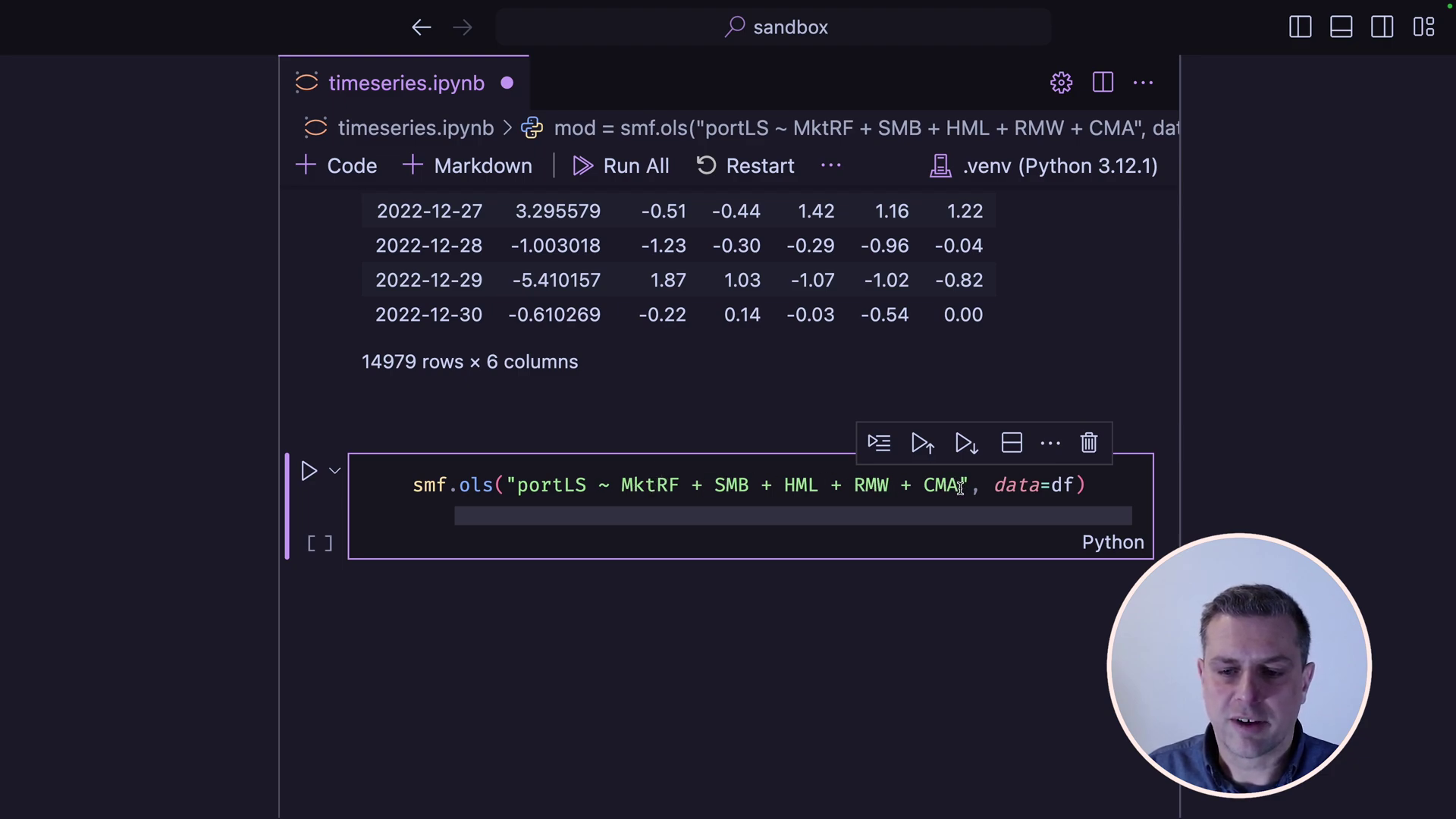
click(1104, 487)
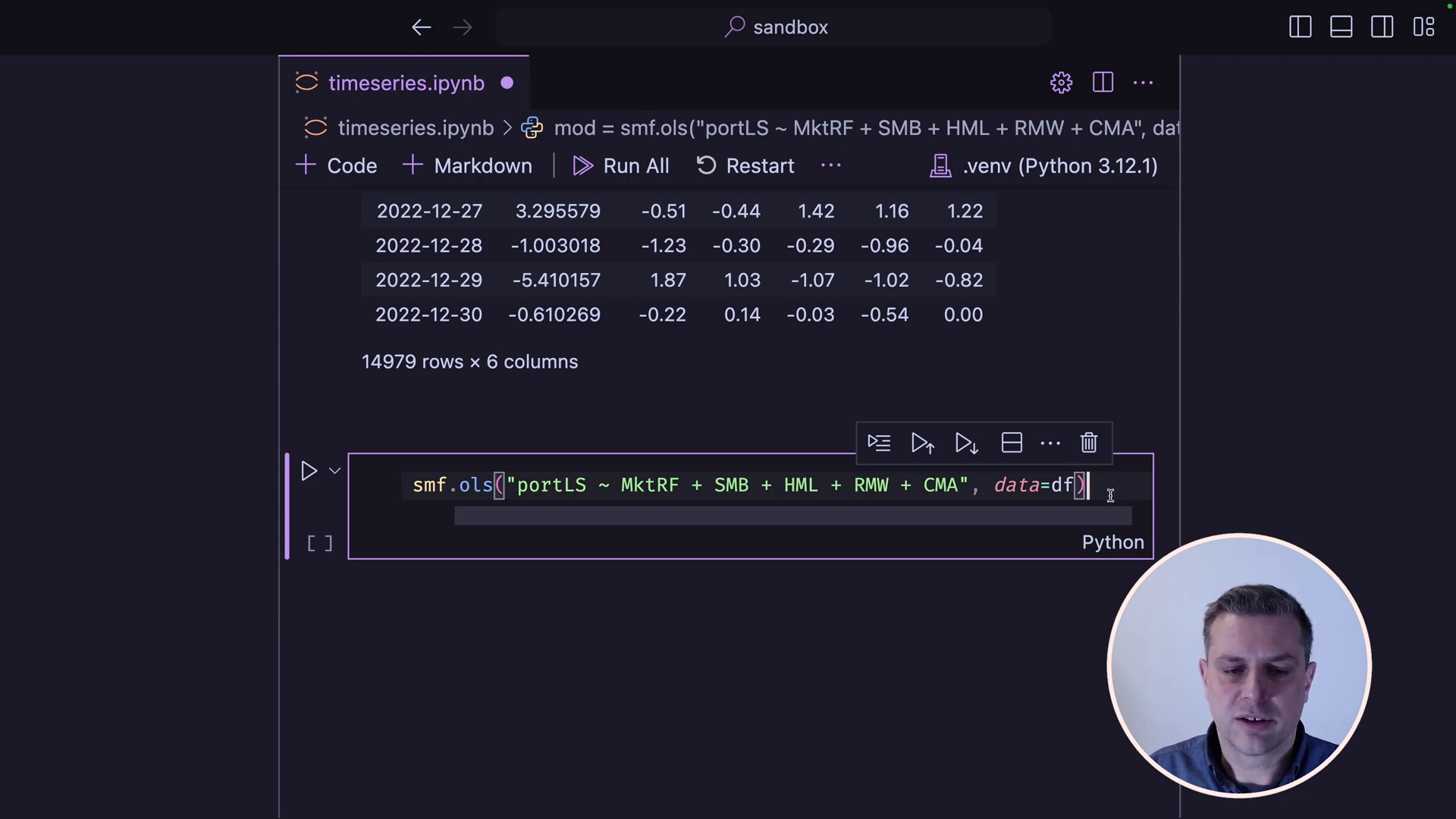
key(shift+Return)
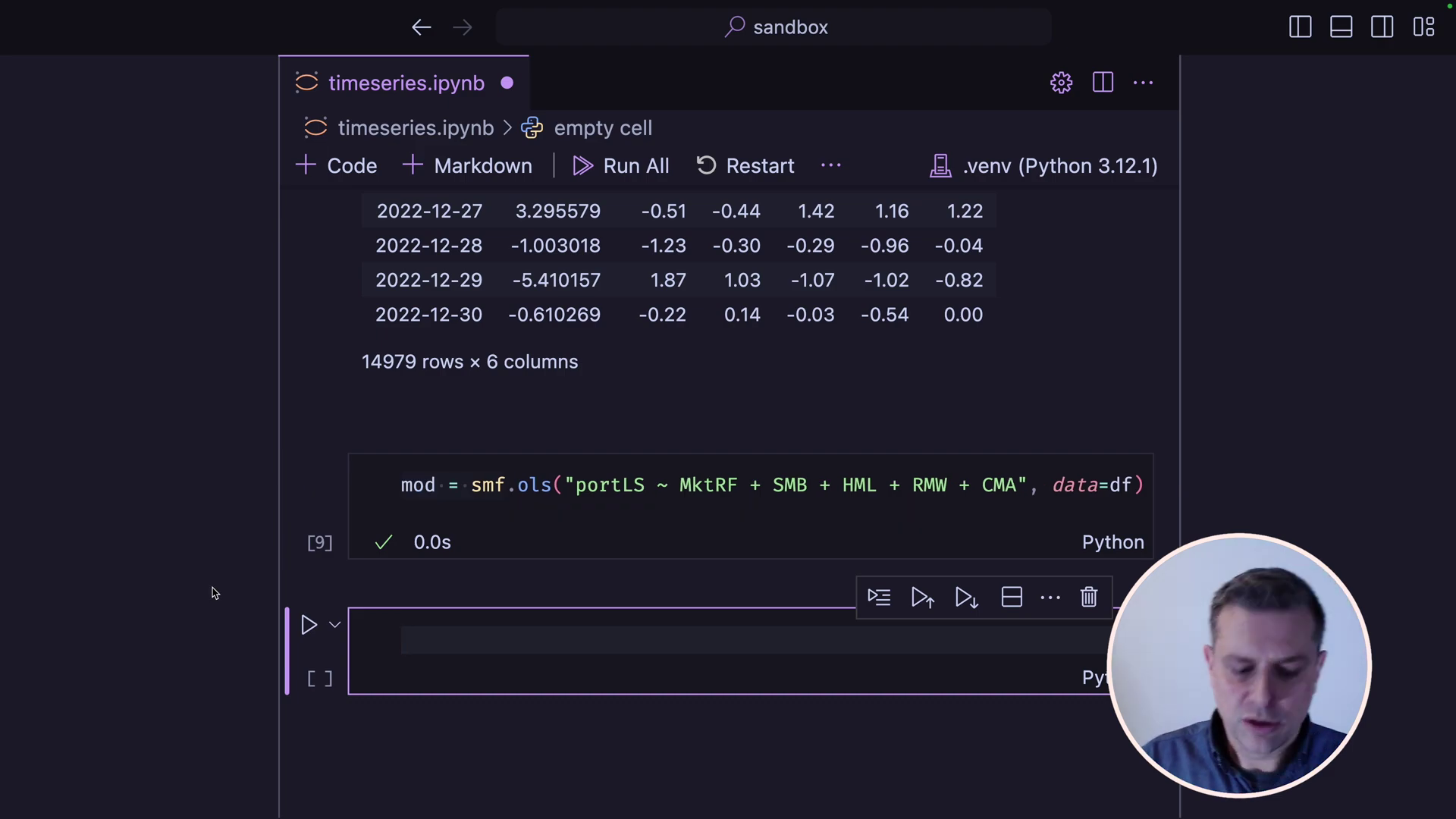
text(res )
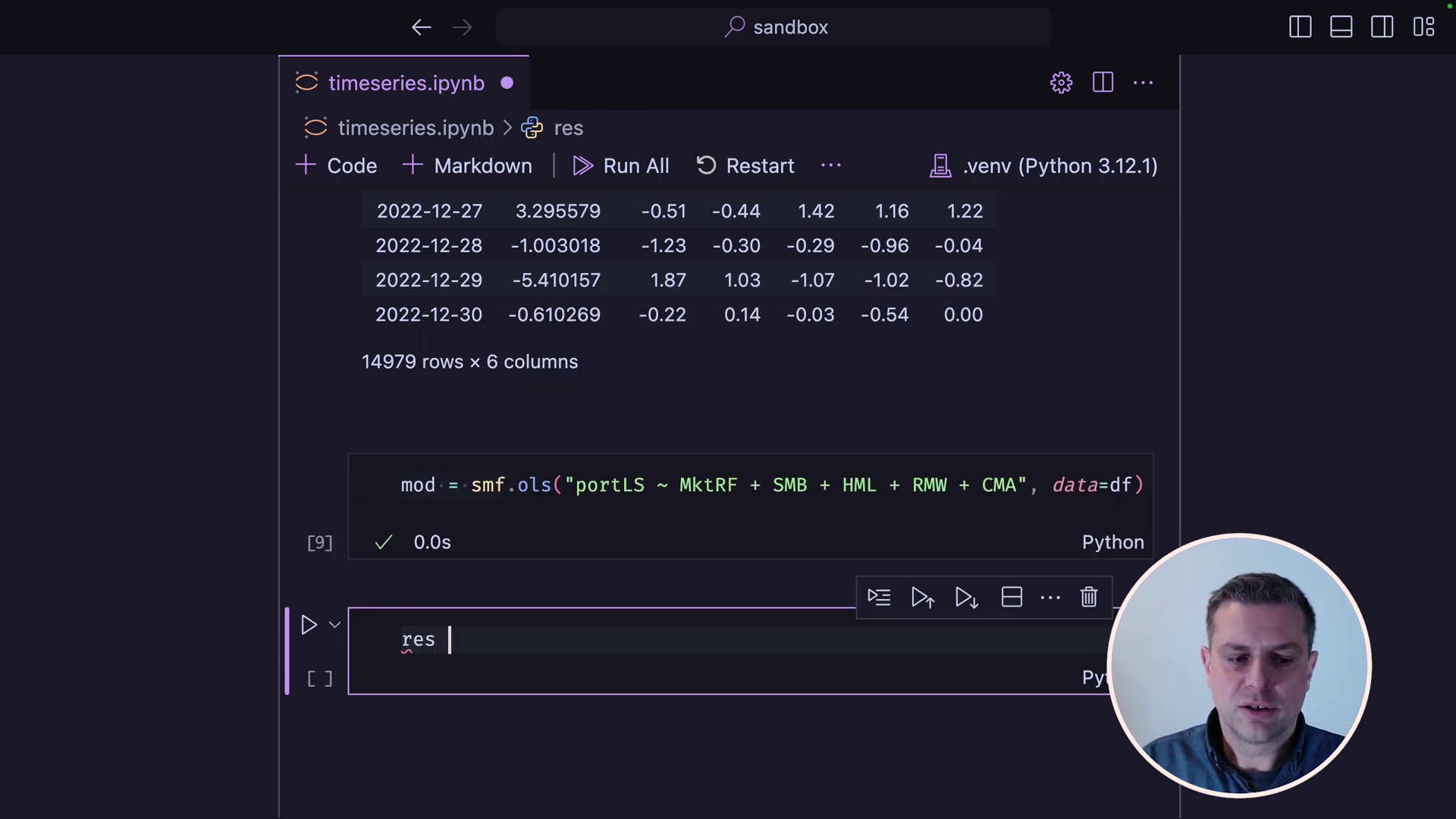
text(= )
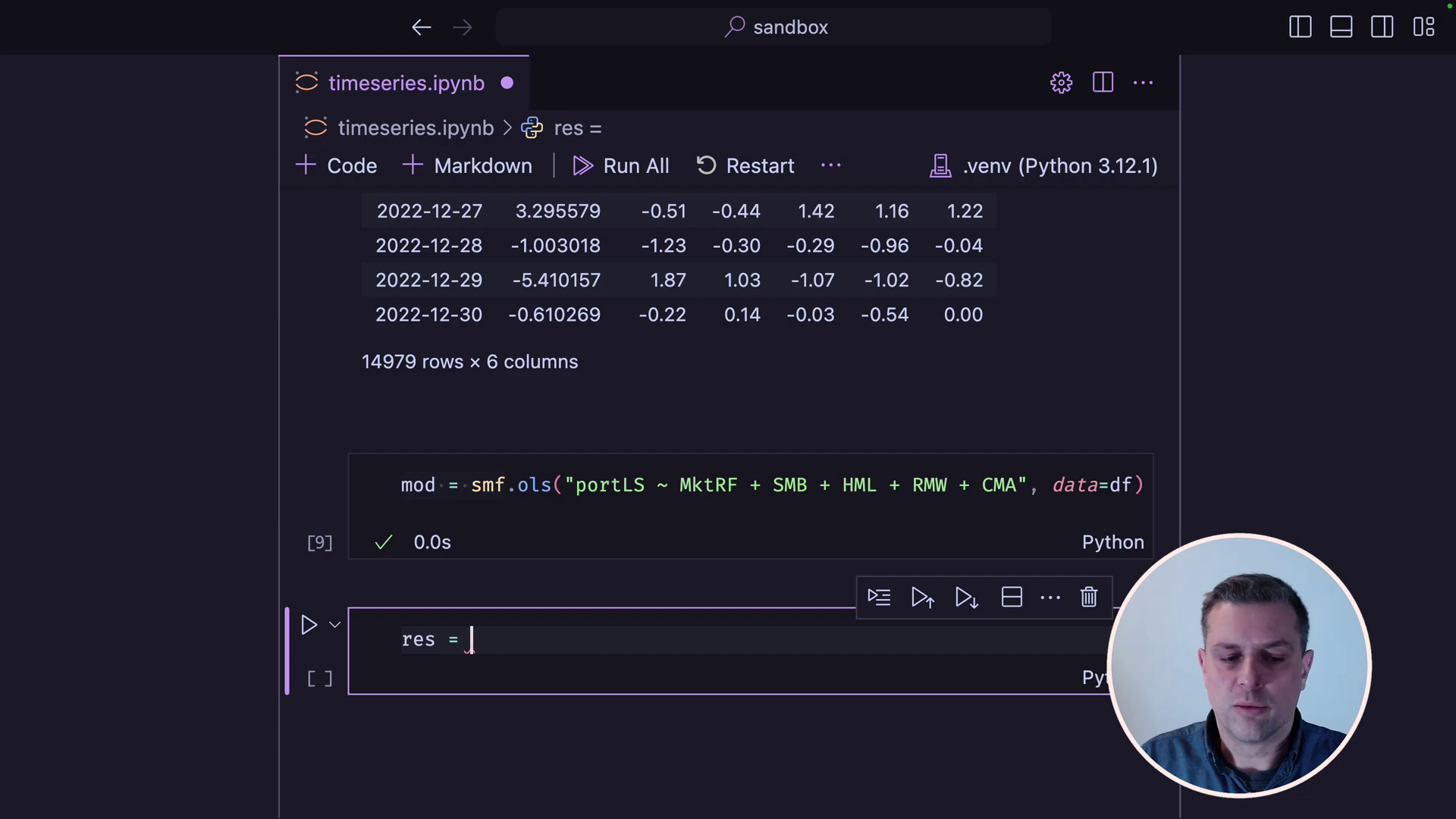
text(mo)
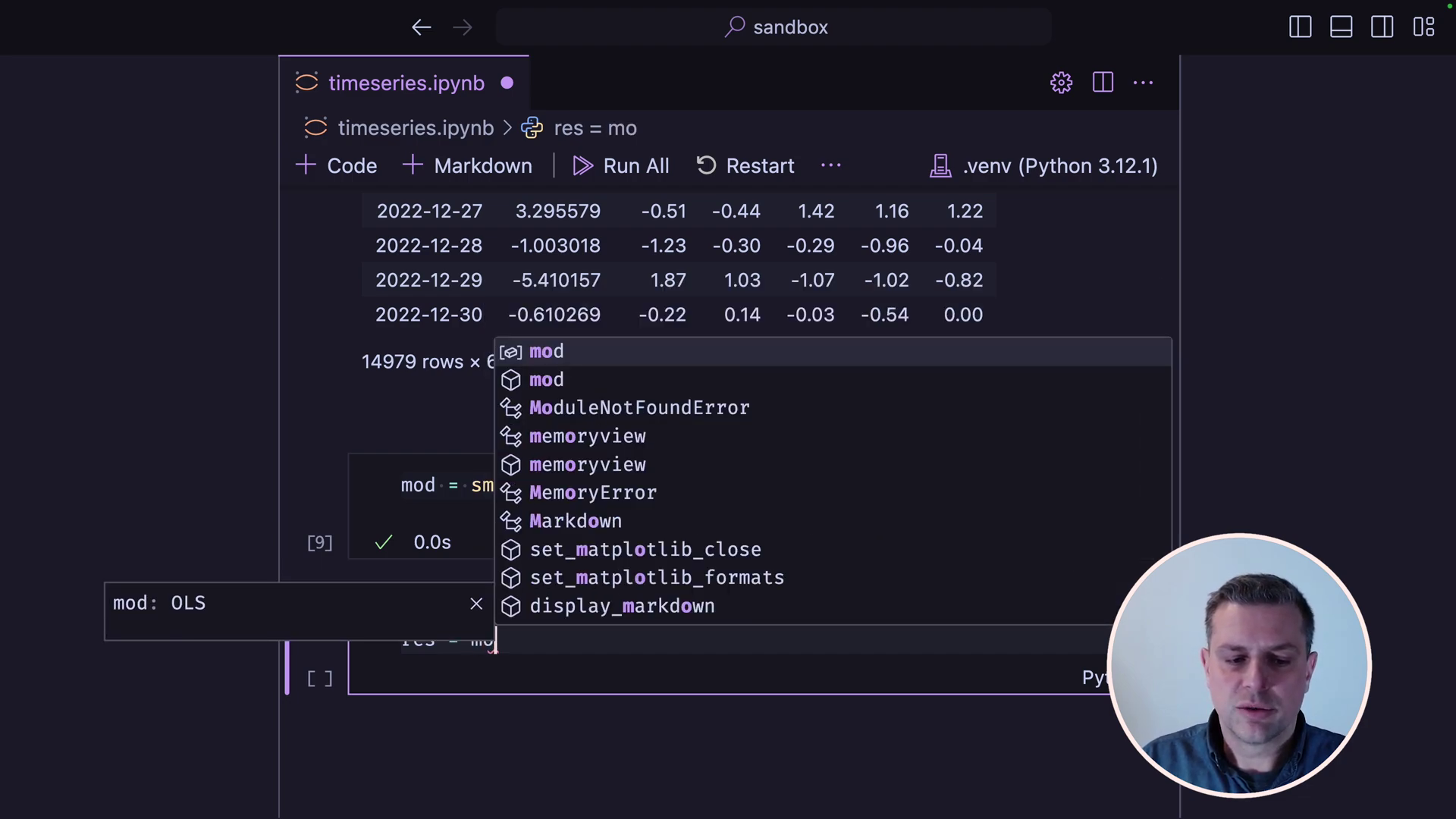
text(d.fit)
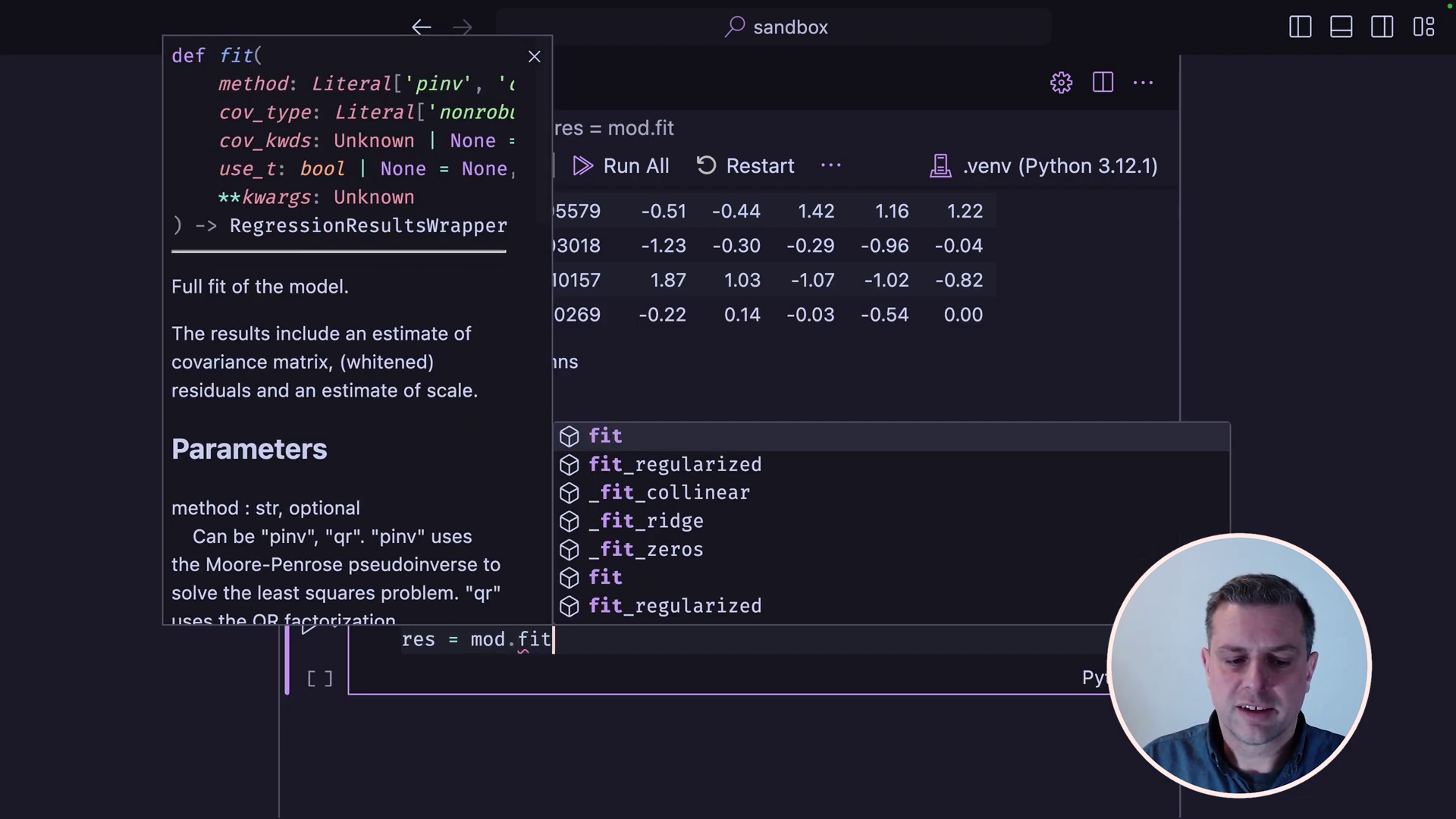
text(())
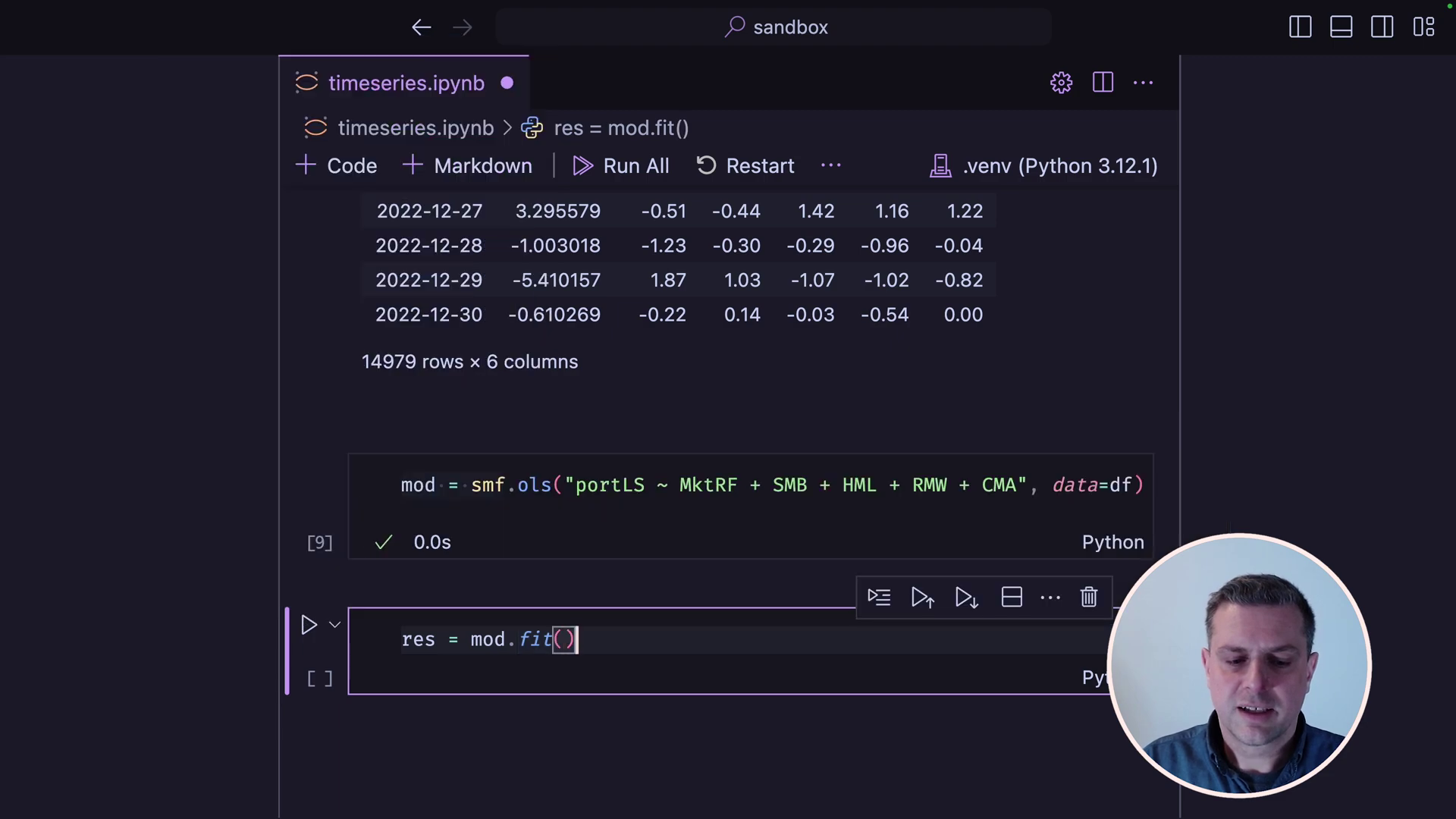
Step: Run res = mod.fit() and res.summary(), showing intercept 0.0928 and R-squared 0.128
key(Return)
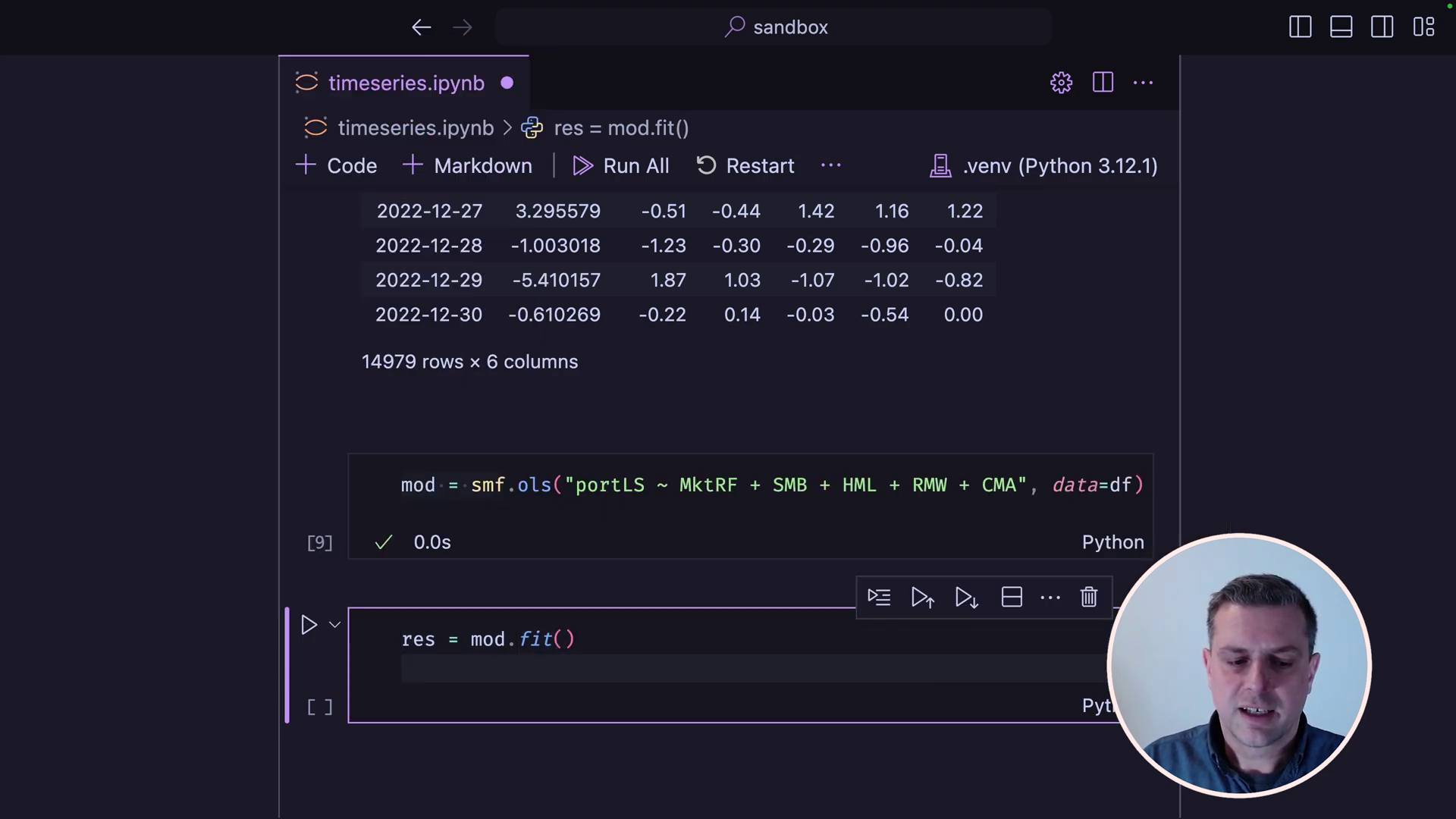
text(res.s)
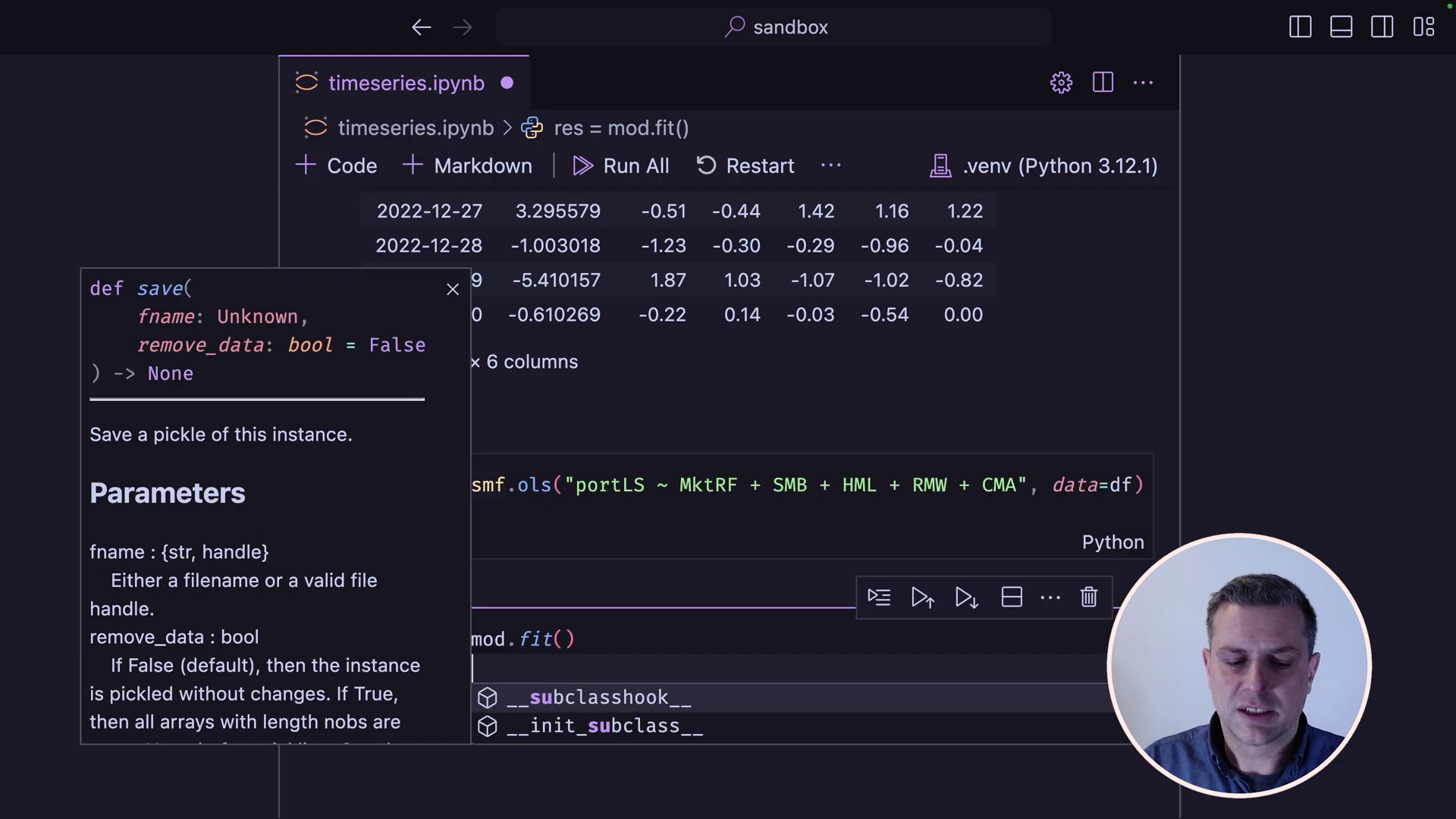
text(ummary())
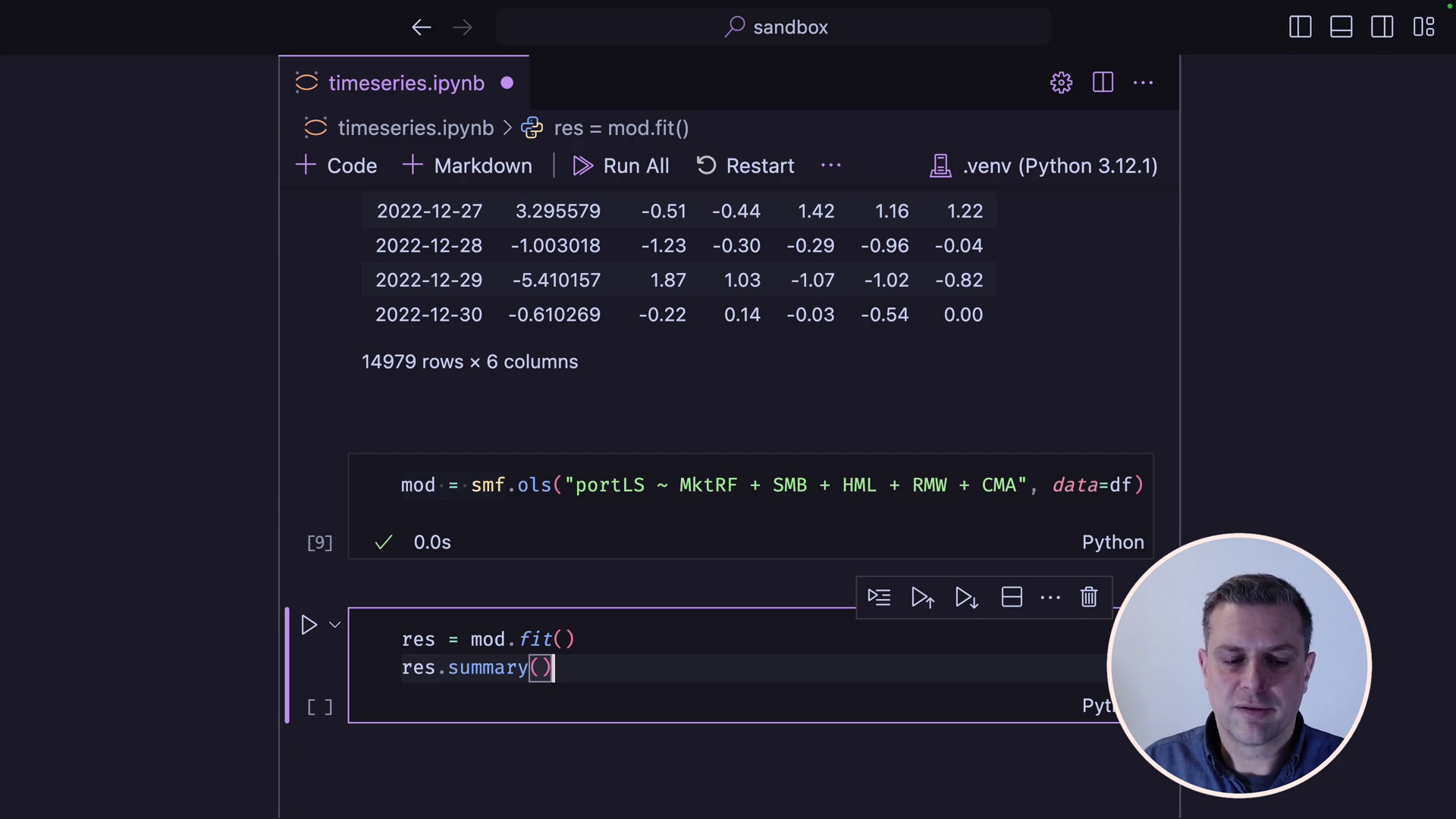
key(shift+Return)
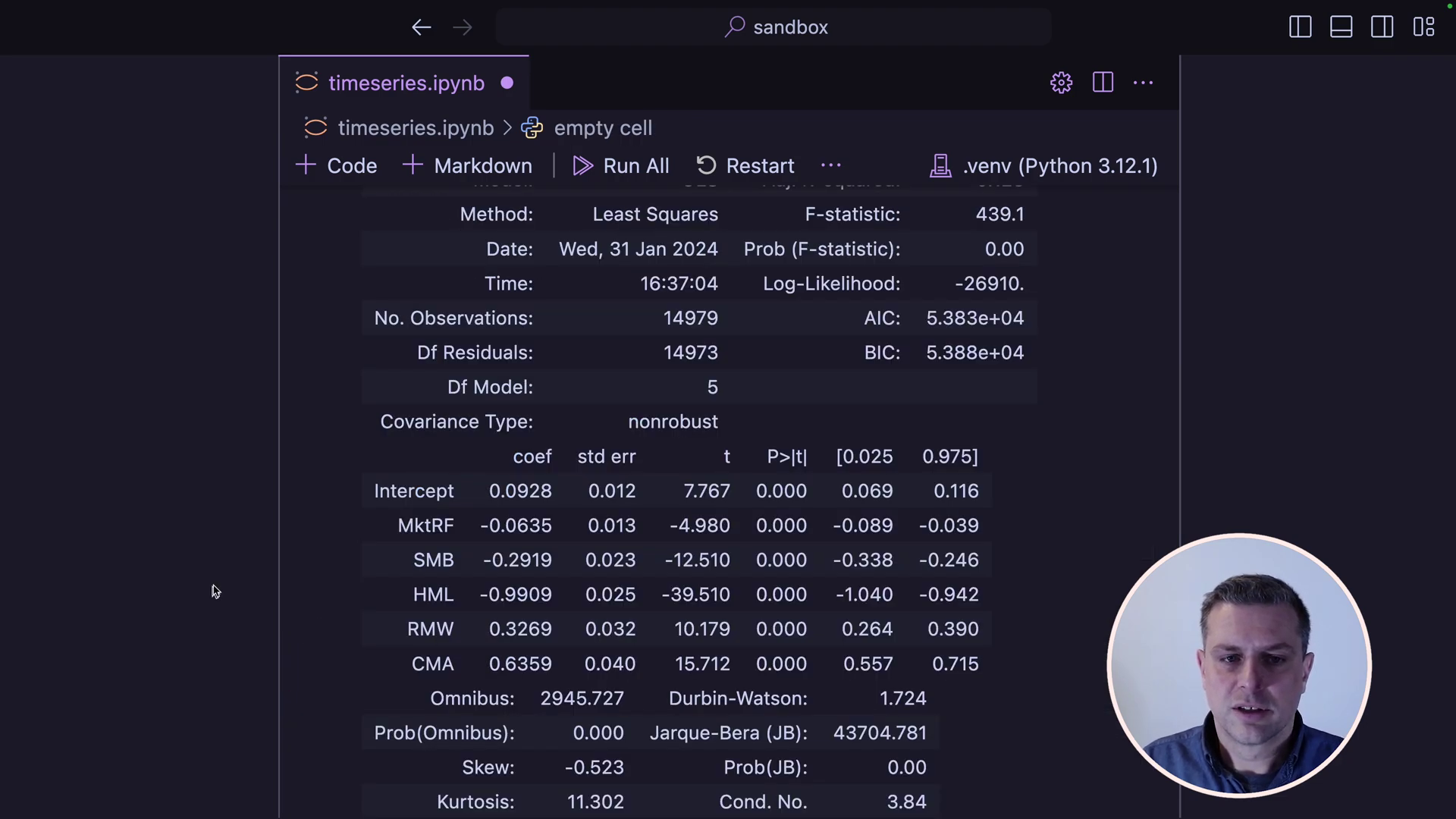
scroll(609, 489, up, 5)
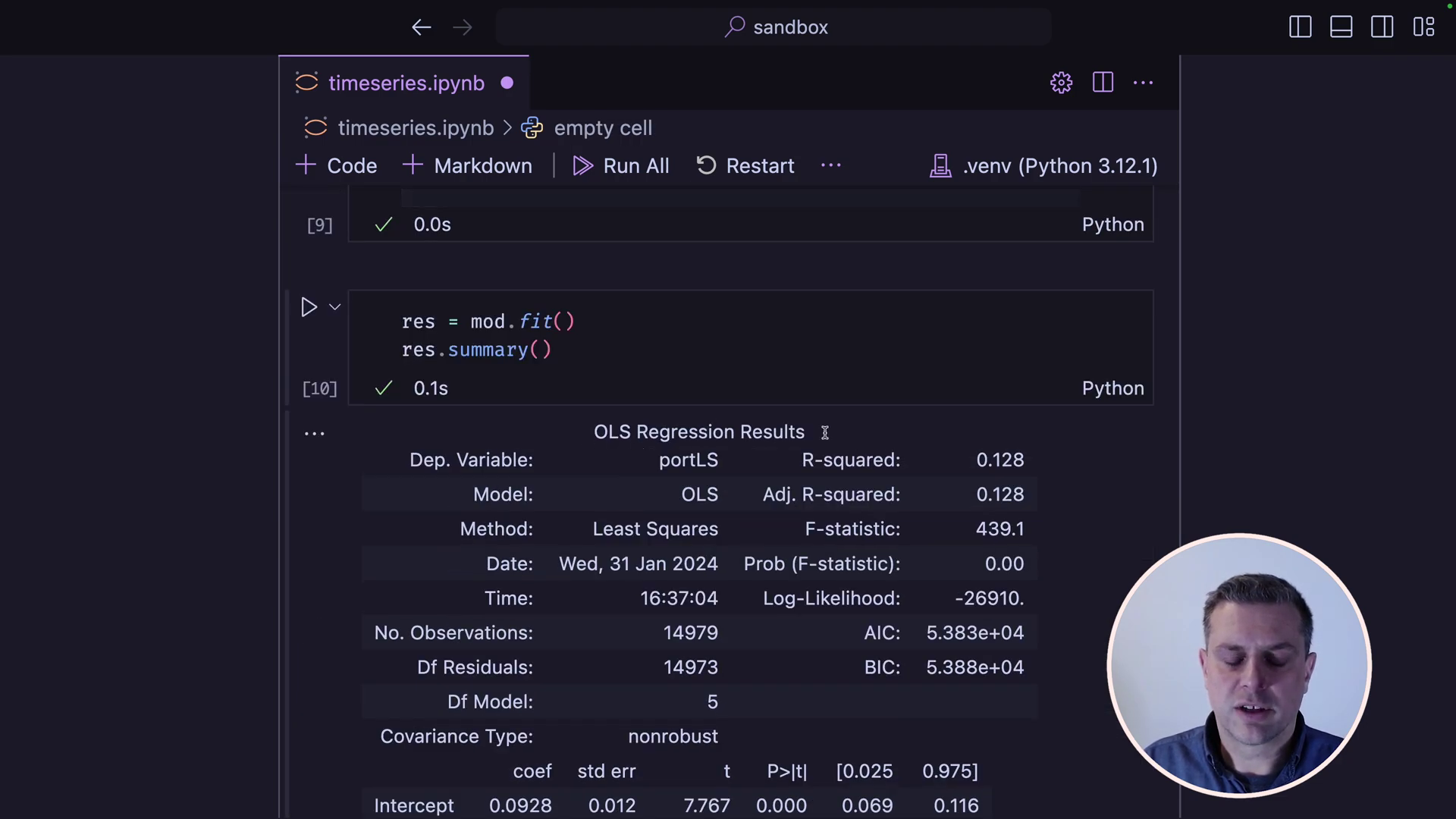
scroll(583, 629, down, 10)
scroll(582, 629, up, 4)
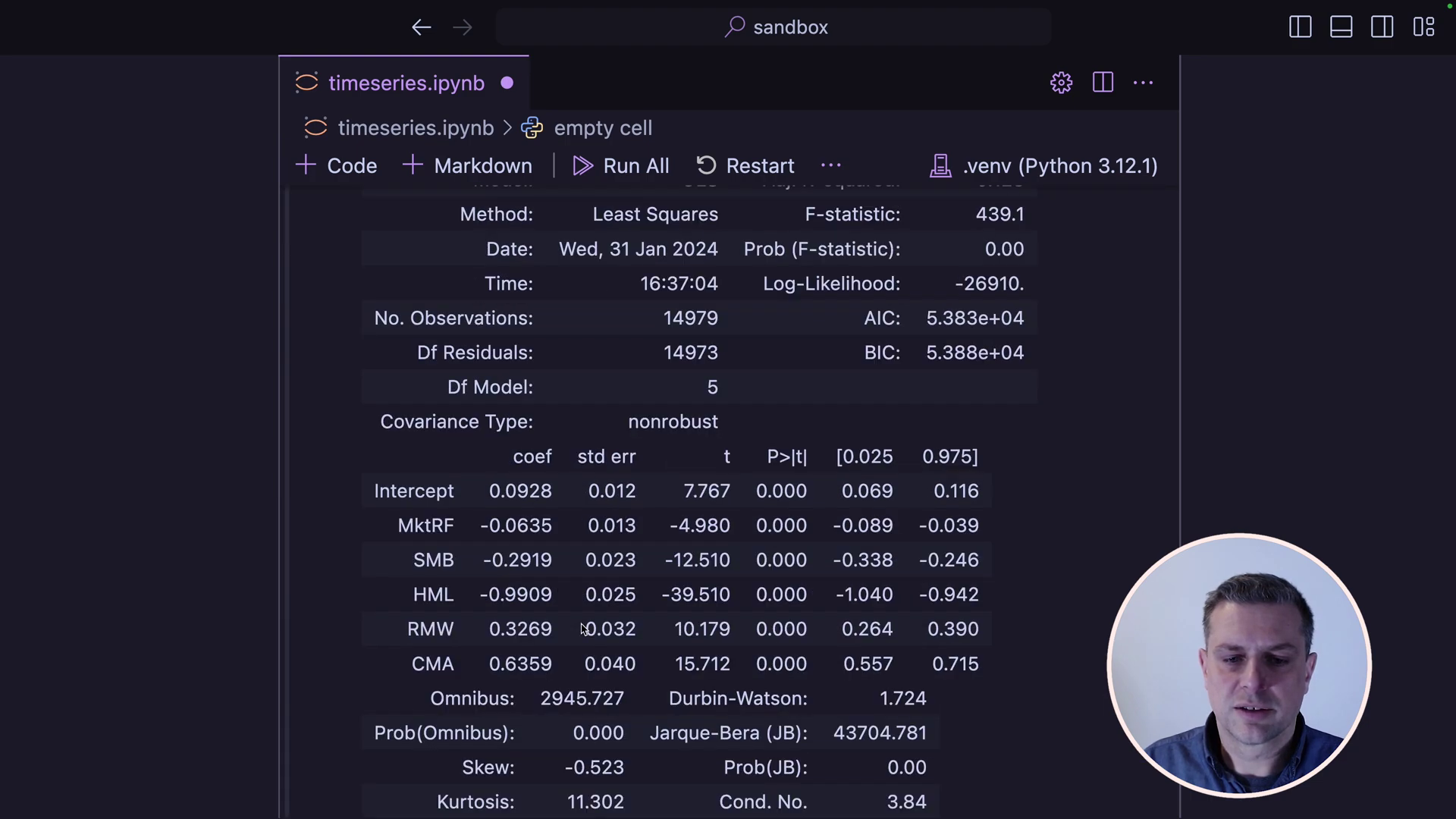
scroll(582, 628, down, 2)
drag(488, 332, 807, 332)
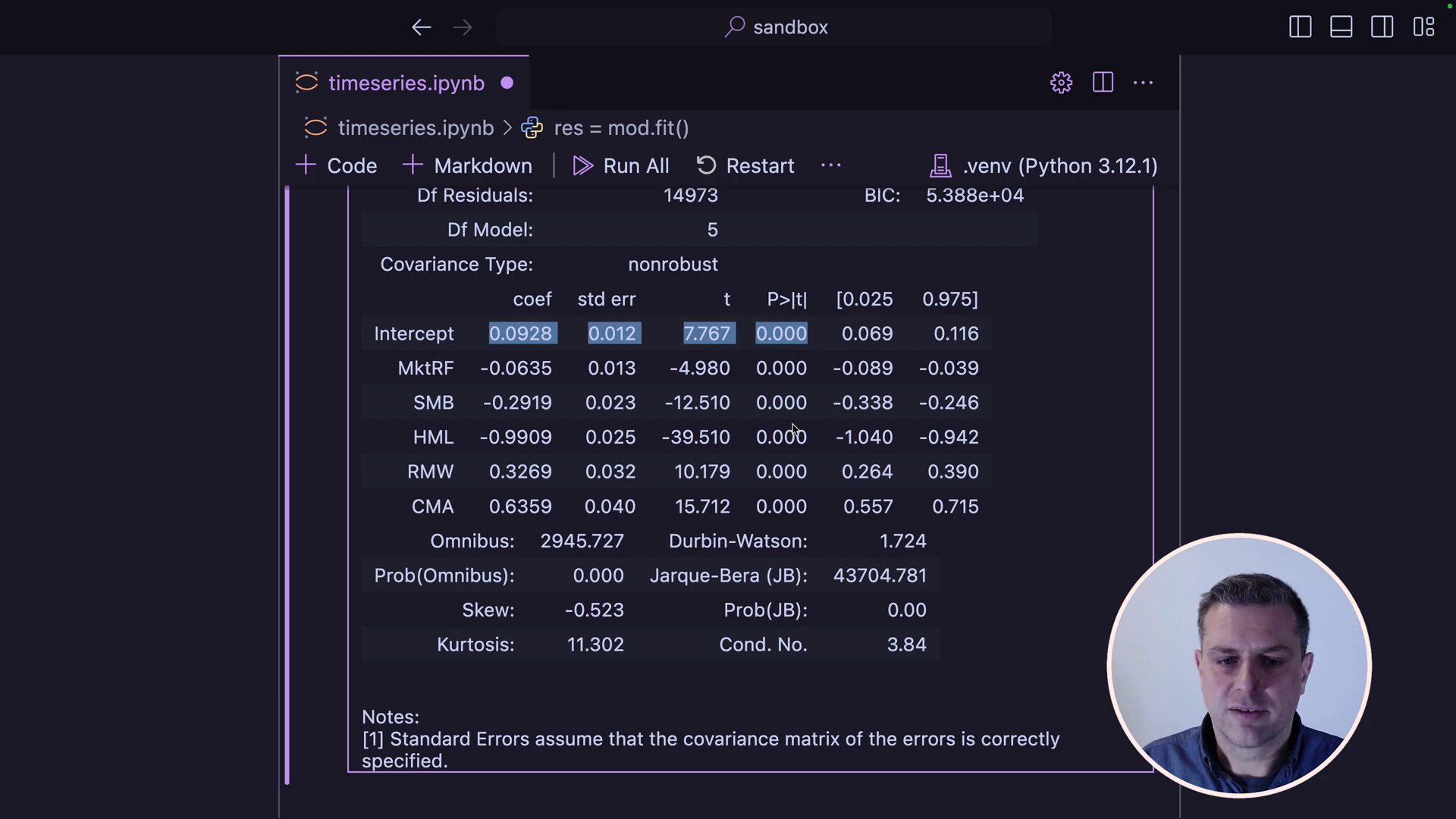
scroll(793, 430, up, 5)
scroll(793, 430, up, 5)
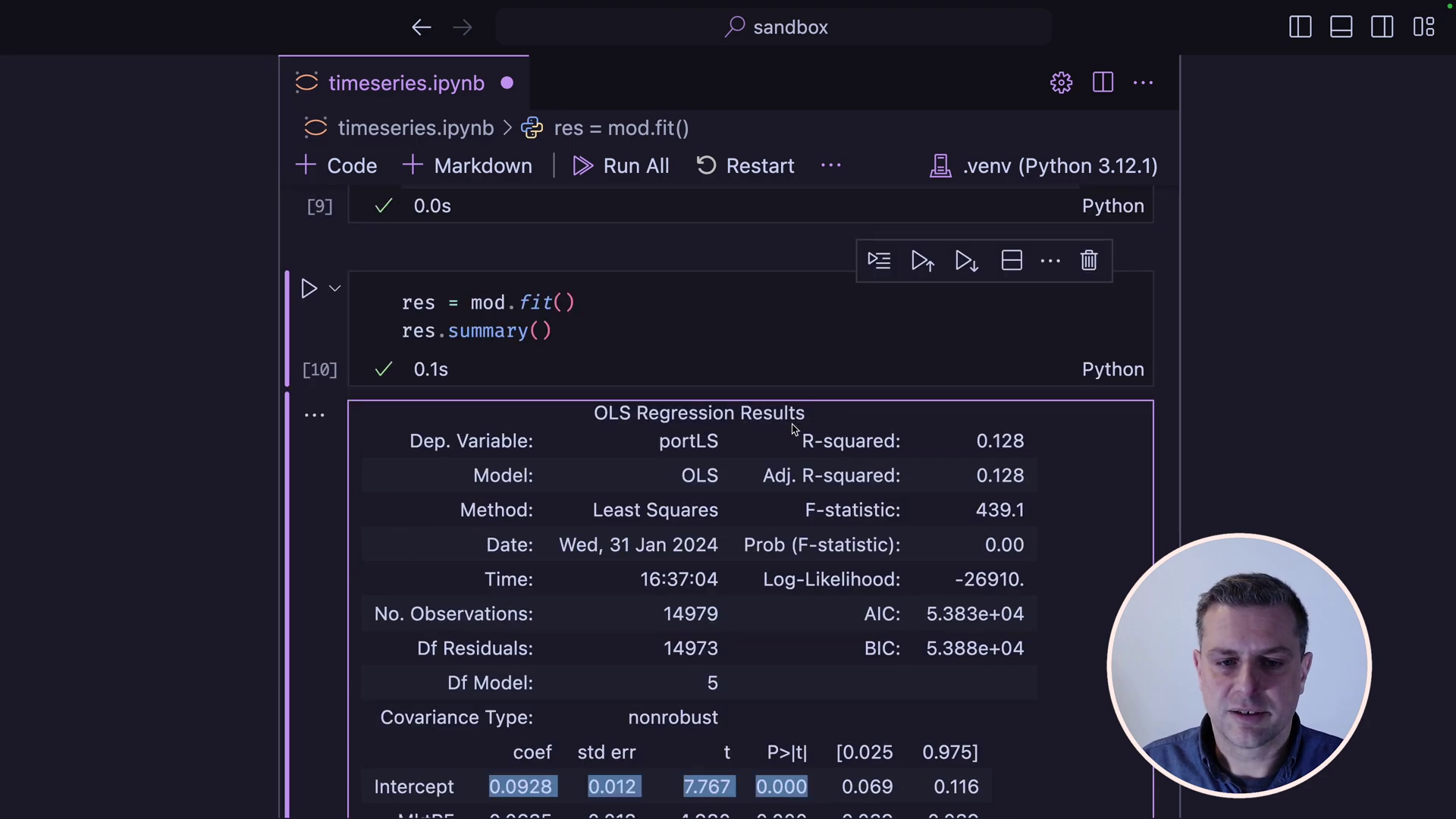
scroll(794, 430, up, 3)
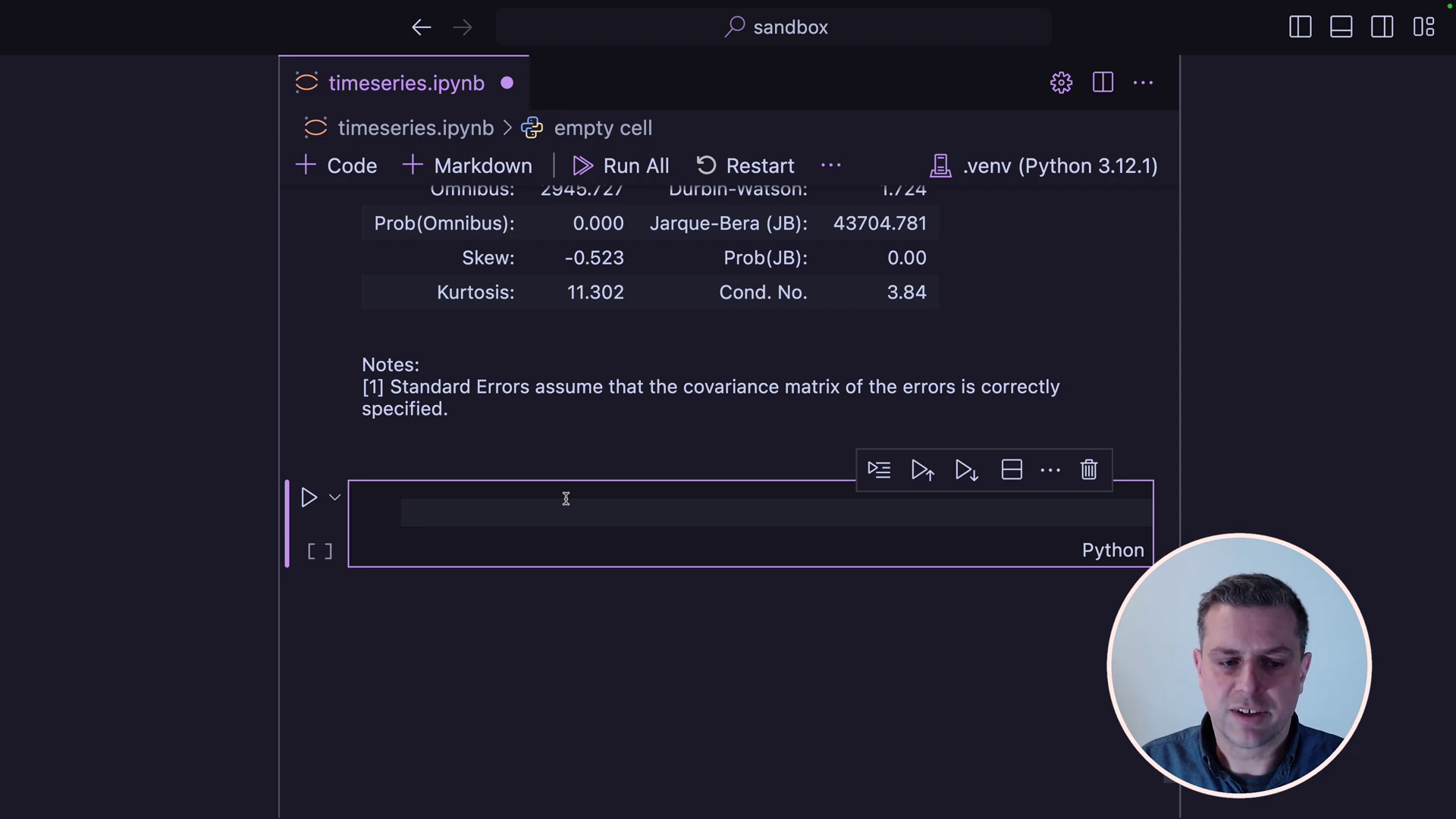
text(res = )
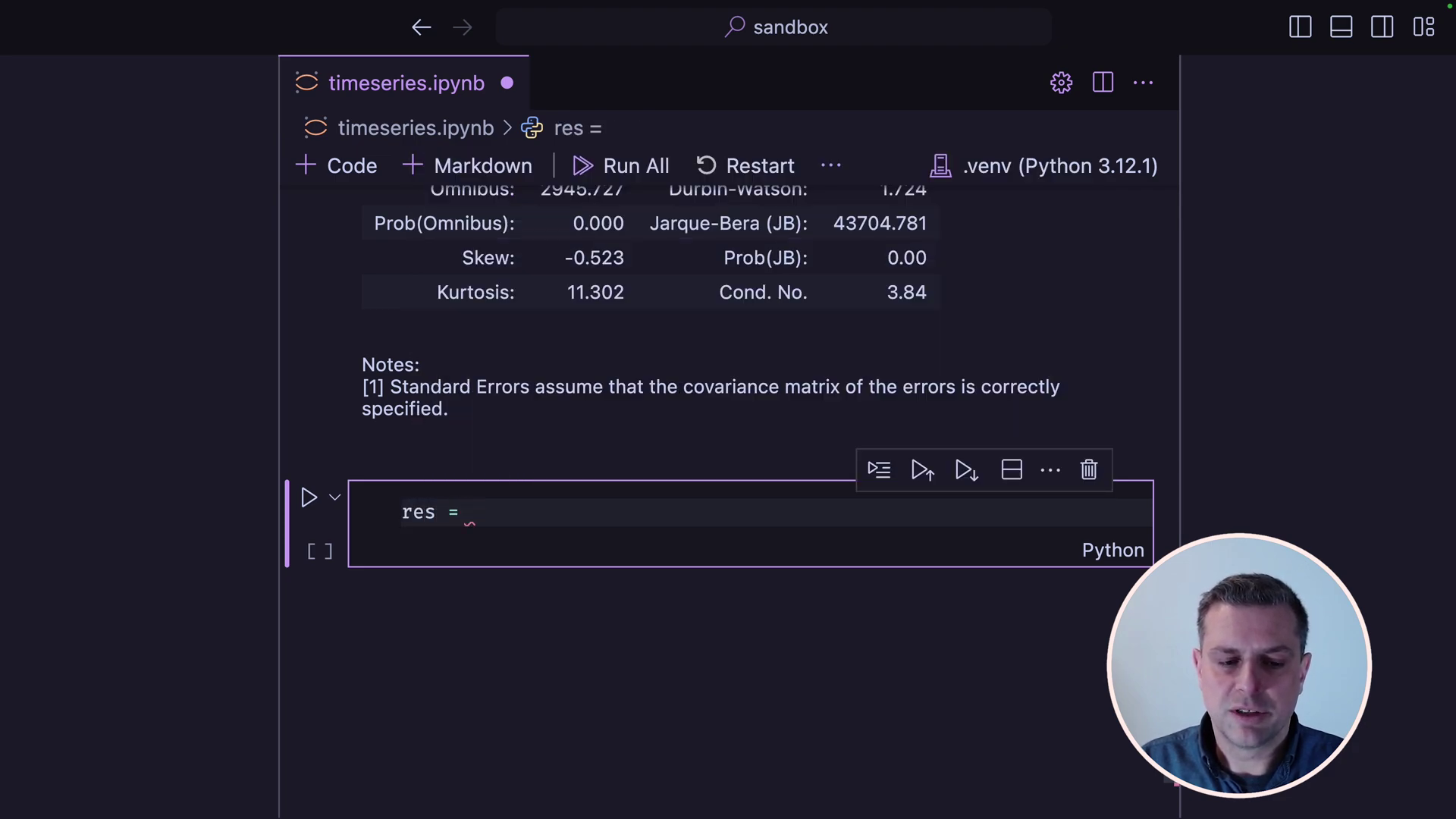
text(mod.)
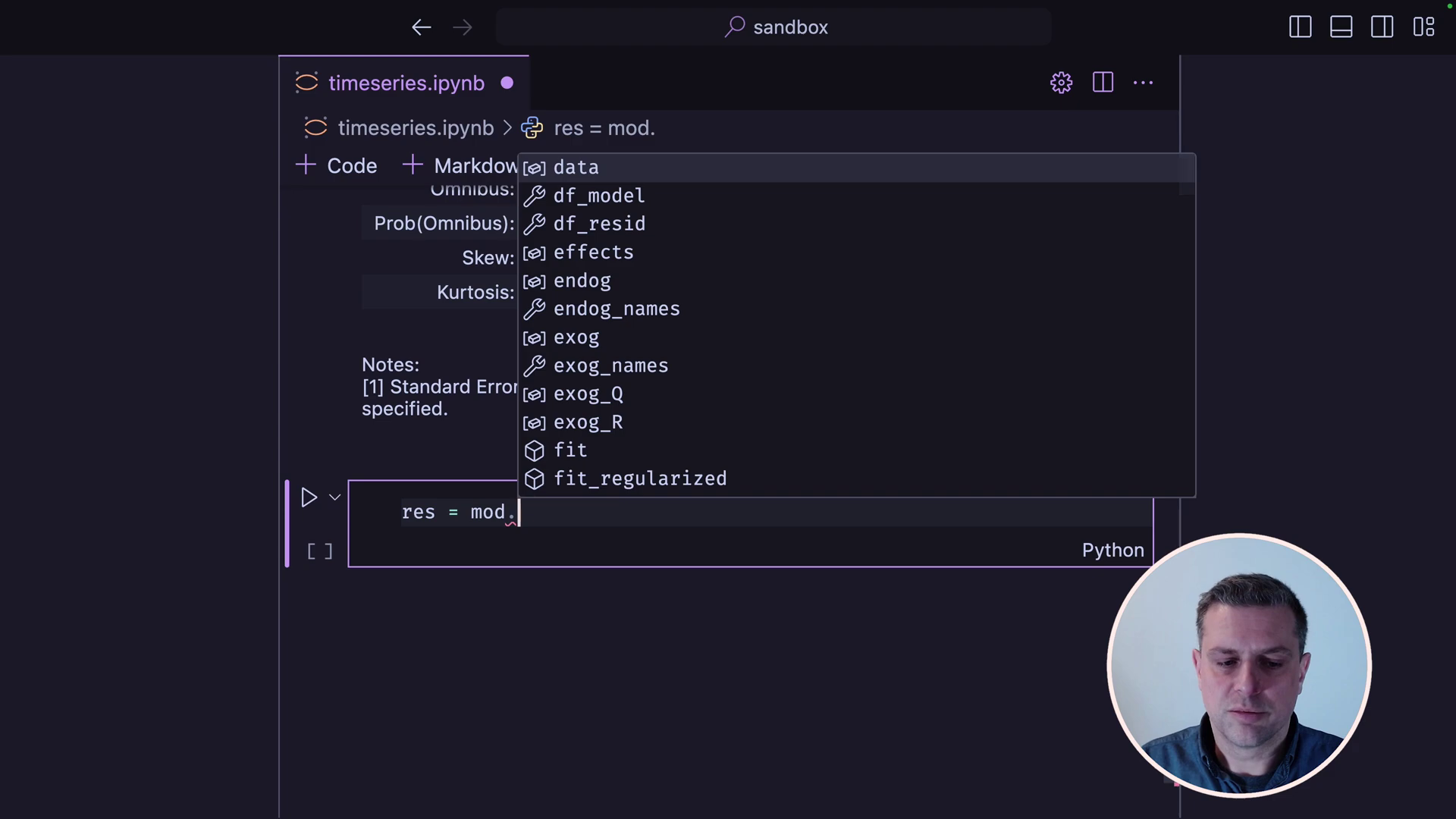
text(fit)
text(()
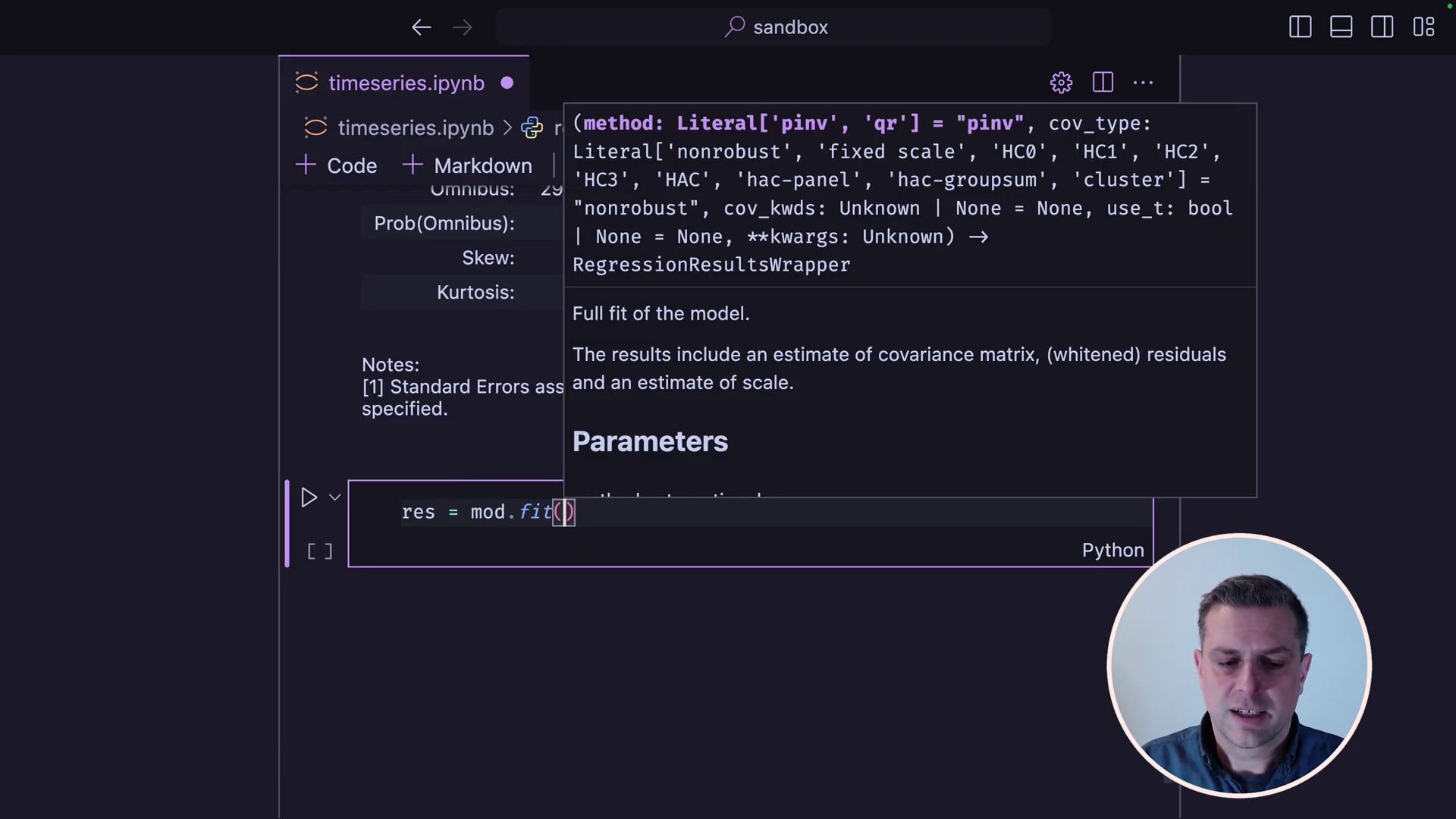
text(cov_t)
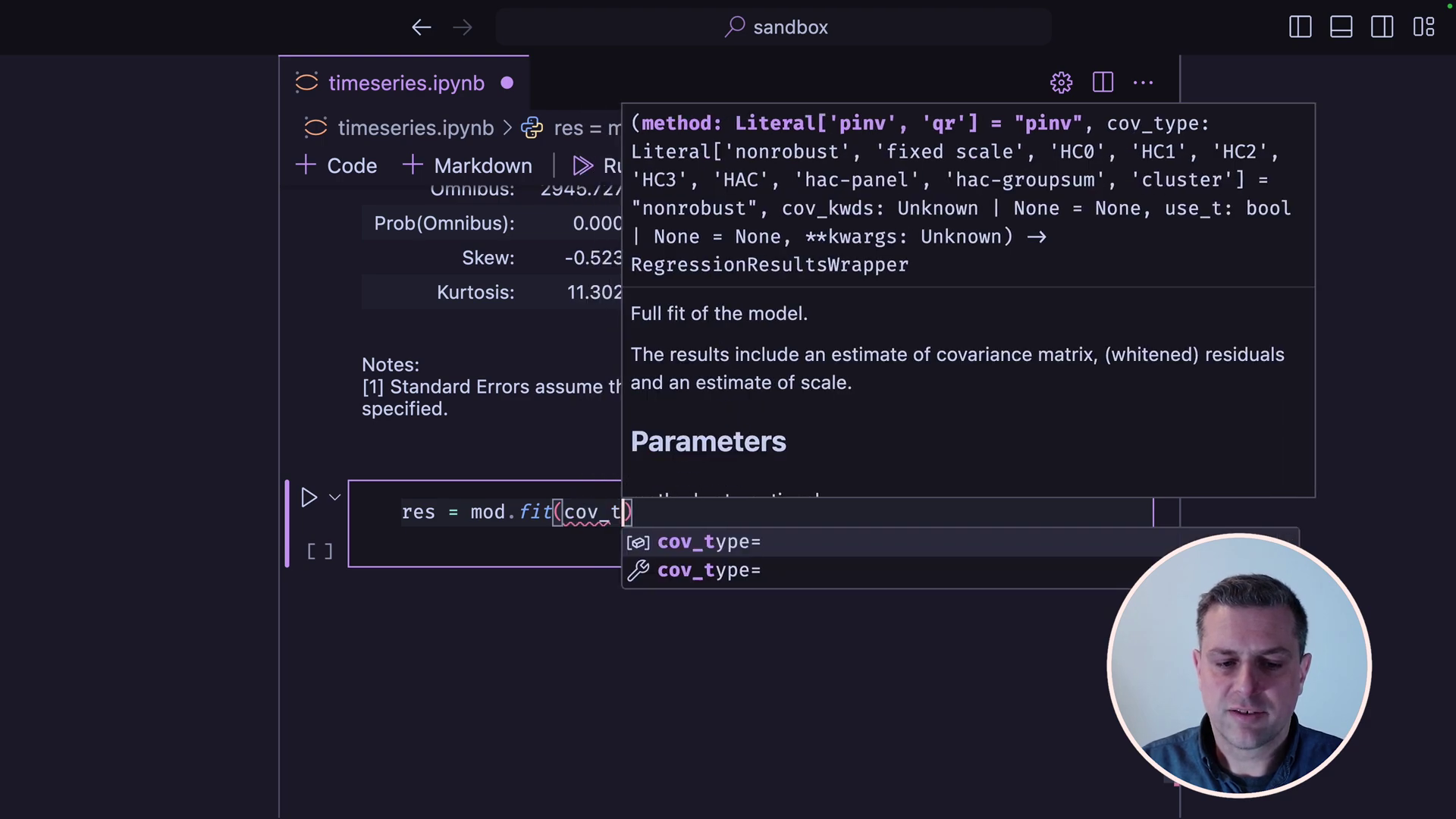
text(ype=")
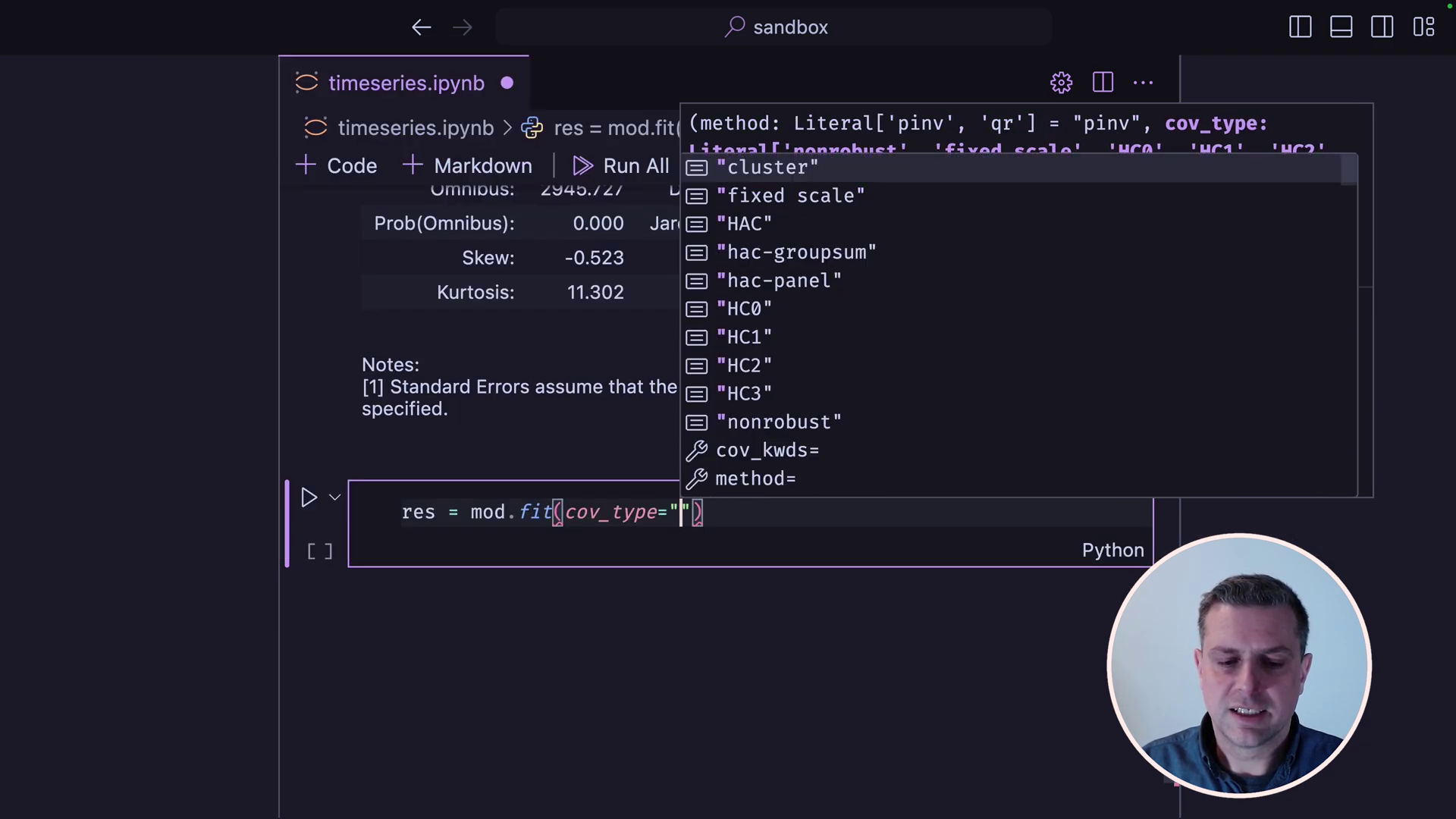
text(H)
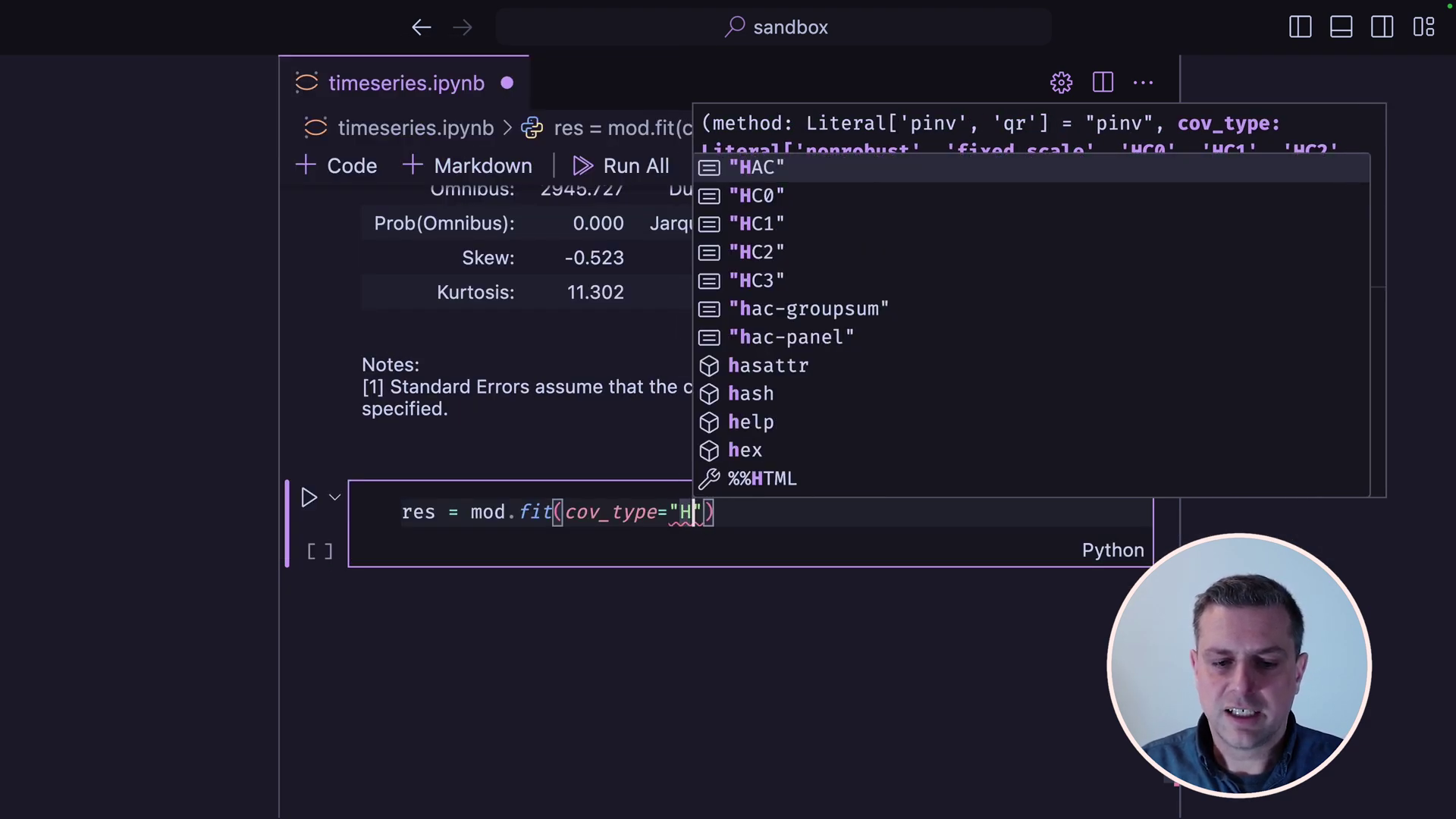
text(C)
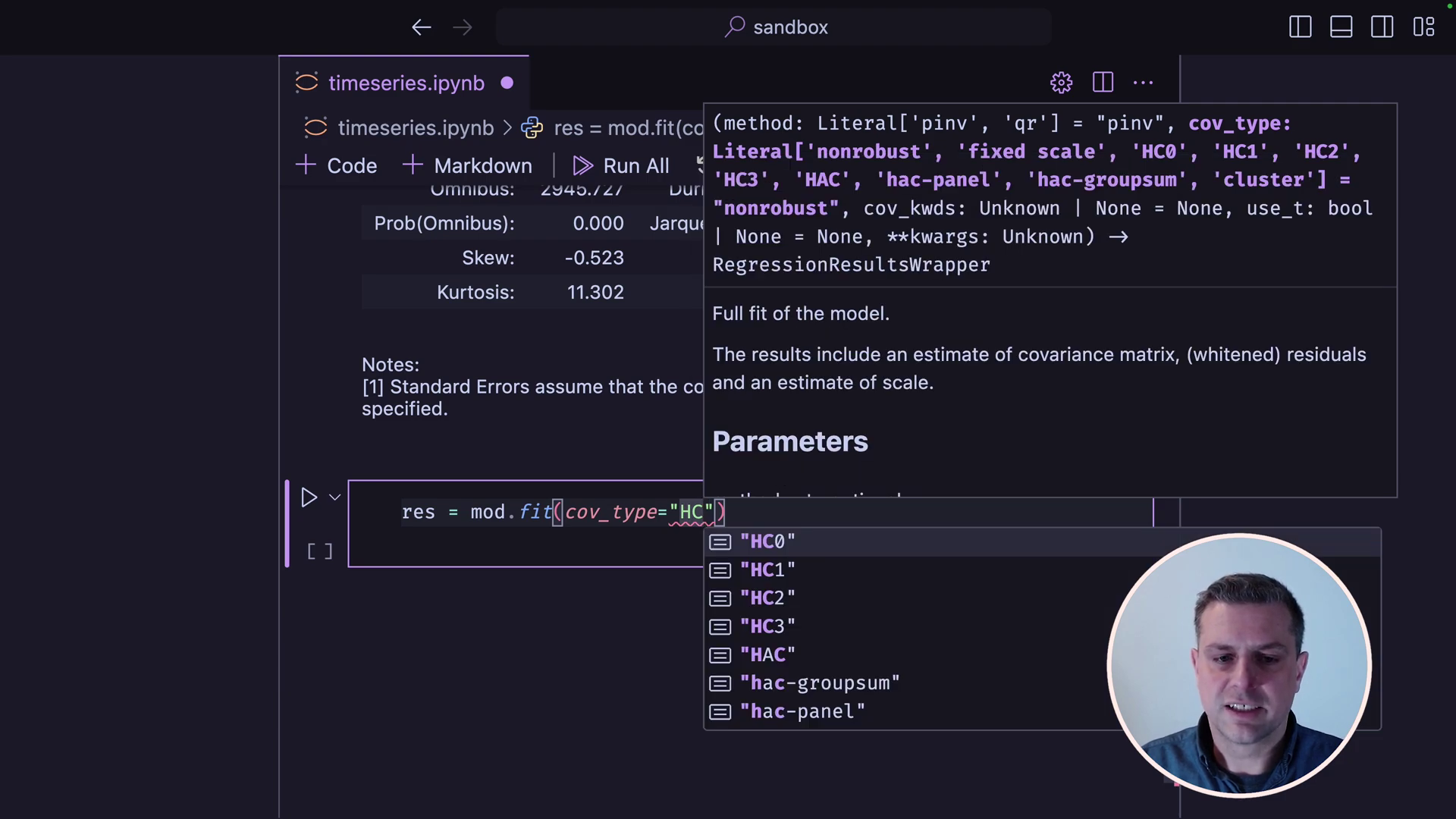
text(0)
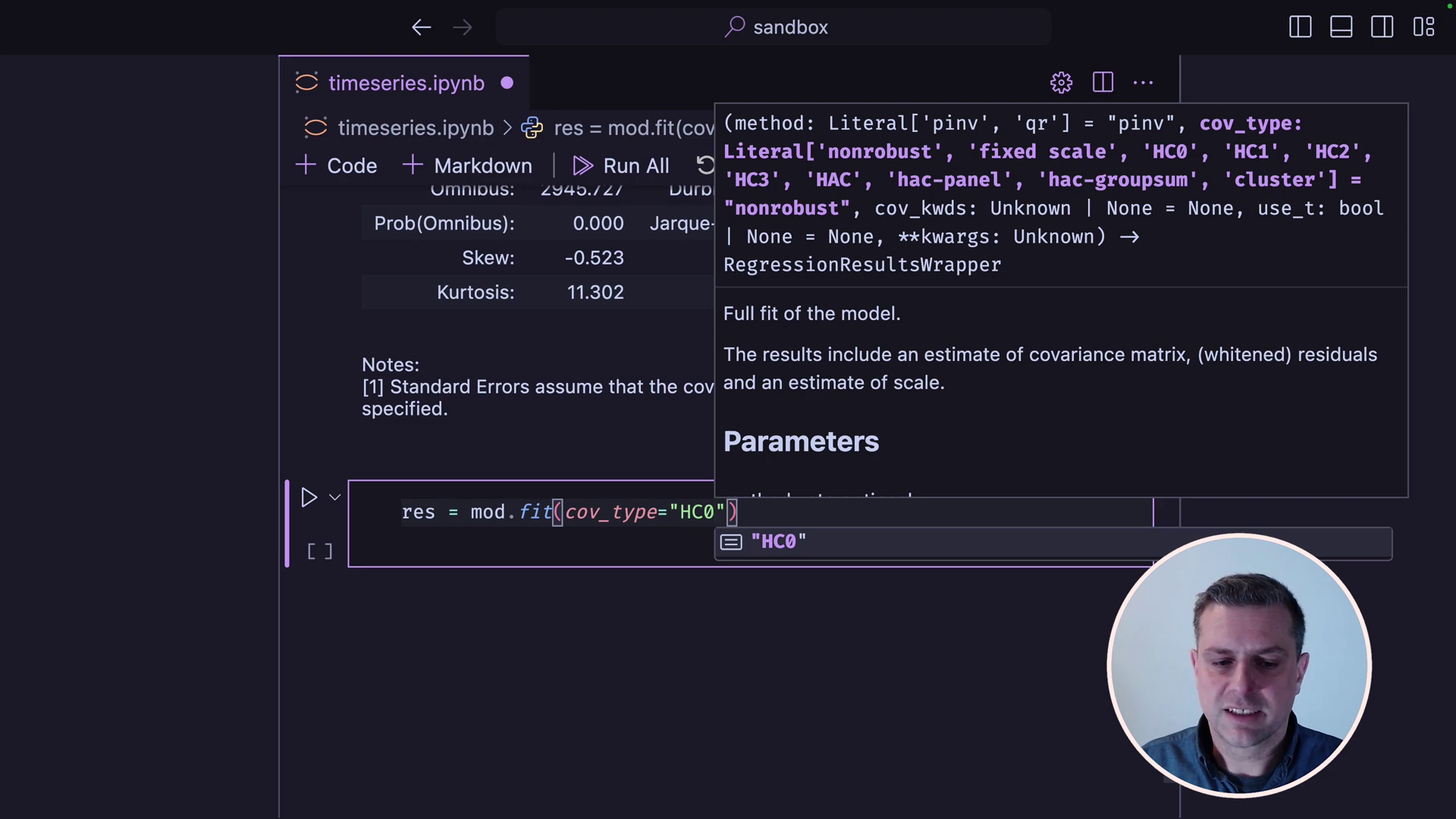
Step: Write res = mod.fit(cov_type="HC0") with res.summary() on the next line
key(Escape)
key(Return)
text(re)
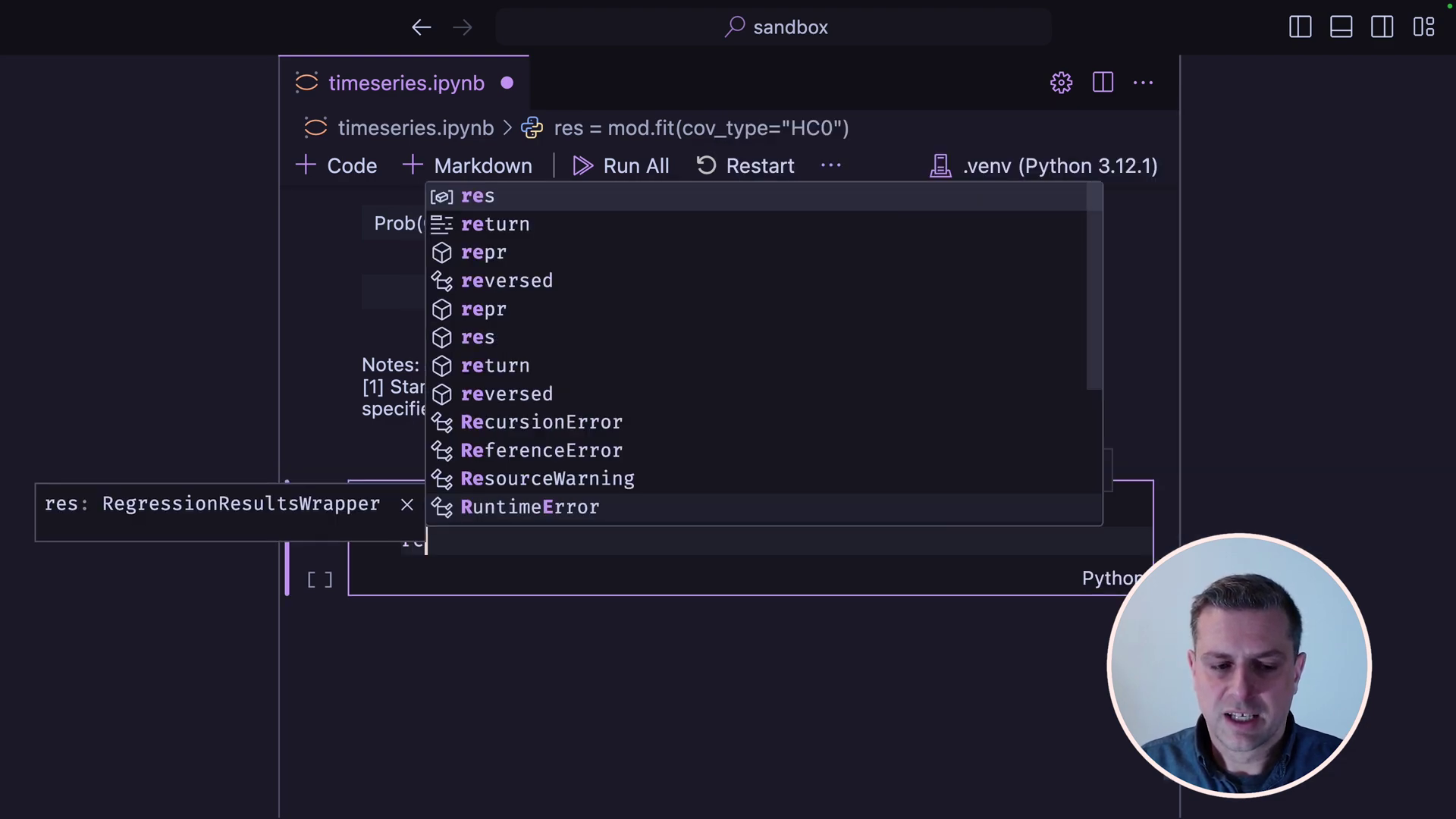
text(s)
key(Escape)
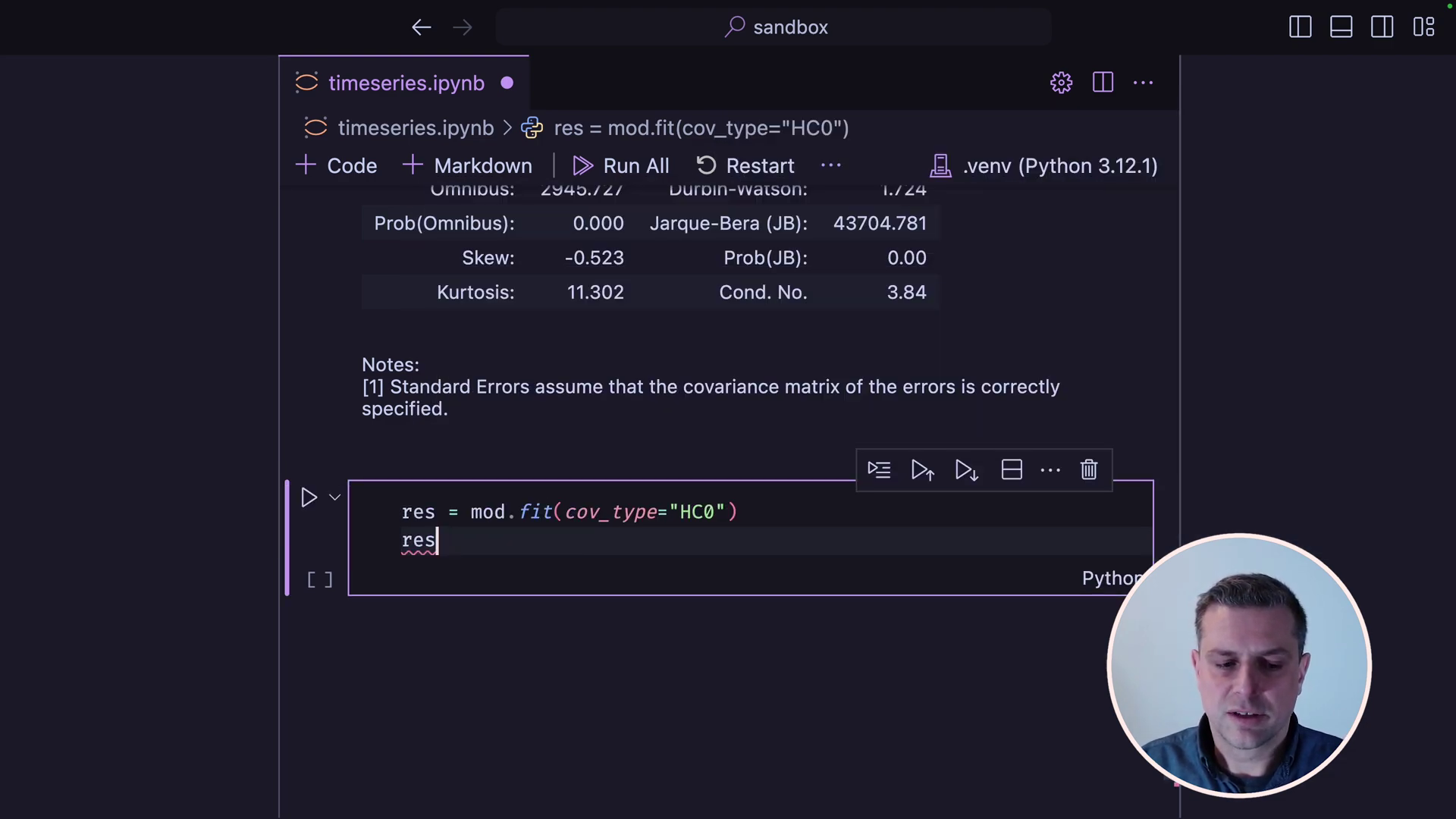
text(.summar)
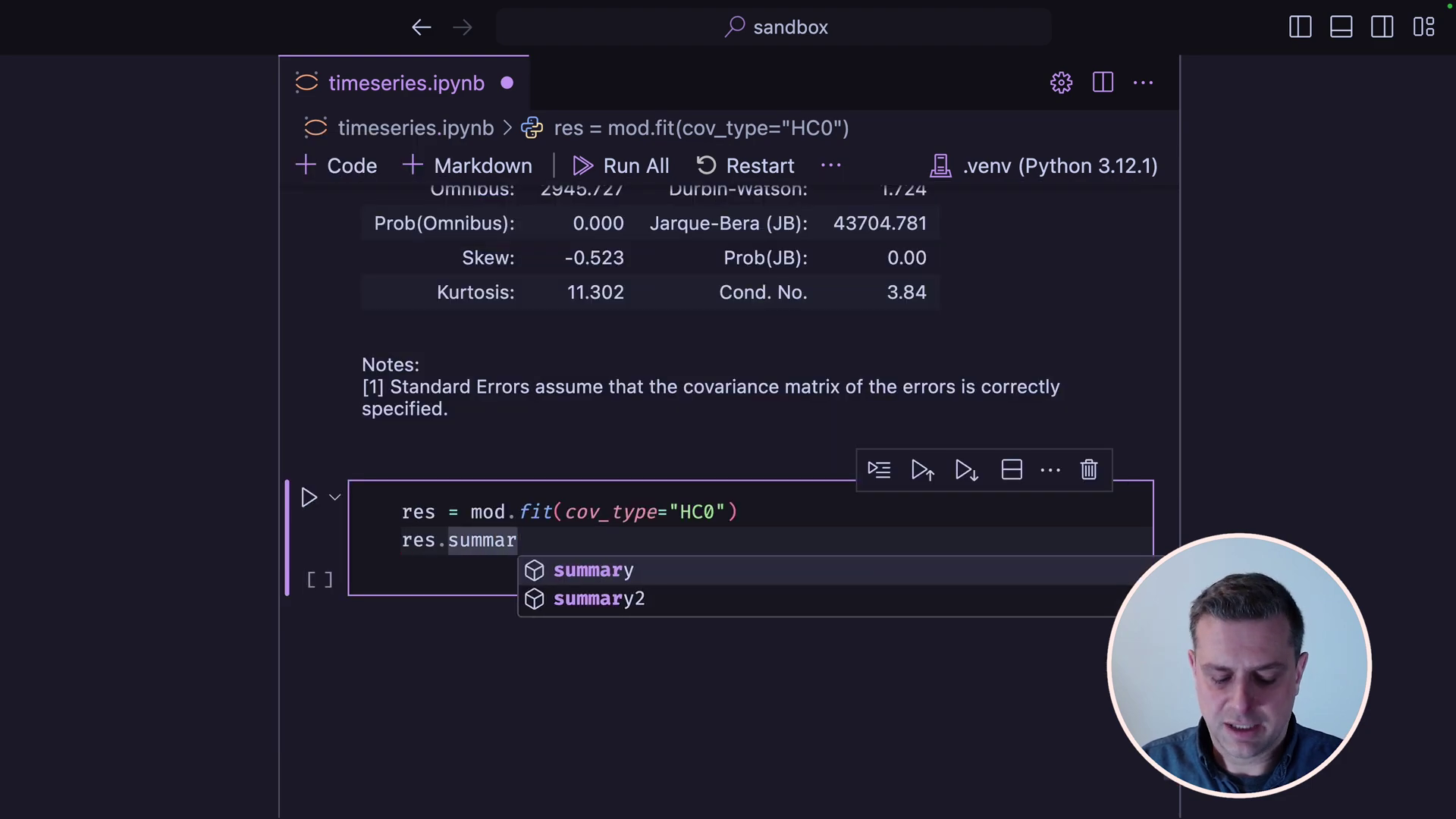
text(y())
key(shift+Return)
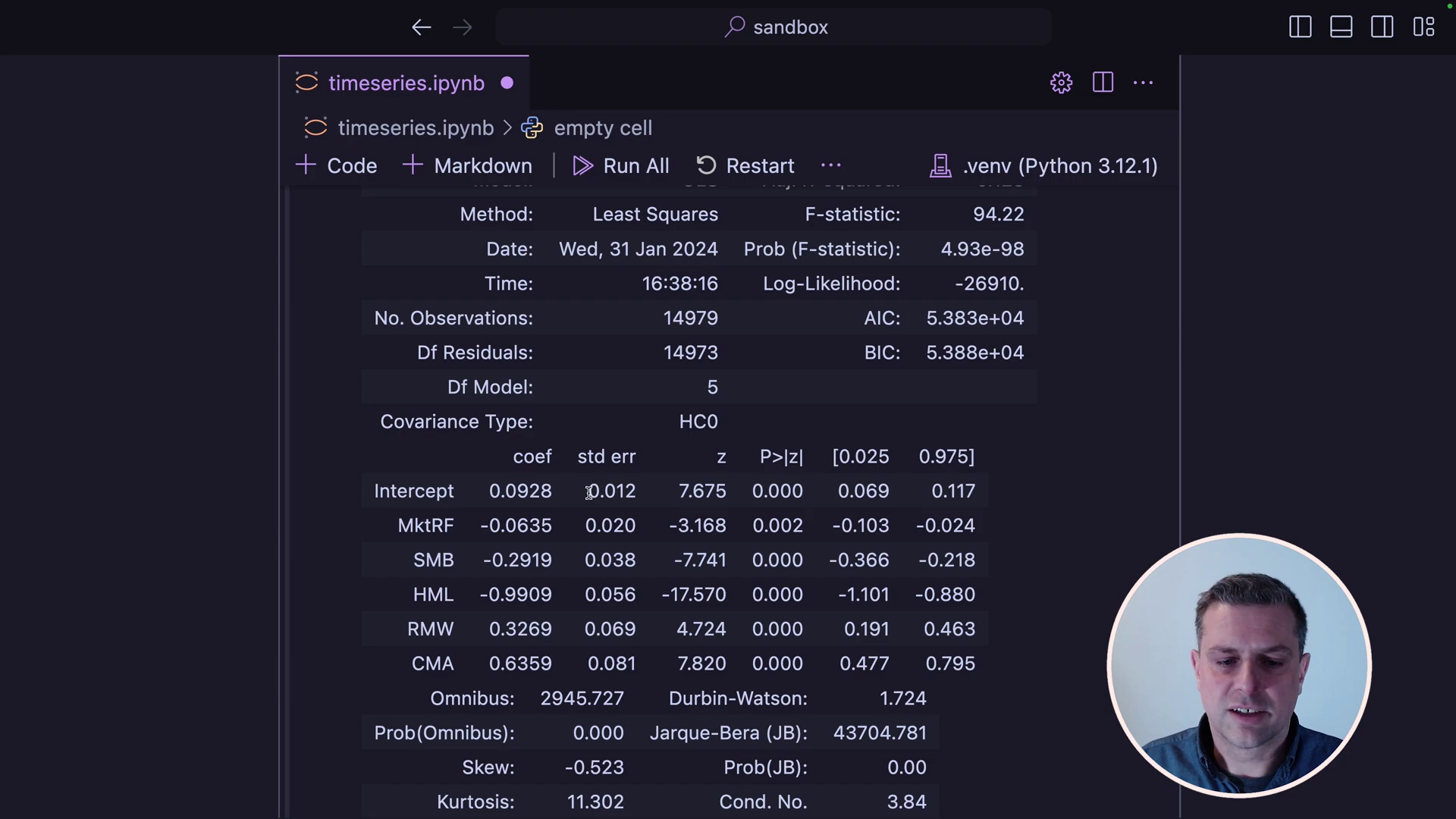
double_click(622, 490)
scroll(632, 563, up, 5)
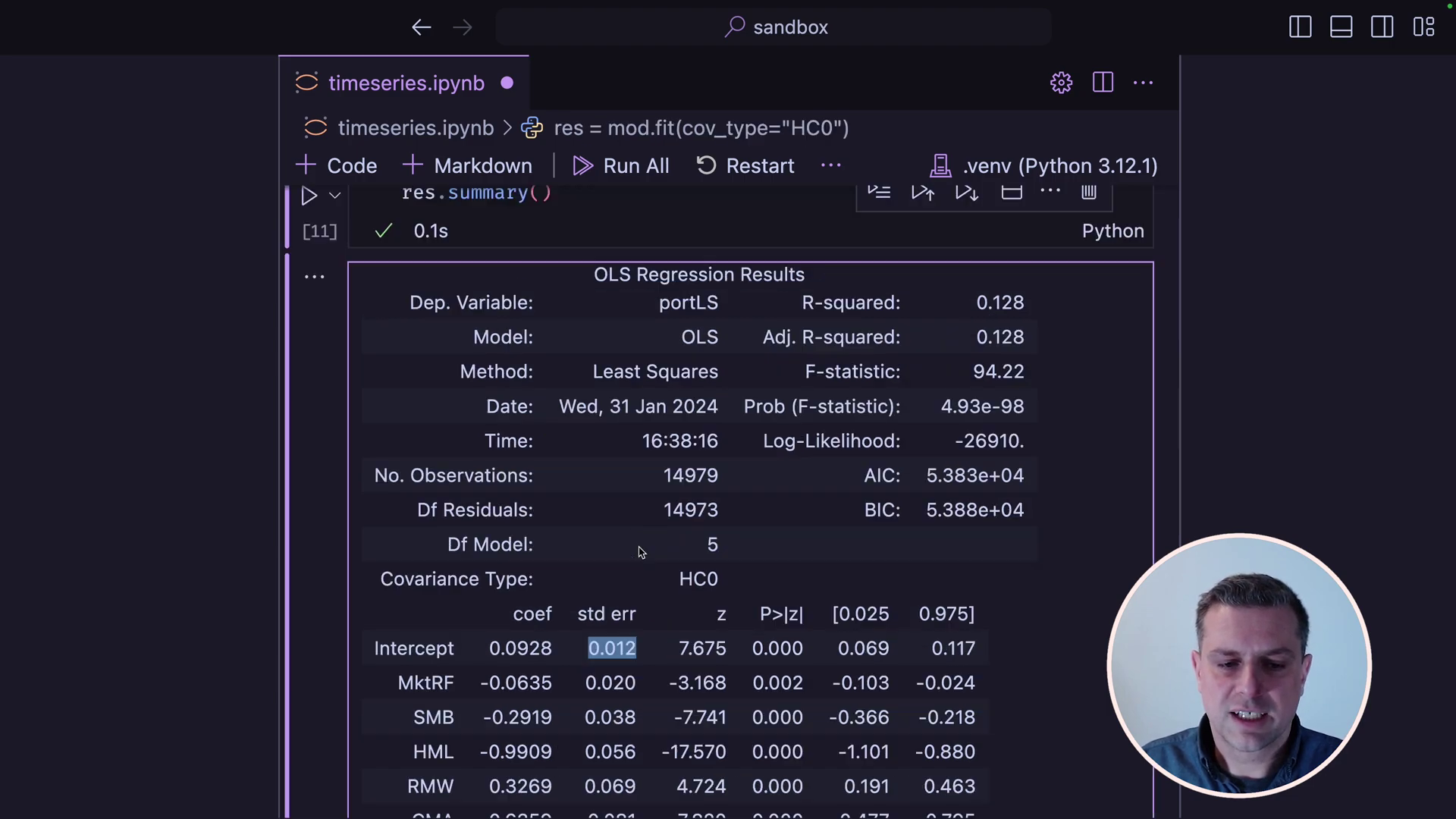
scroll(639, 551, up, 3)
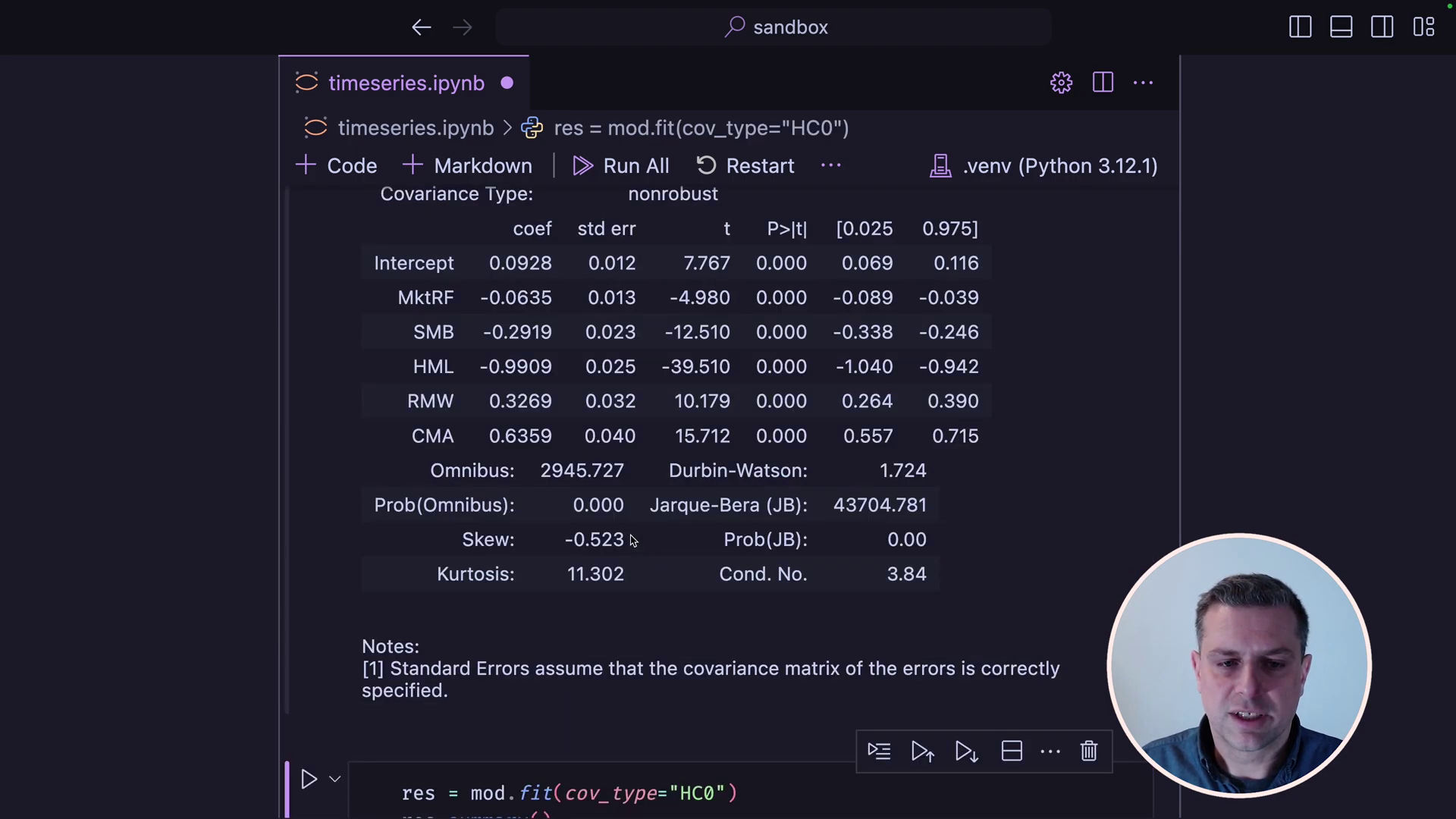
double_click(638, 302)
scroll(623, 447, down, 5)
scroll(623, 447, down, 5)
scroll(622, 448, down, 3)
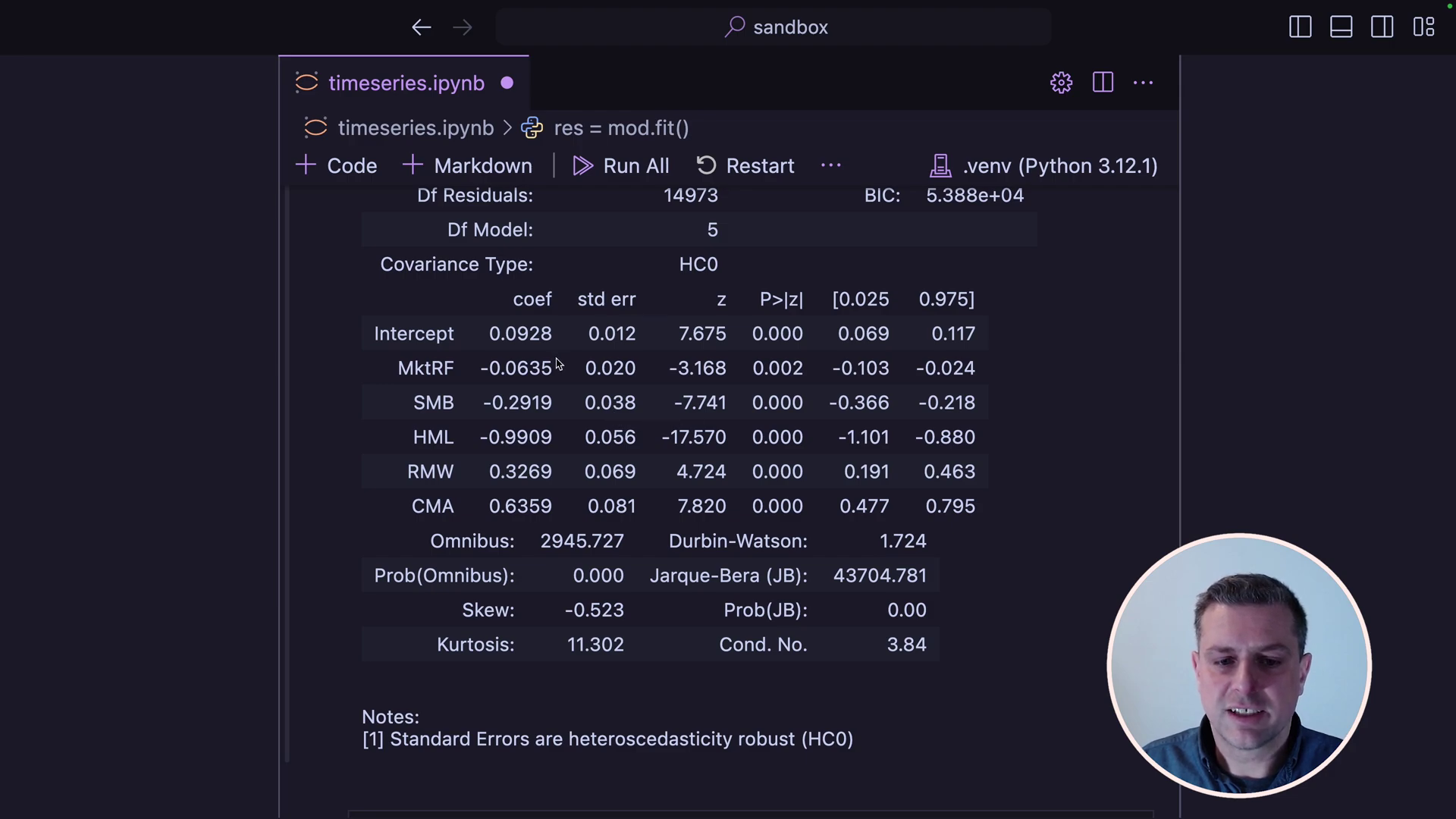
double_click(720, 300)
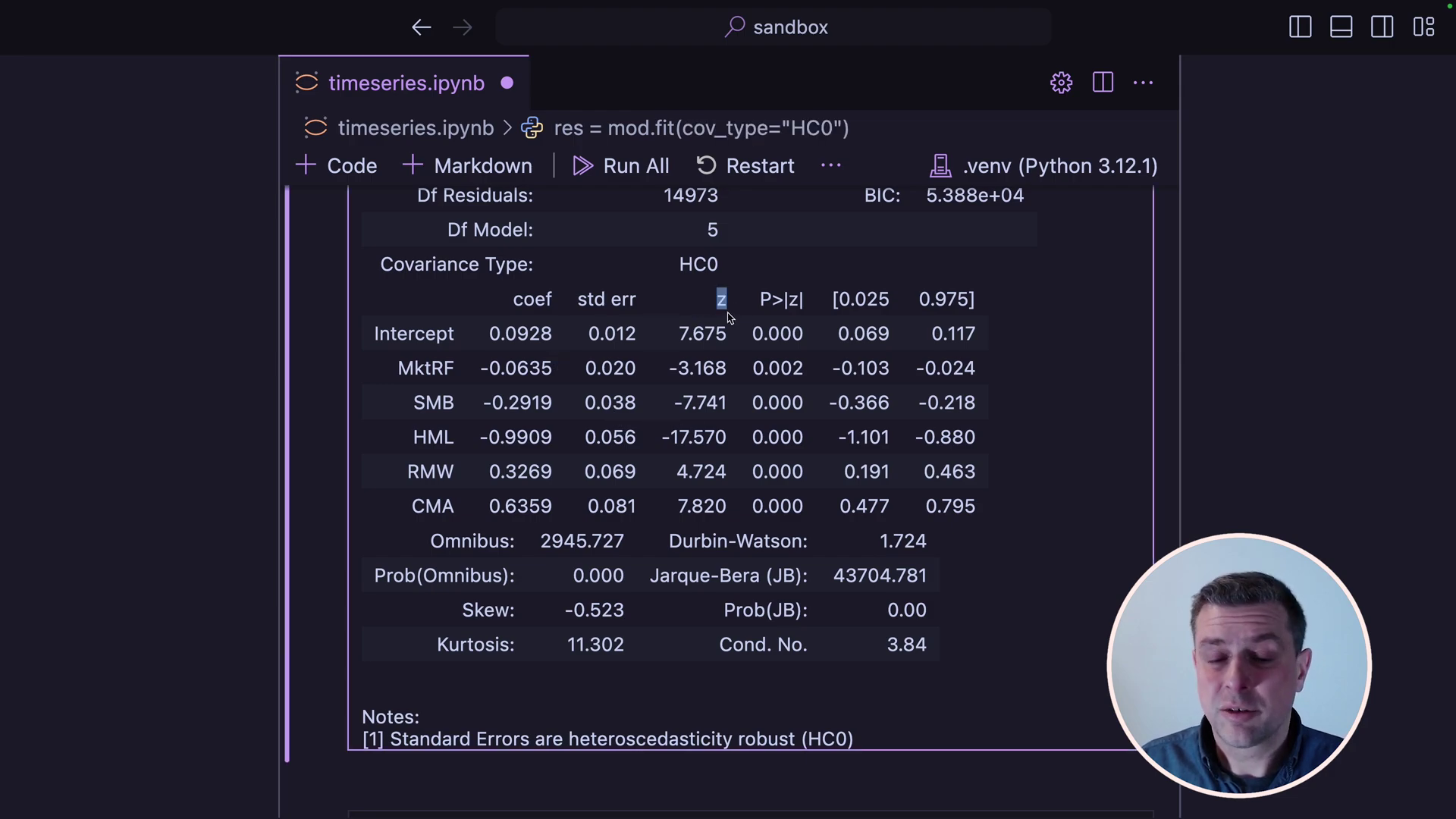
scroll(728, 318, down, 5)
scroll(729, 319, down, 5)
scroll(675, 682, down, 3)
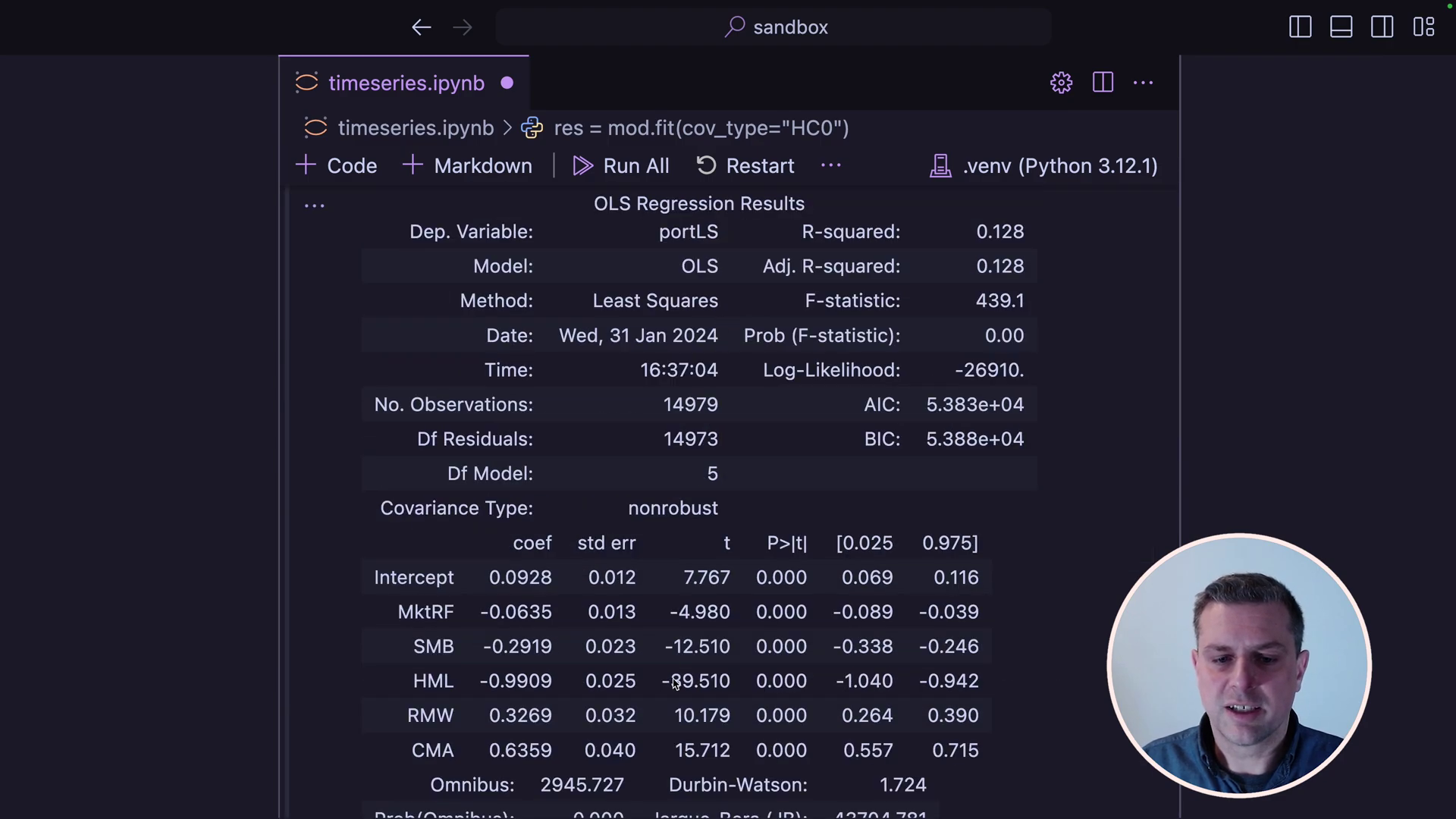
scroll(769, 598, up, 5)
scroll(546, 310, down, 3)
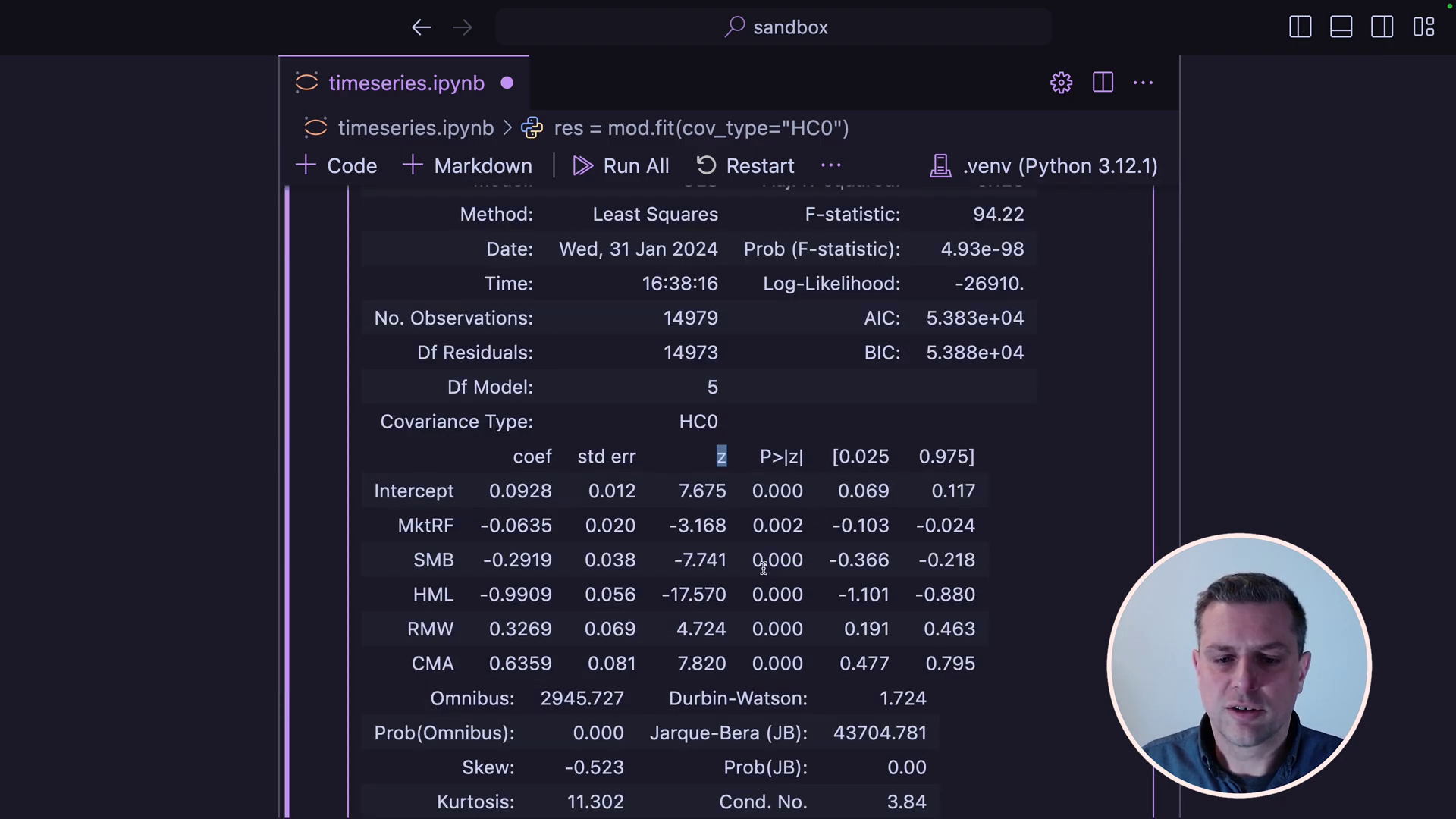
scroll(760, 567, down, 4)
scroll(709, 282, up, 3)
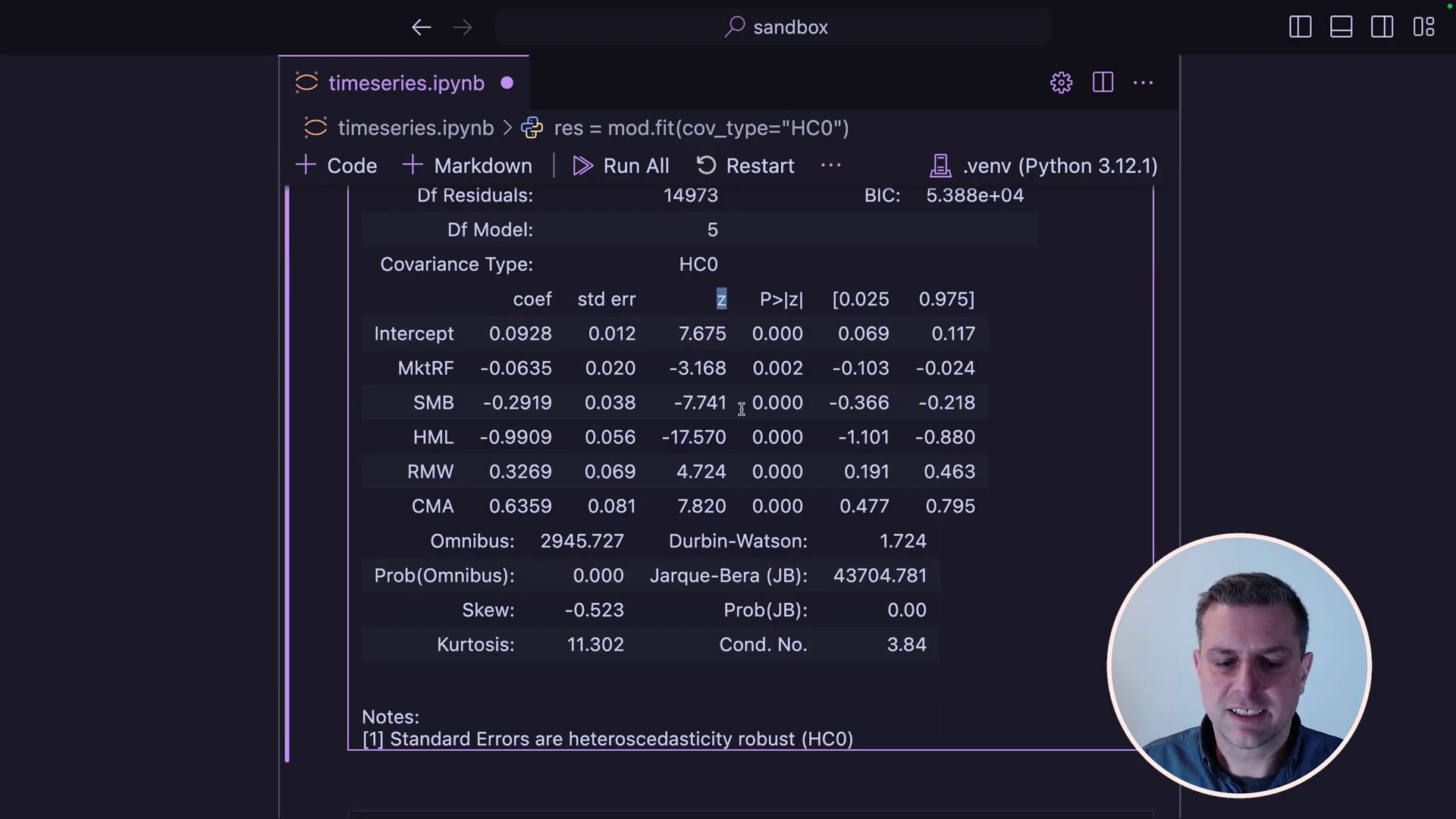
scroll(740, 410, down, 3)
click(470, 524)
scroll(471, 519, up, 3)
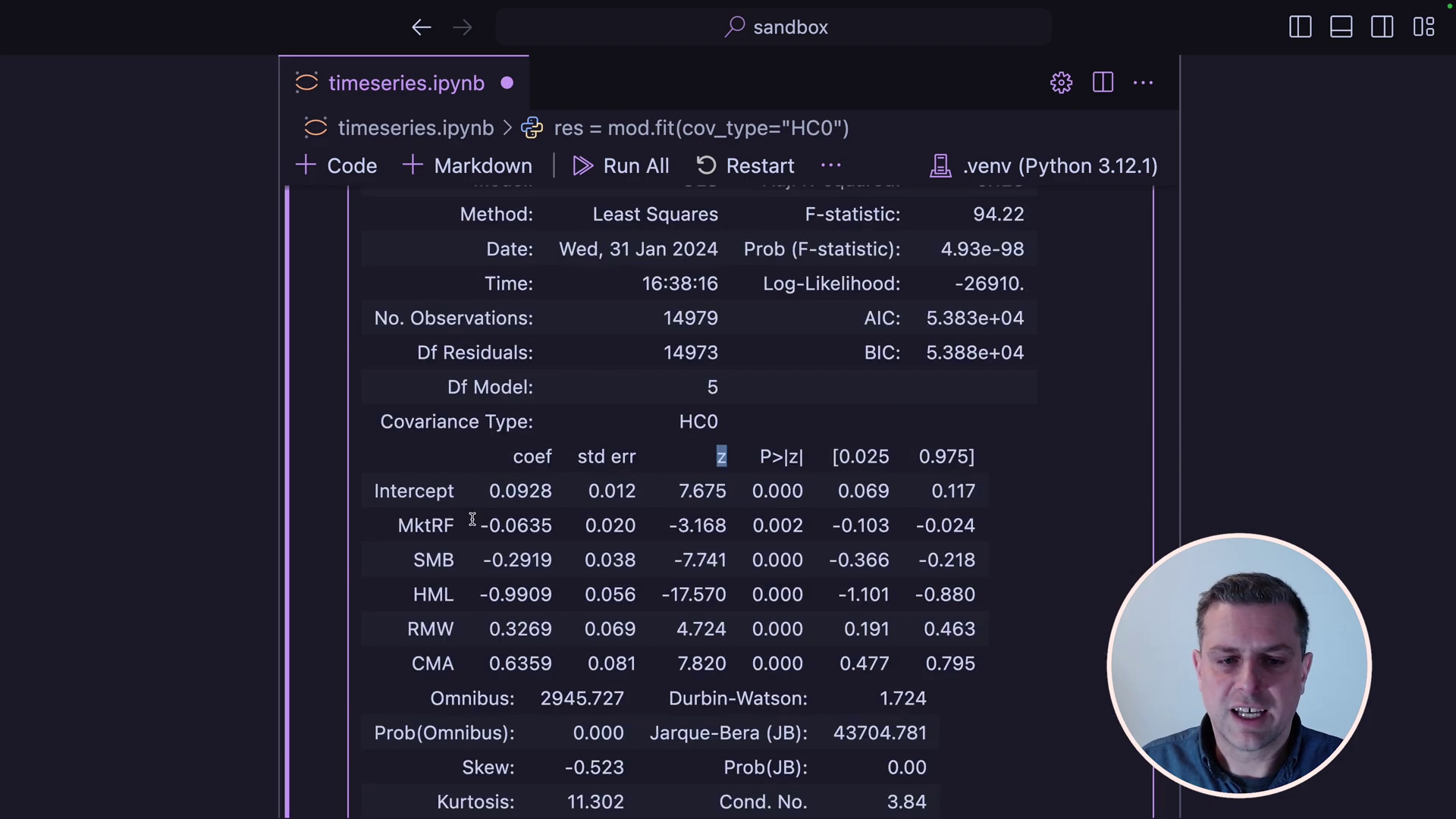
scroll(472, 519, up, 3)
Step: Rerun the HC0 fit with use_t=True and compare intercept t-values 7.675 and 7.767
click(729, 322)
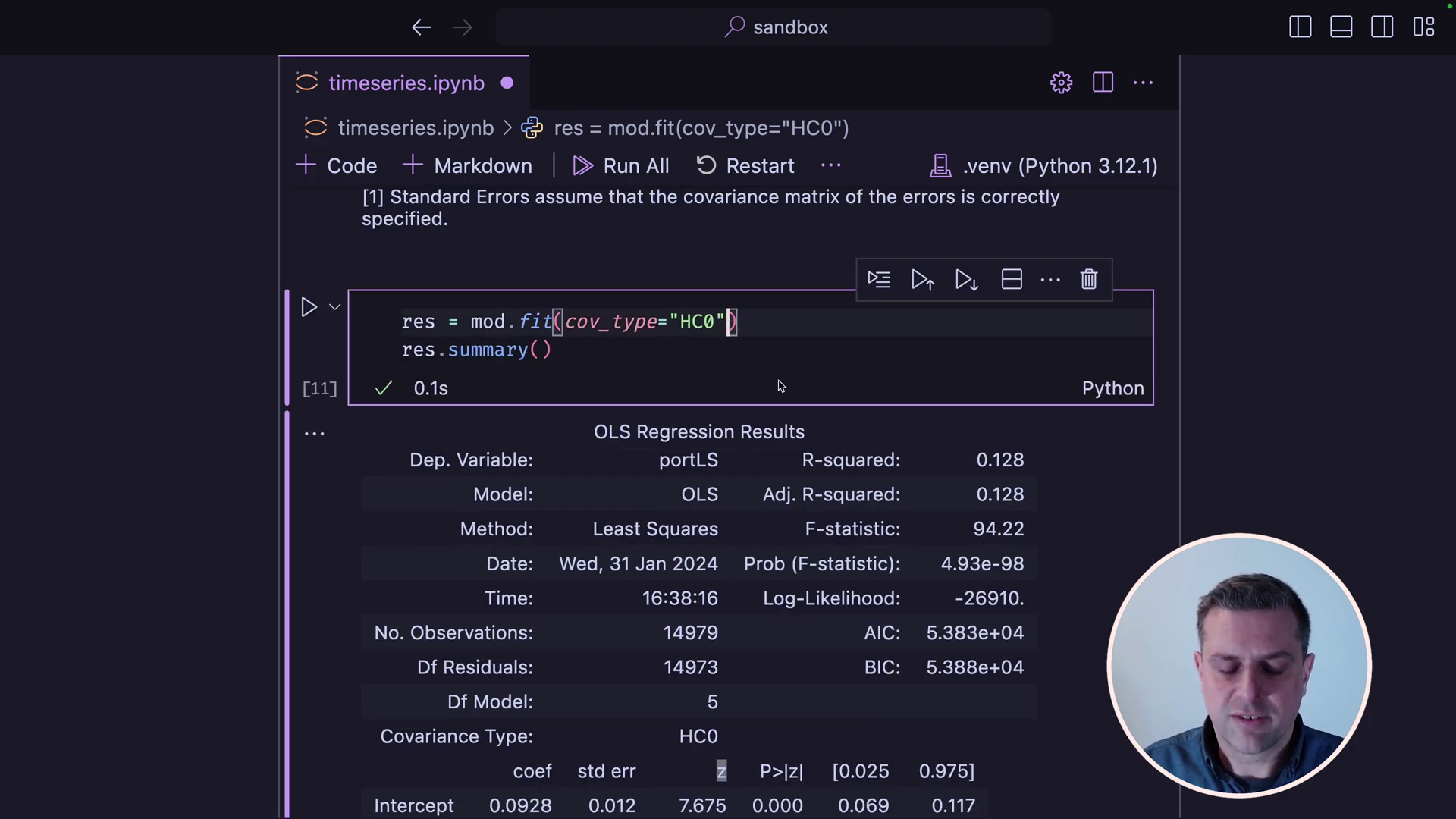
text(, user_)
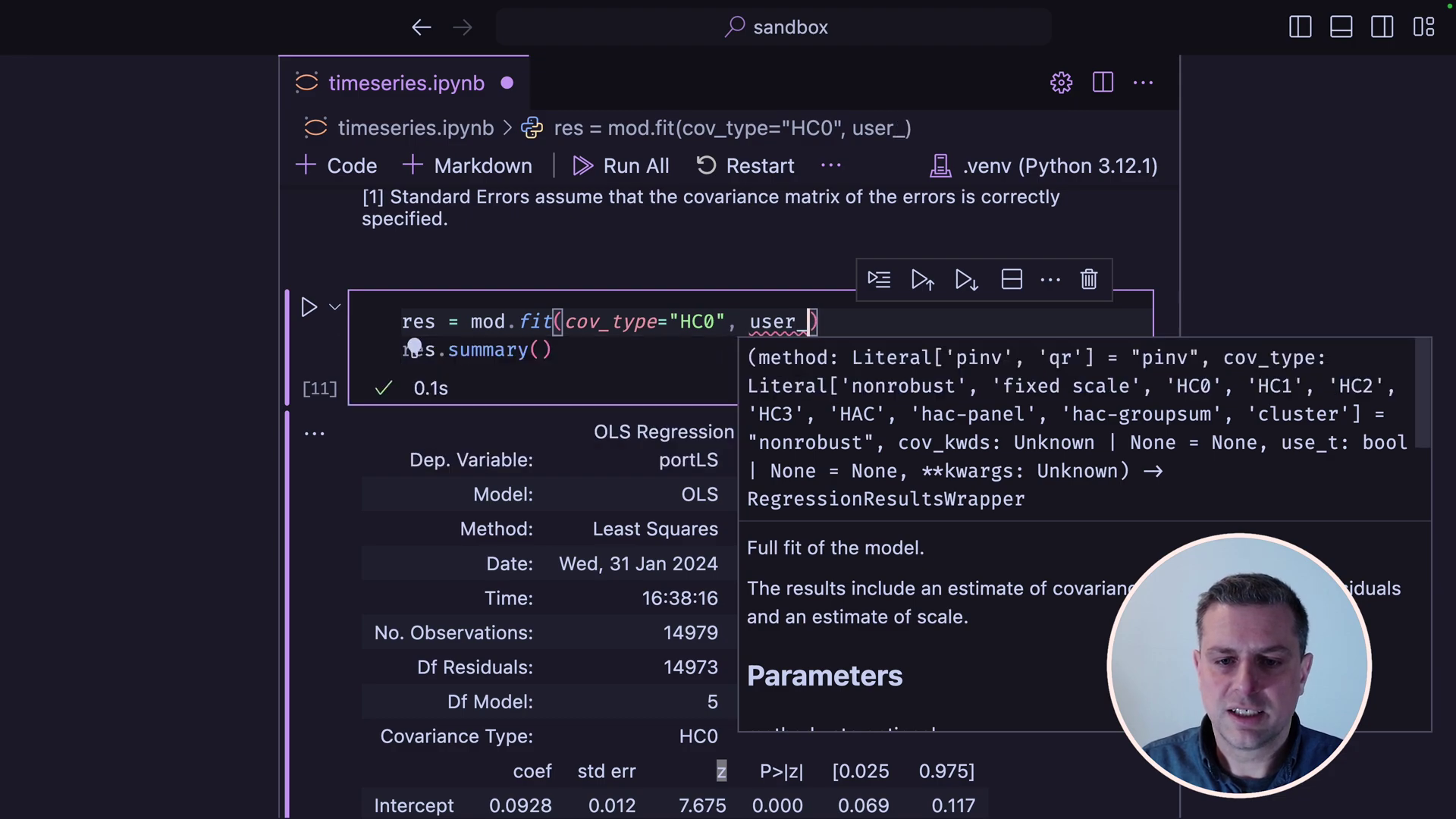
key(BackSpace)
key(BackSpace)
text(_t=)
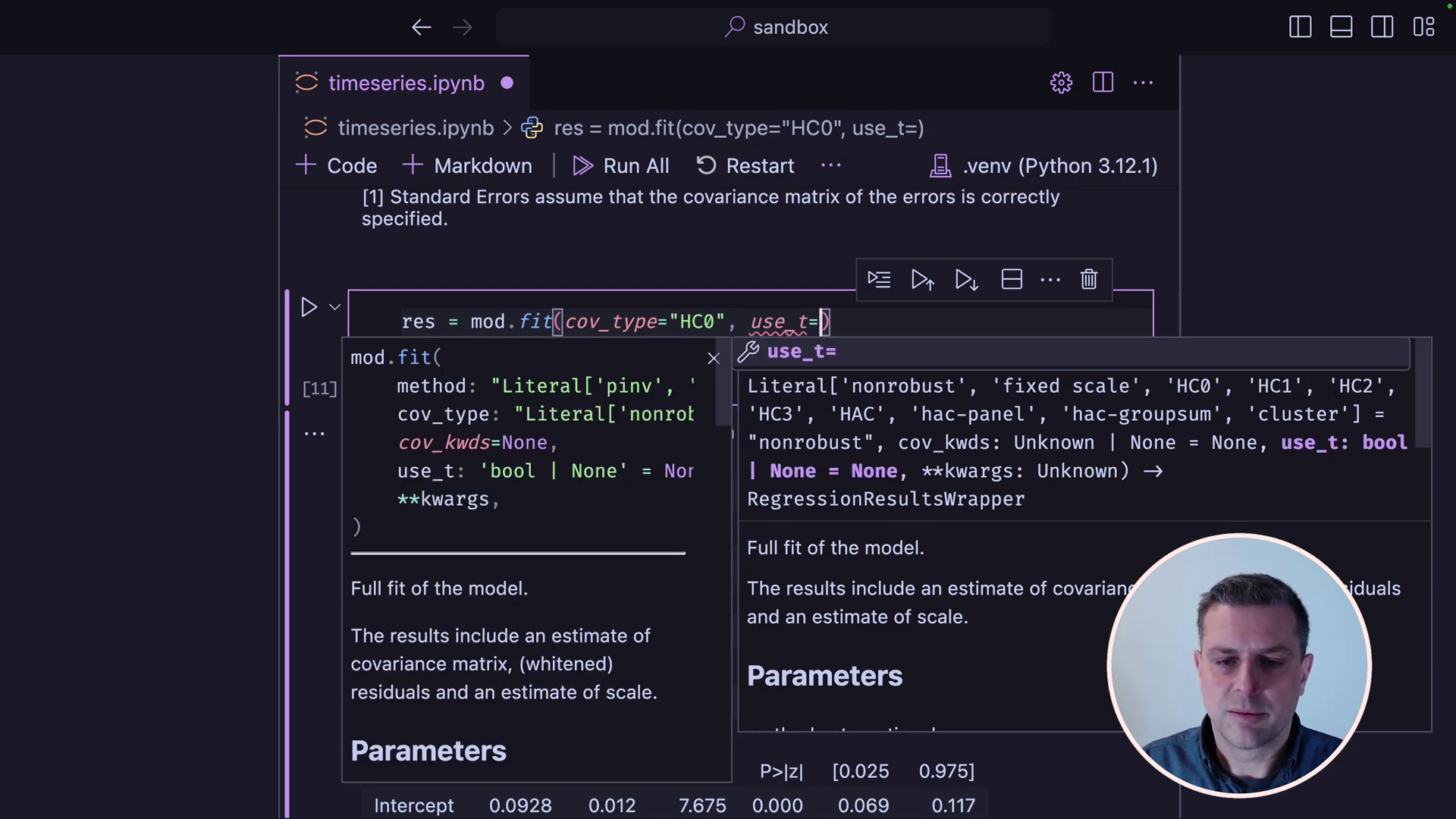
text(True)
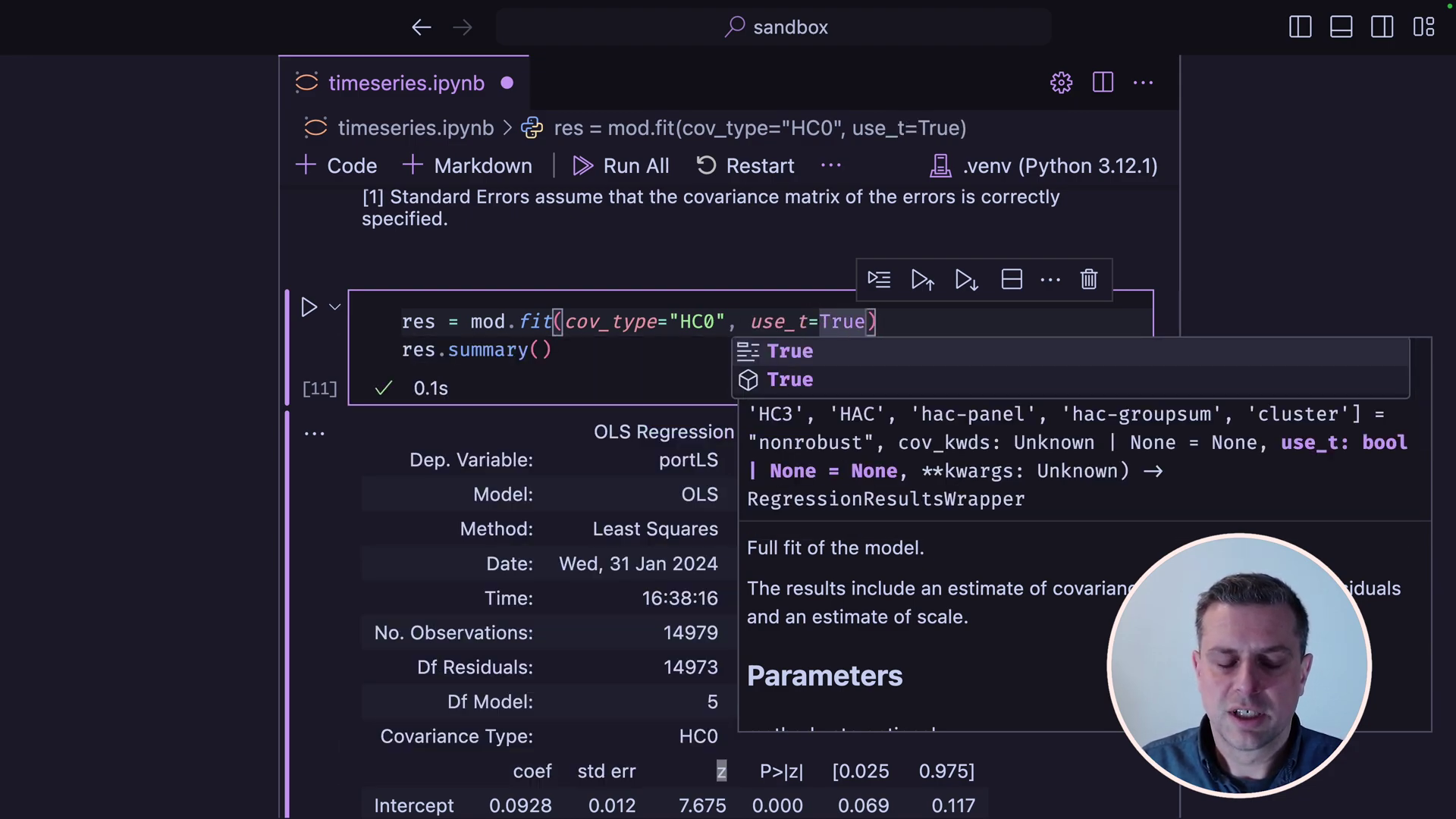
key(shift+Return)
scroll(781, 388, up, 6)
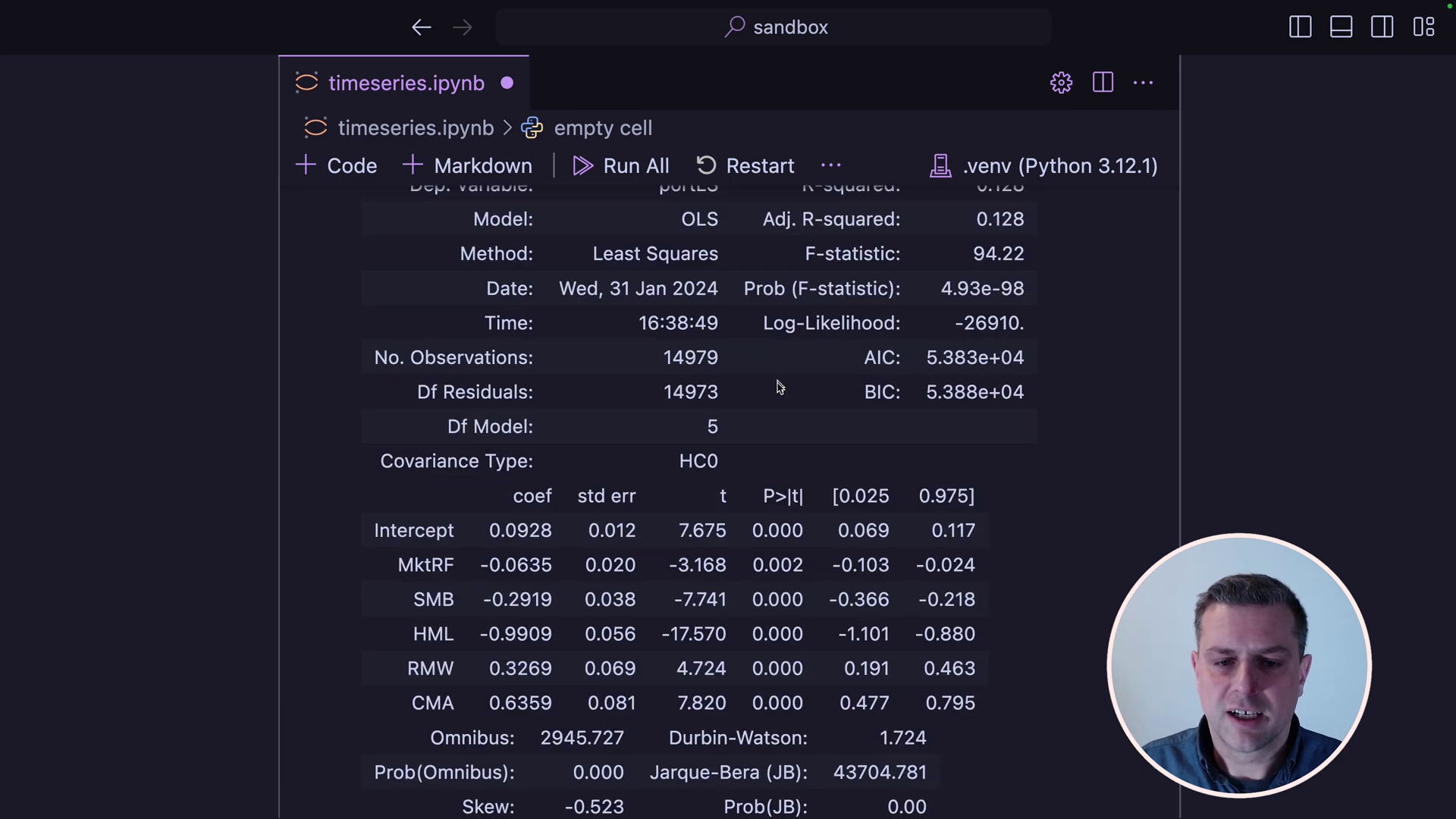
double_click(701, 530)
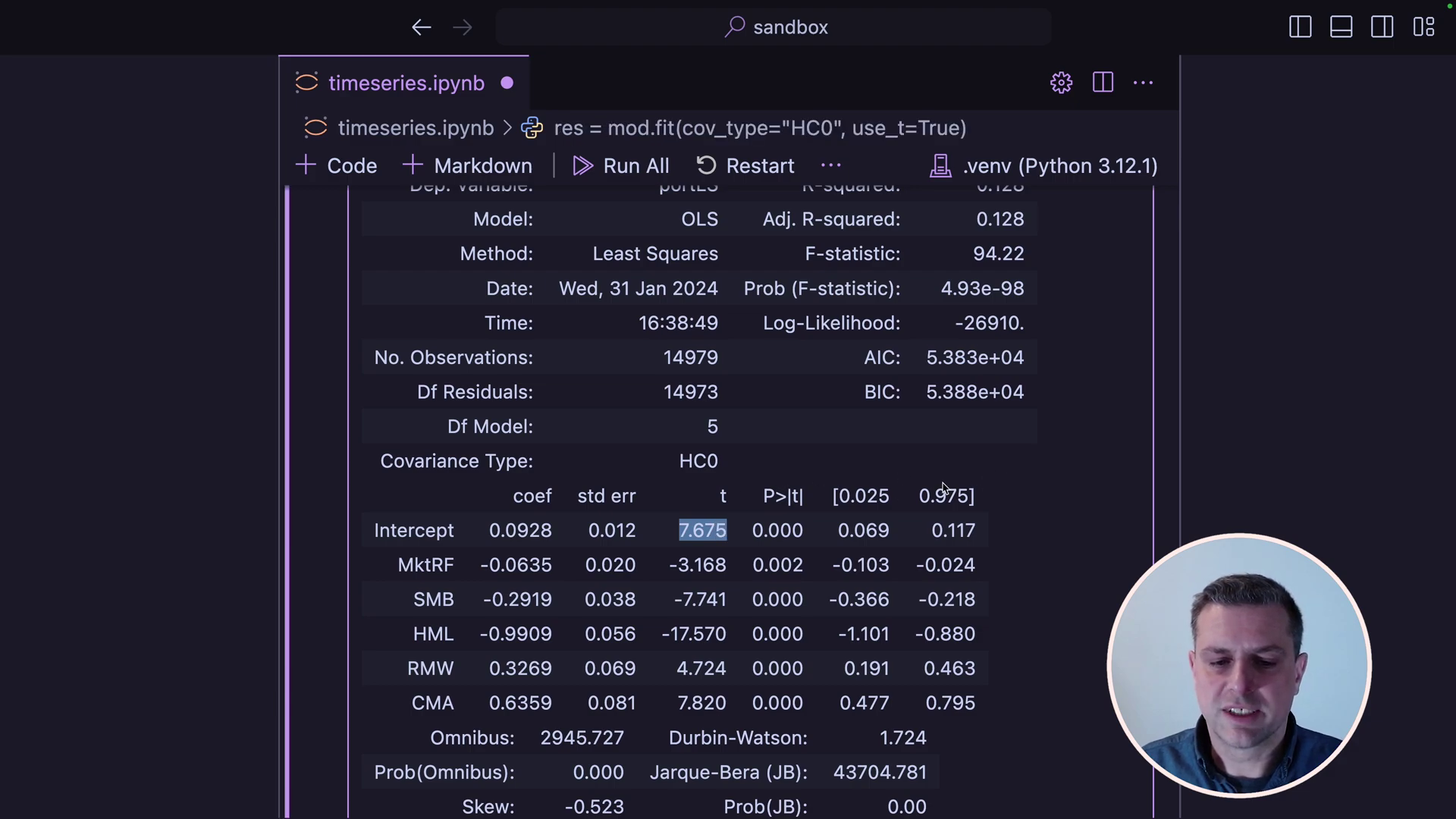
scroll(750, 489, up, 5)
scroll(749, 484, up, 5)
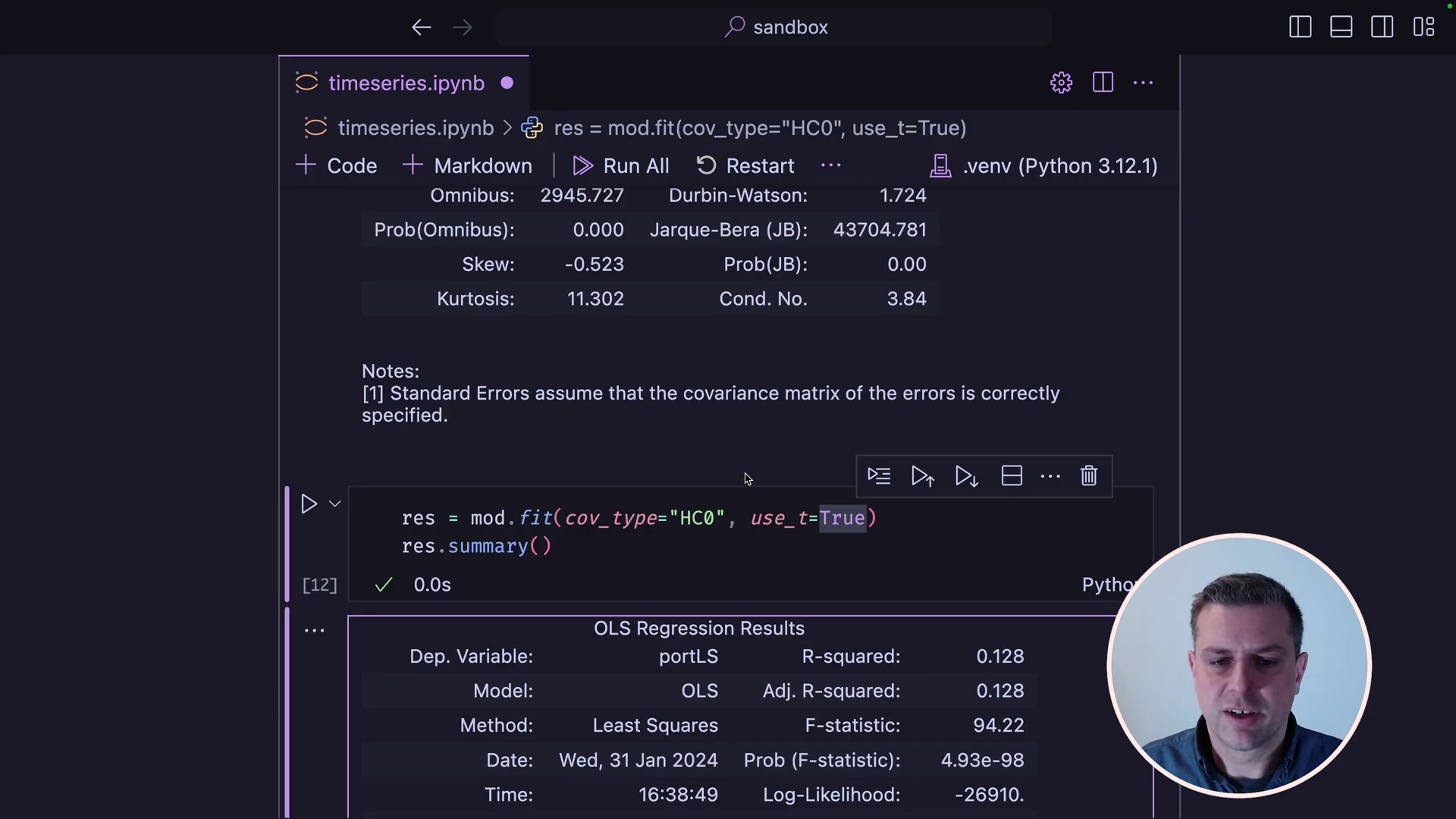
scroll(748, 477, down, 3)
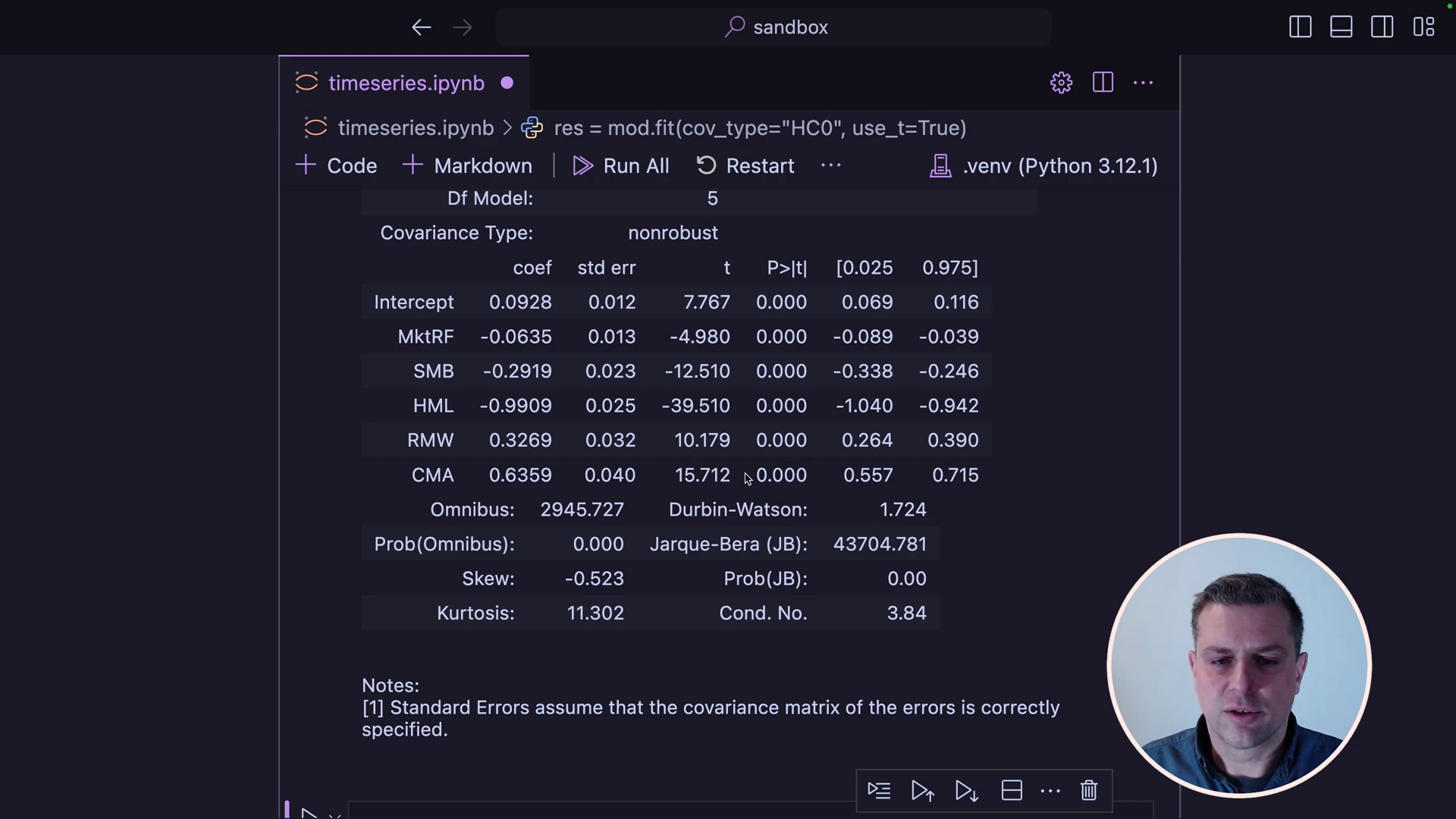
double_click(706, 301)
click(738, 305)
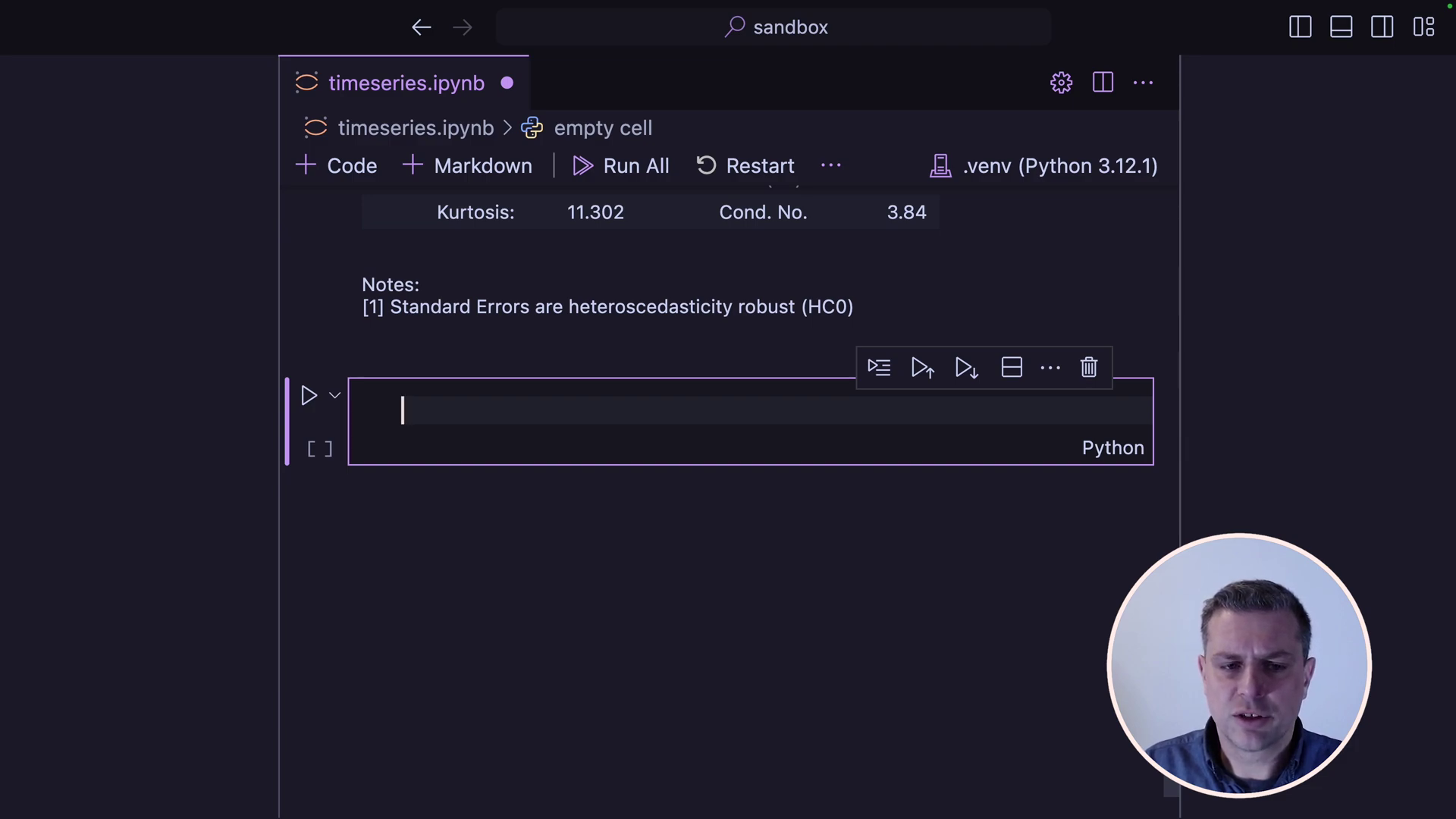
text(res = )
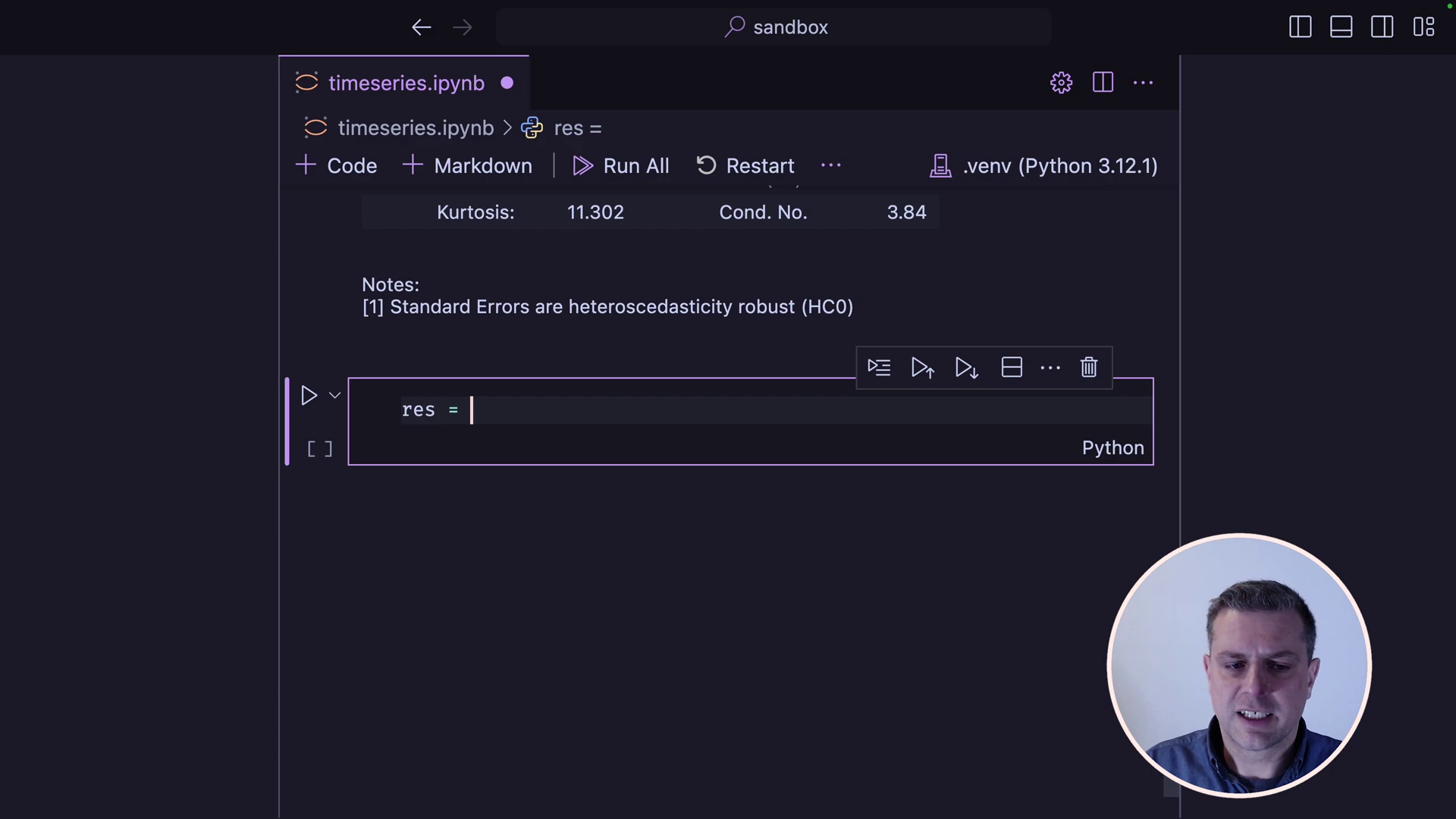
text(mod.fit)
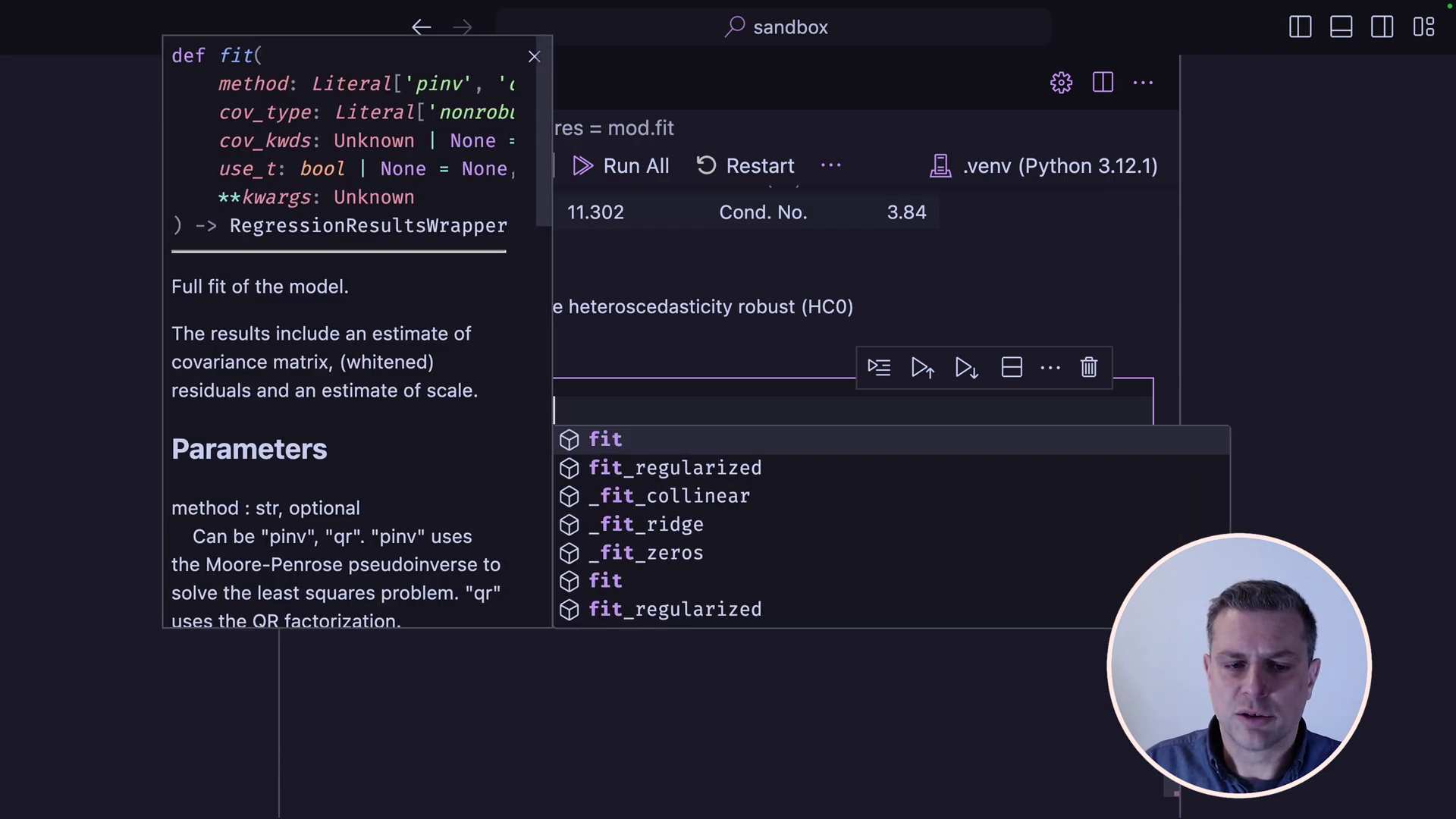
text(()
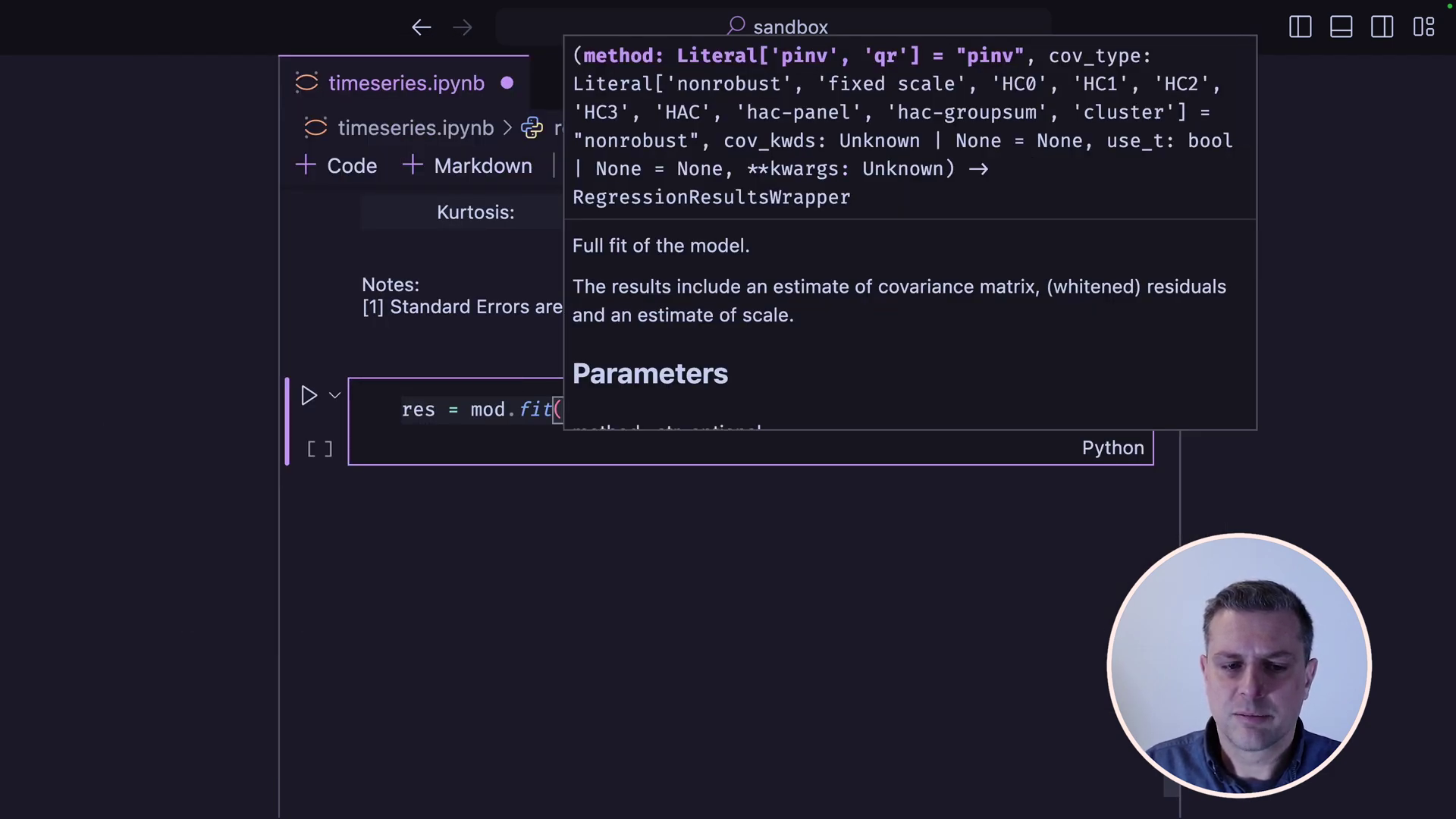
Step: Move the fit arguments onto separate lines and begin cov_kwds={} after cov_type="HAC"
key(Return)
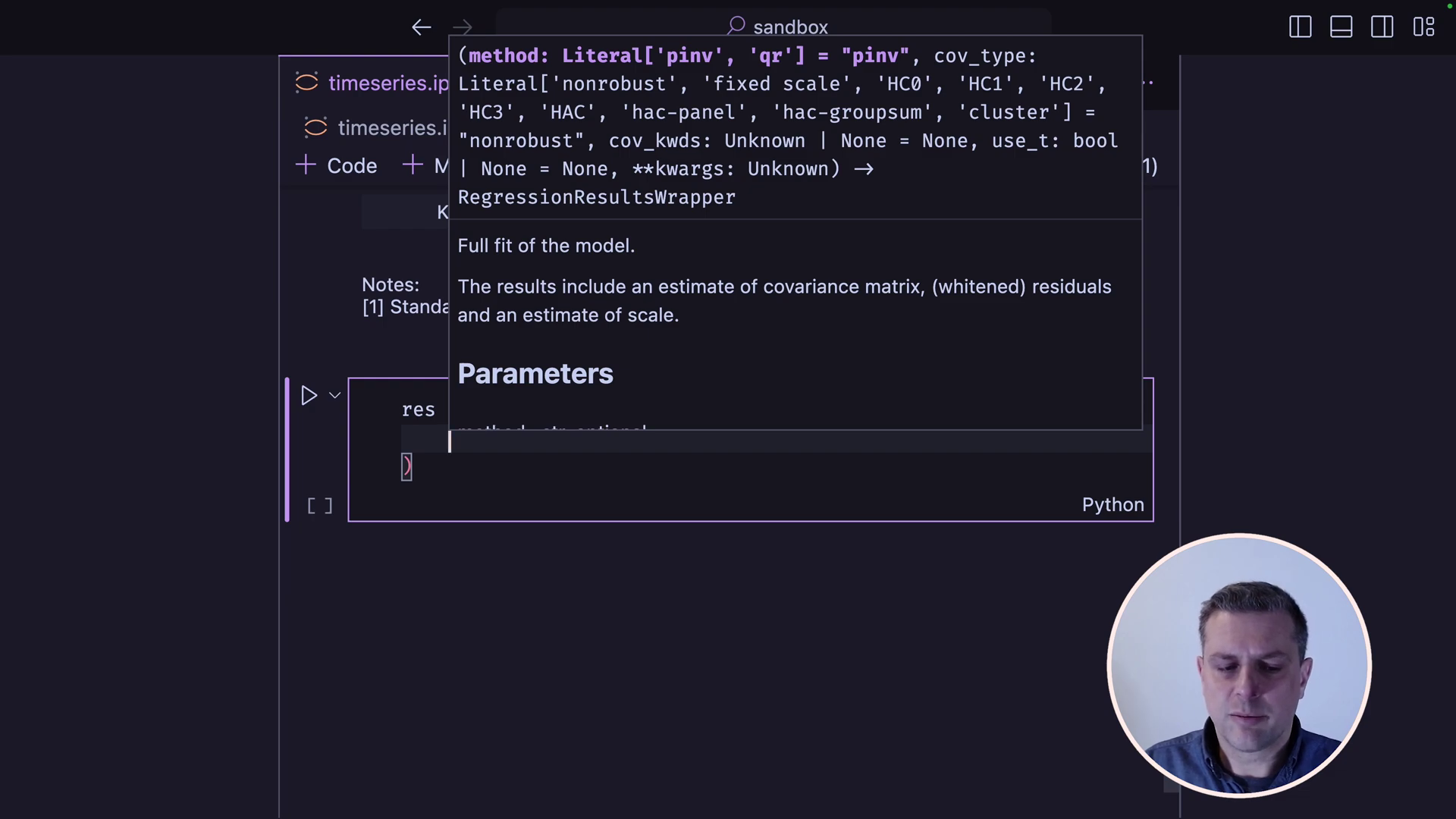
text(cov_)
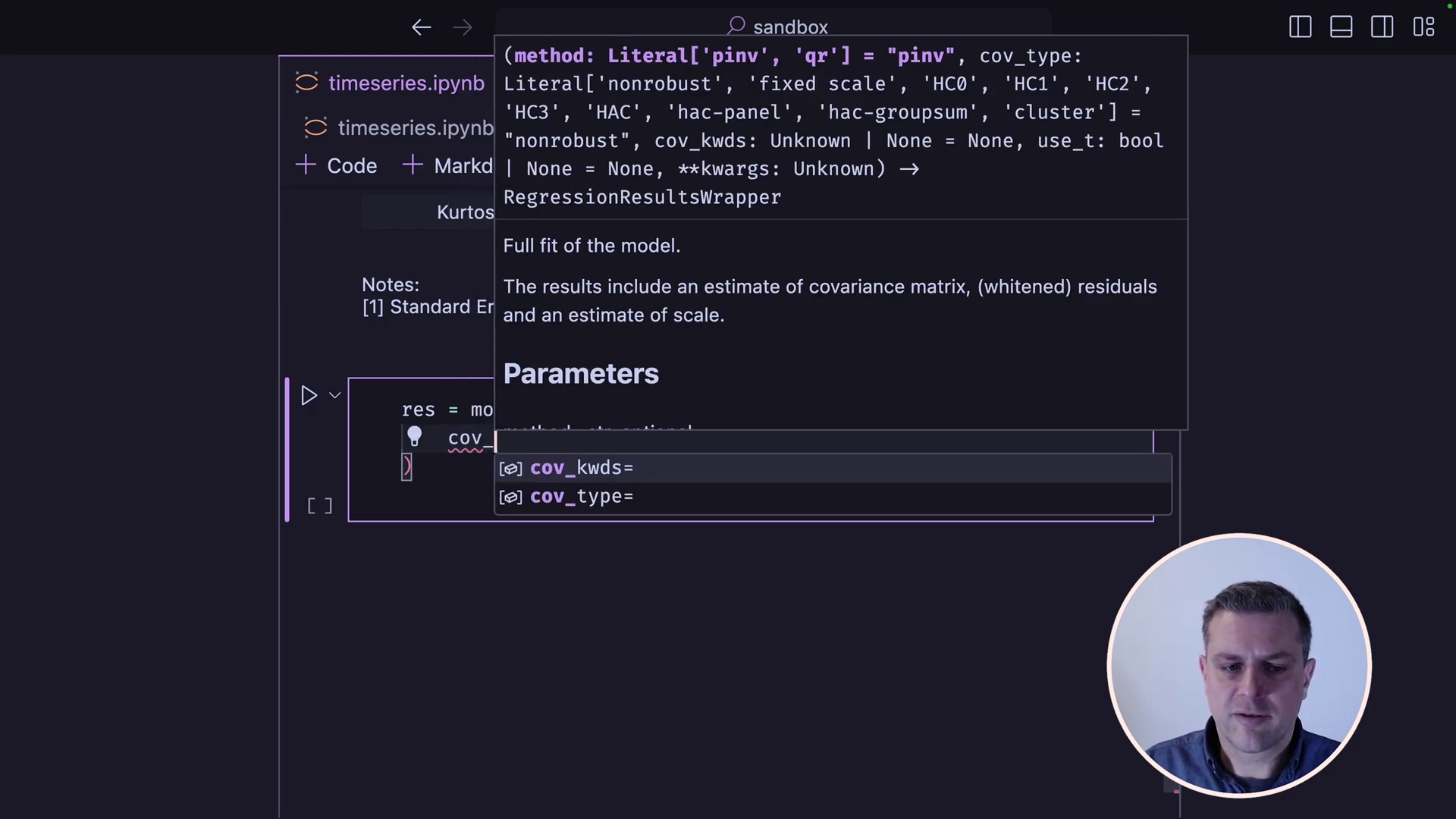
text(typ)
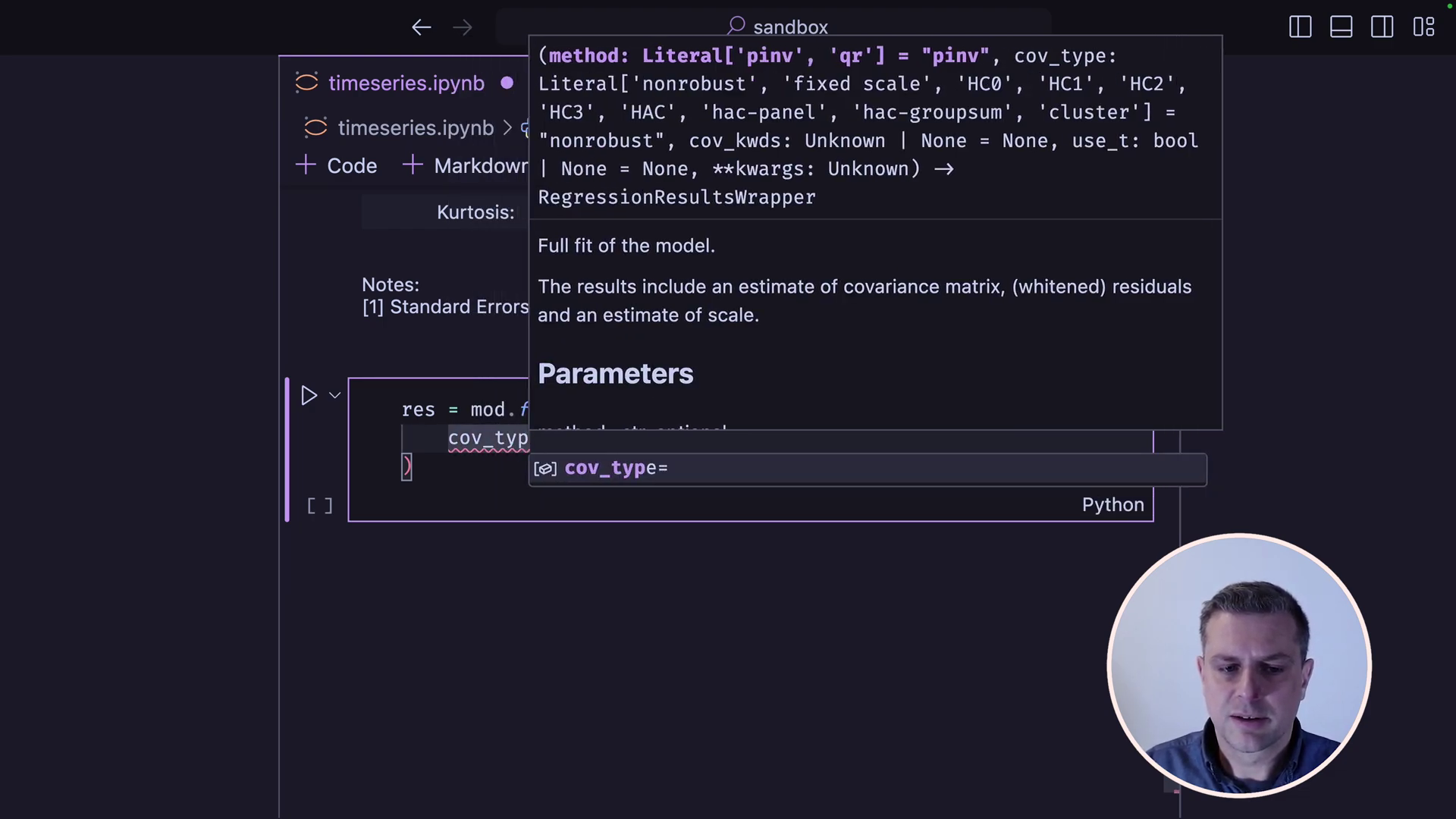
text(e=)
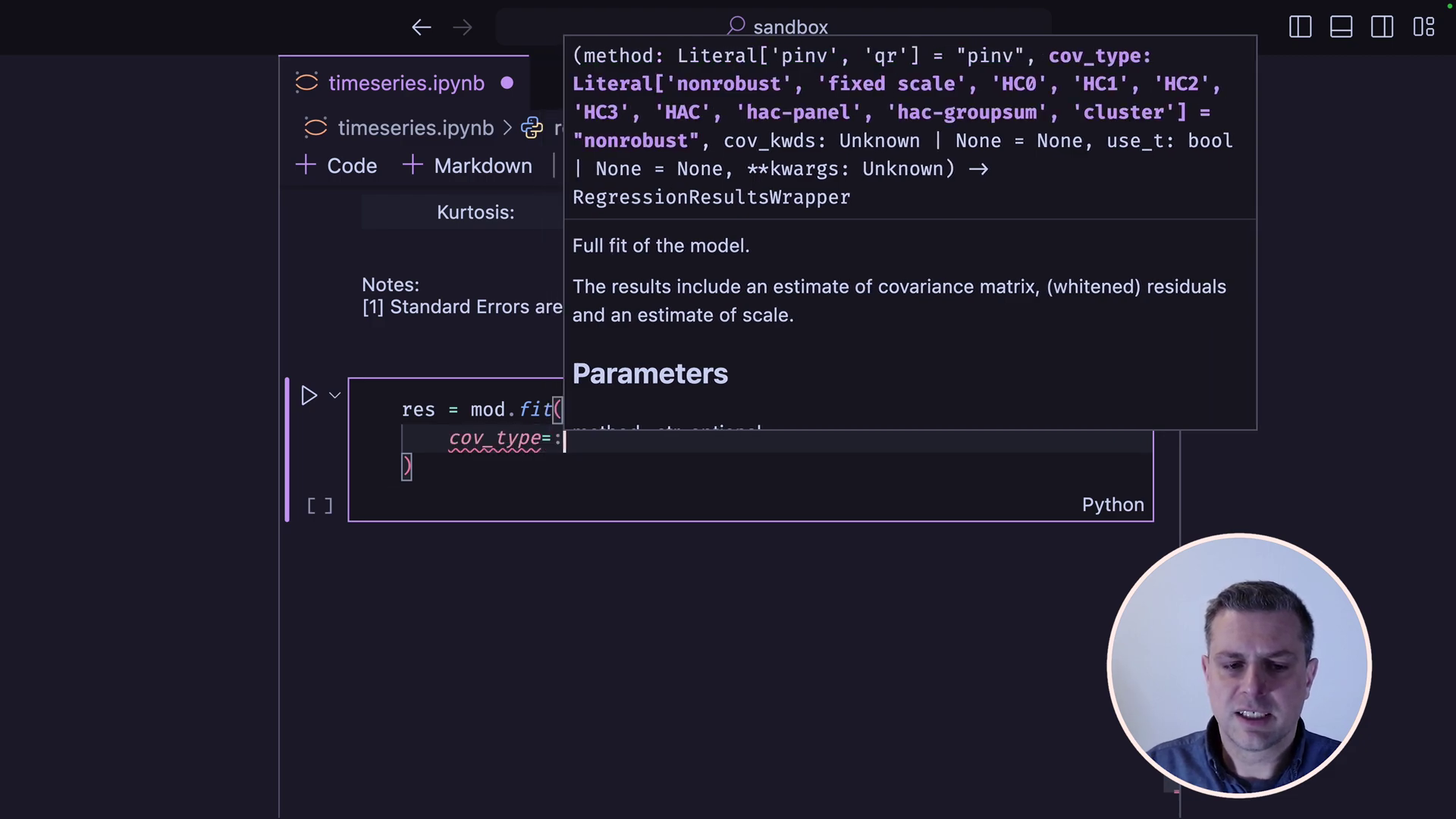
text(")
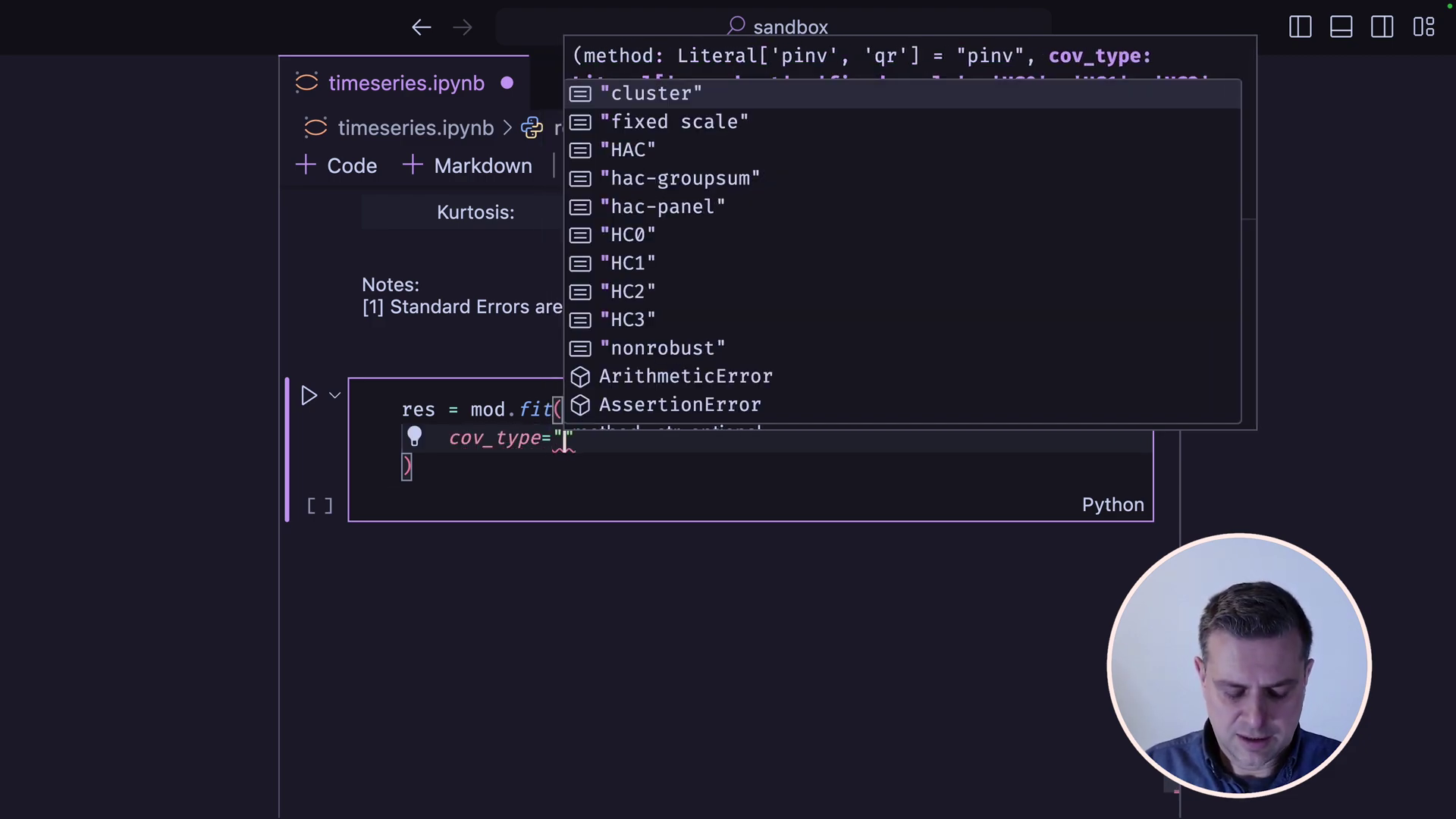
text(HA)
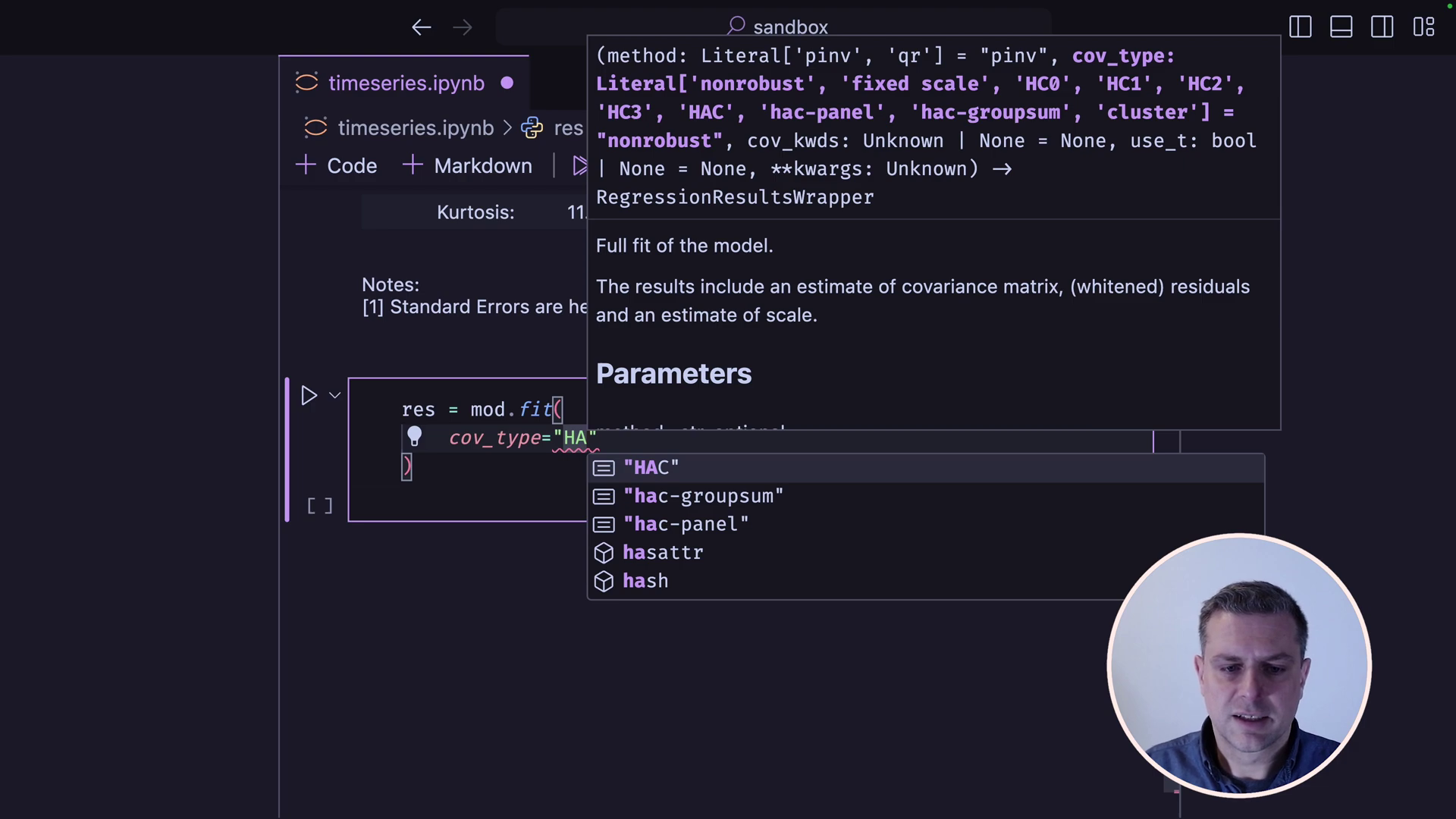
text(C")
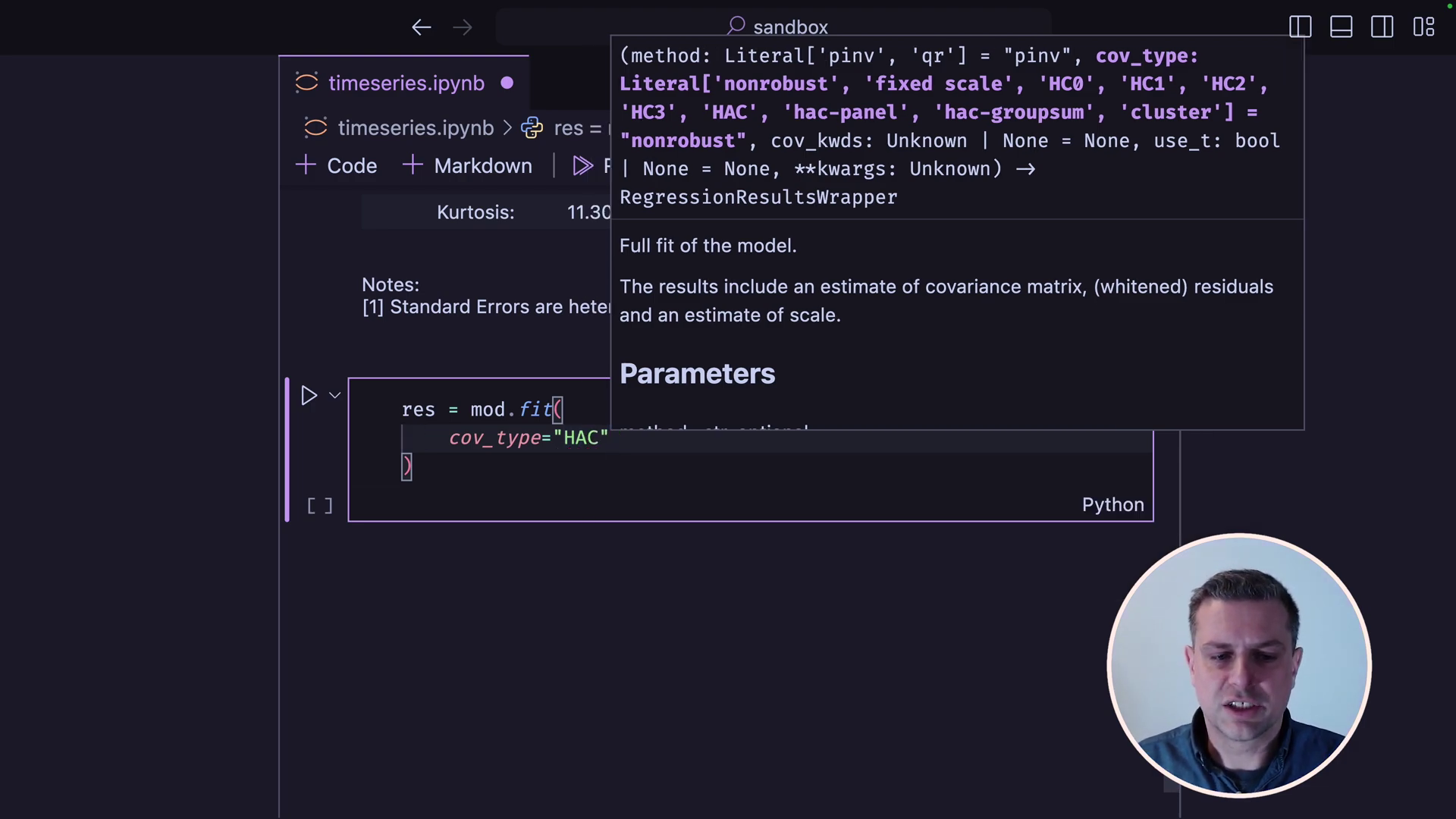
text(,)
key(Return)
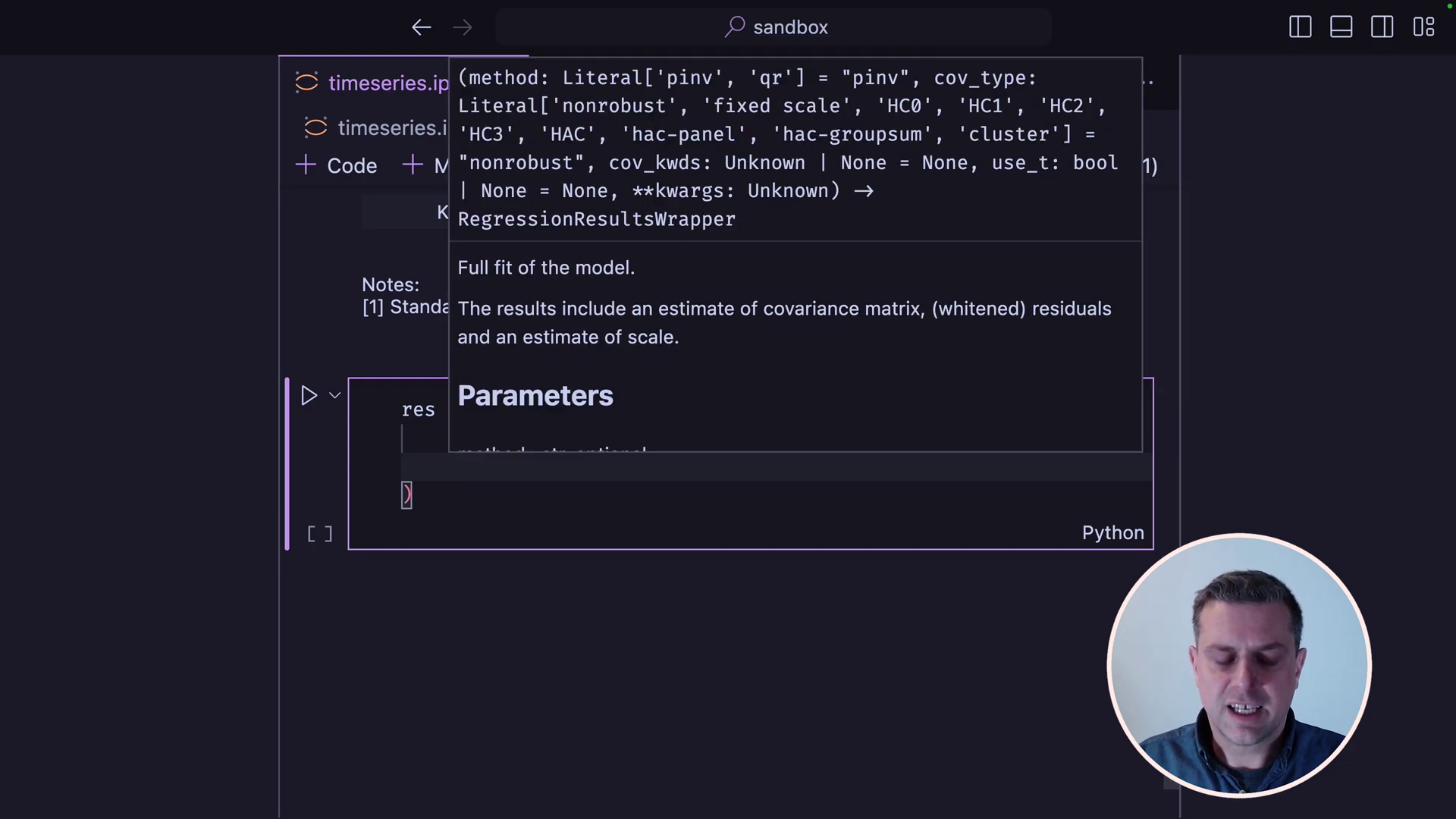
text(cov)
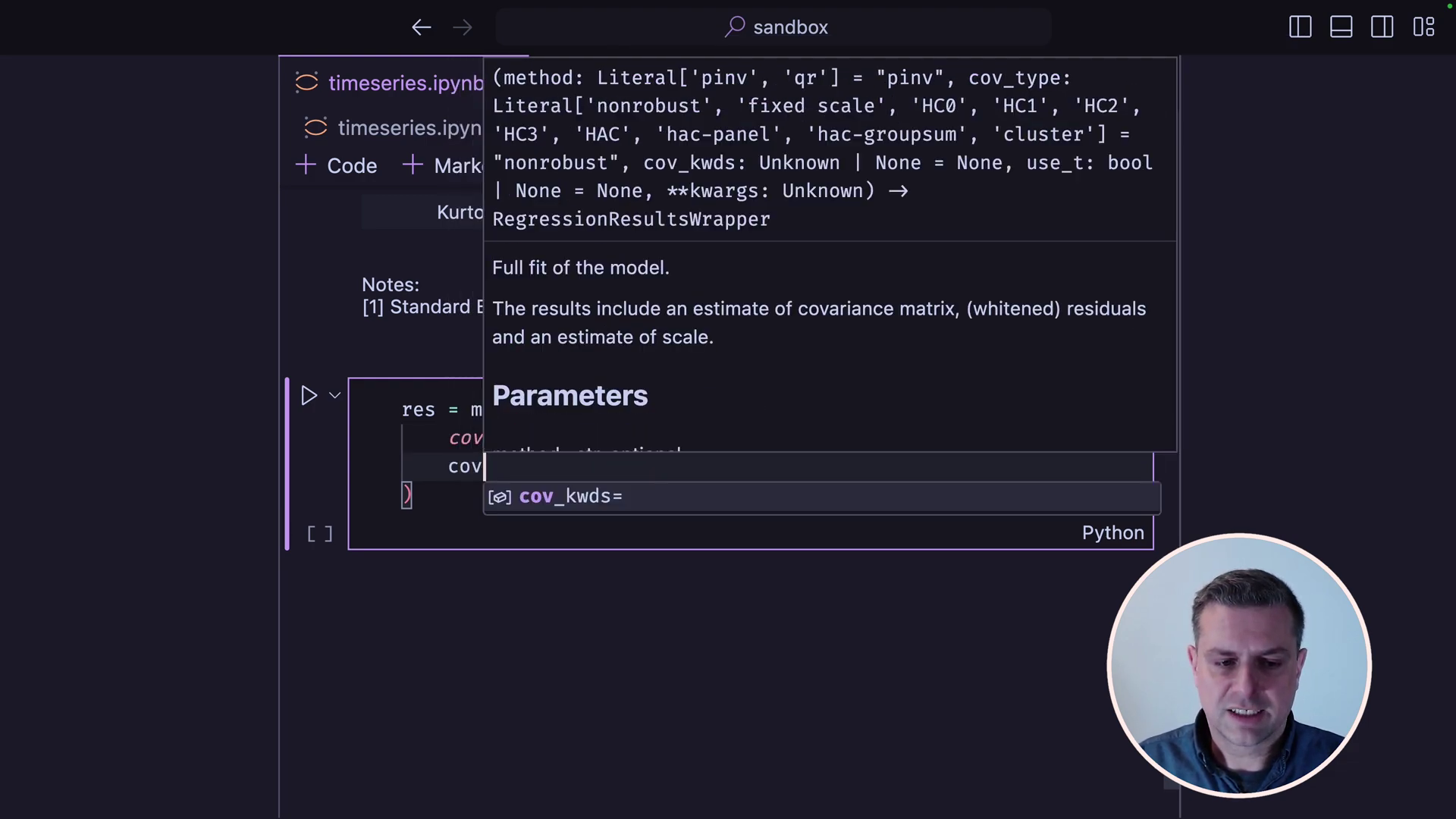
key(Tab)
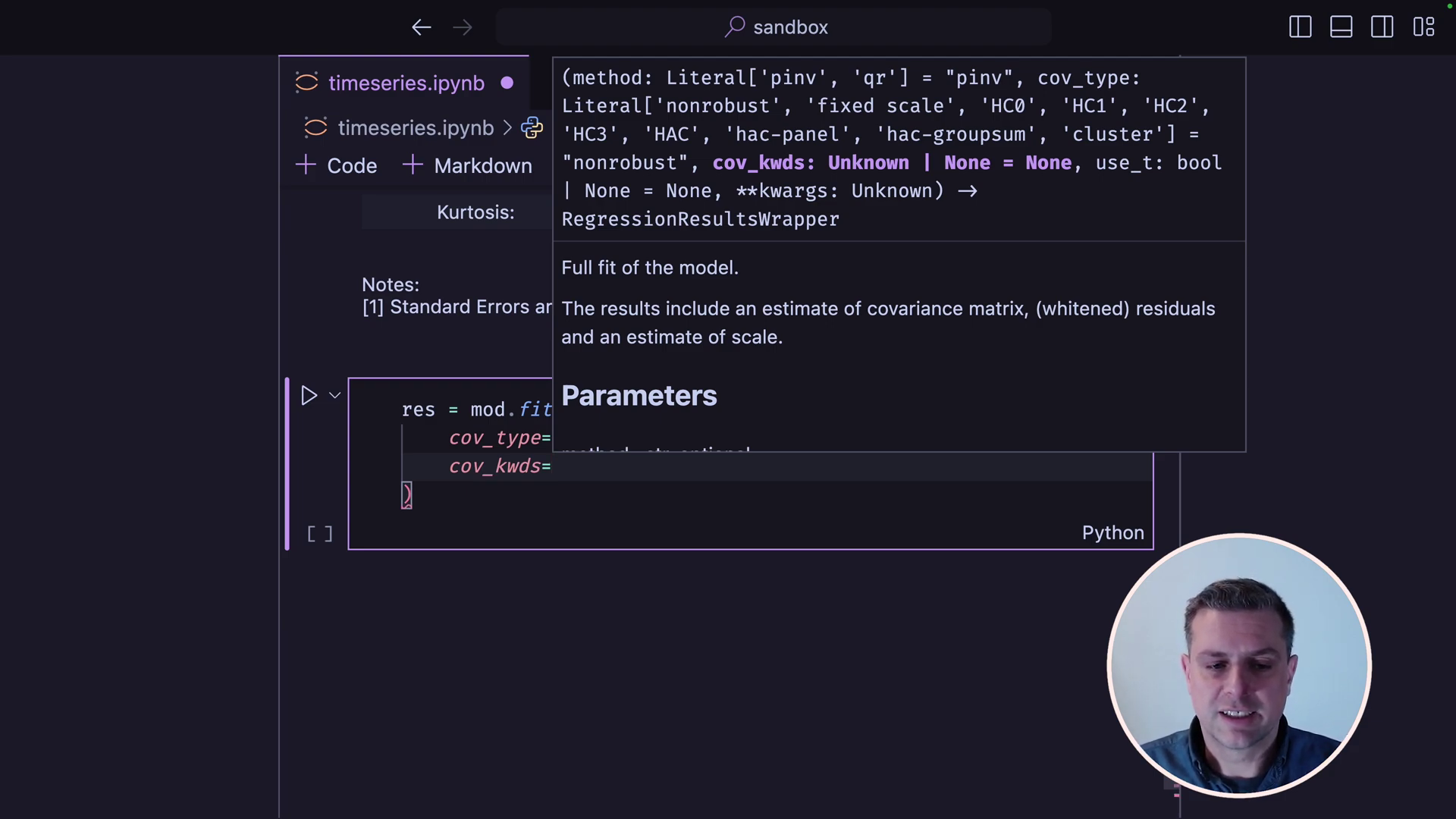
text({)
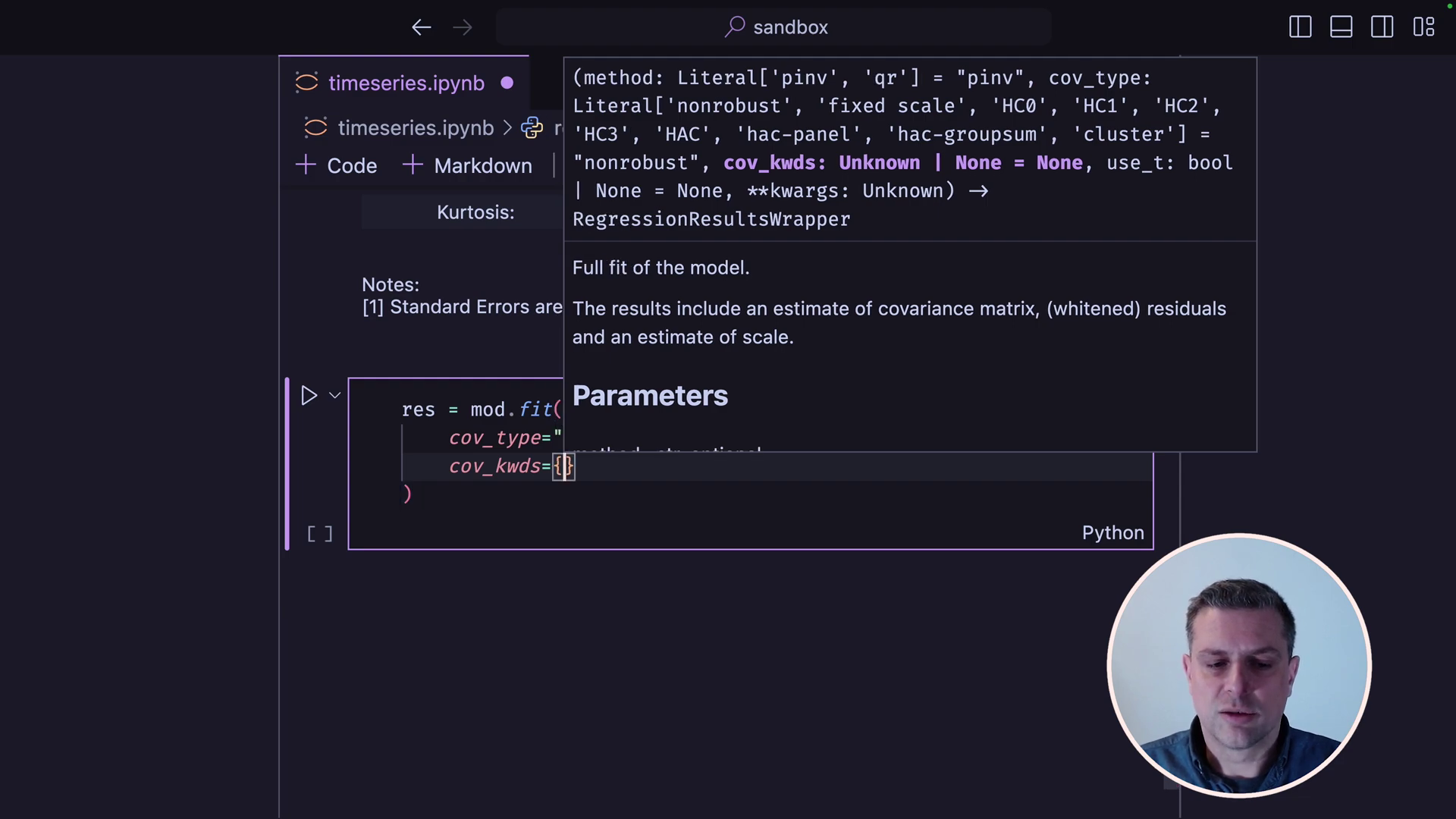
text("k)
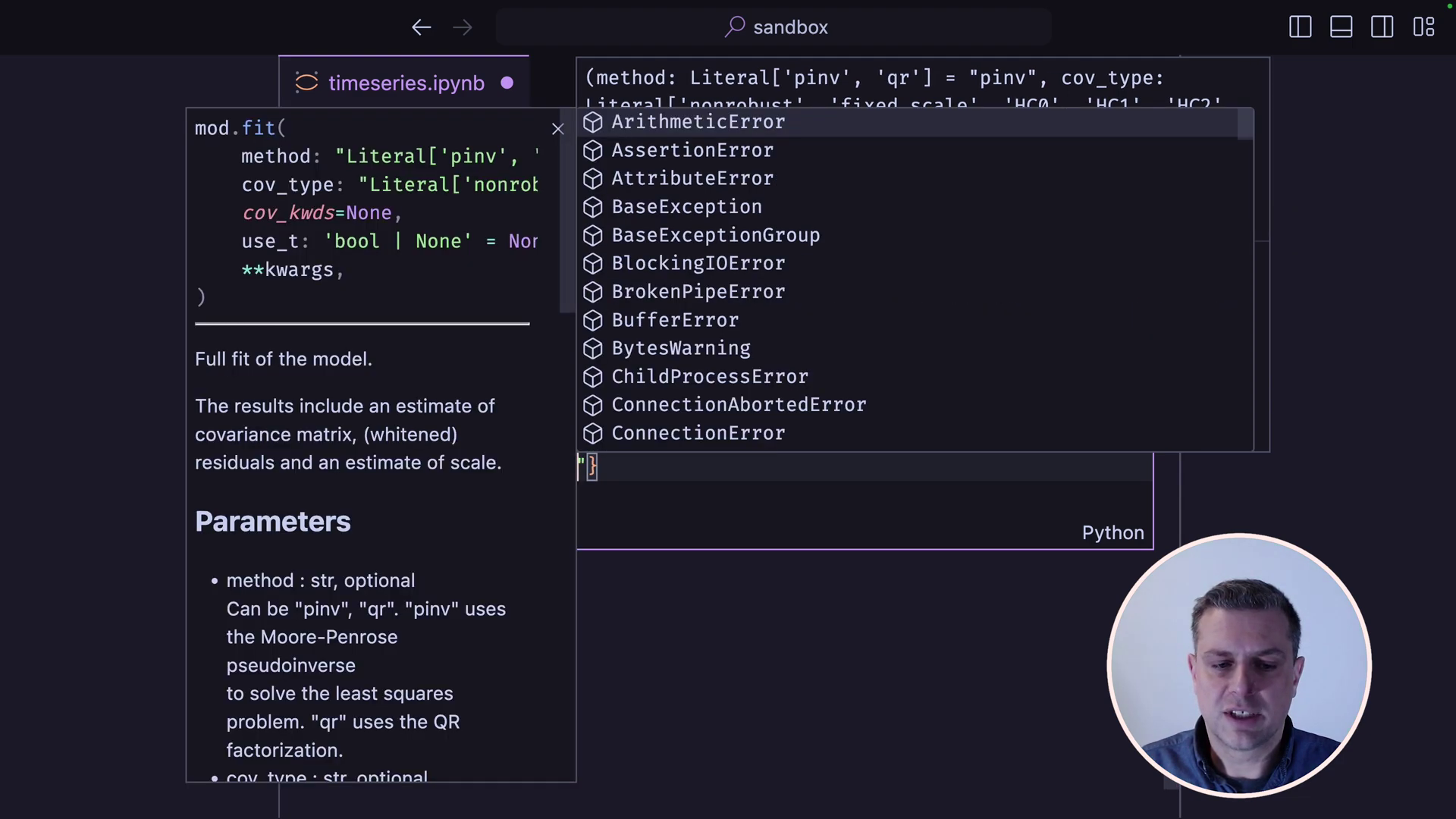
text(eyrnel")
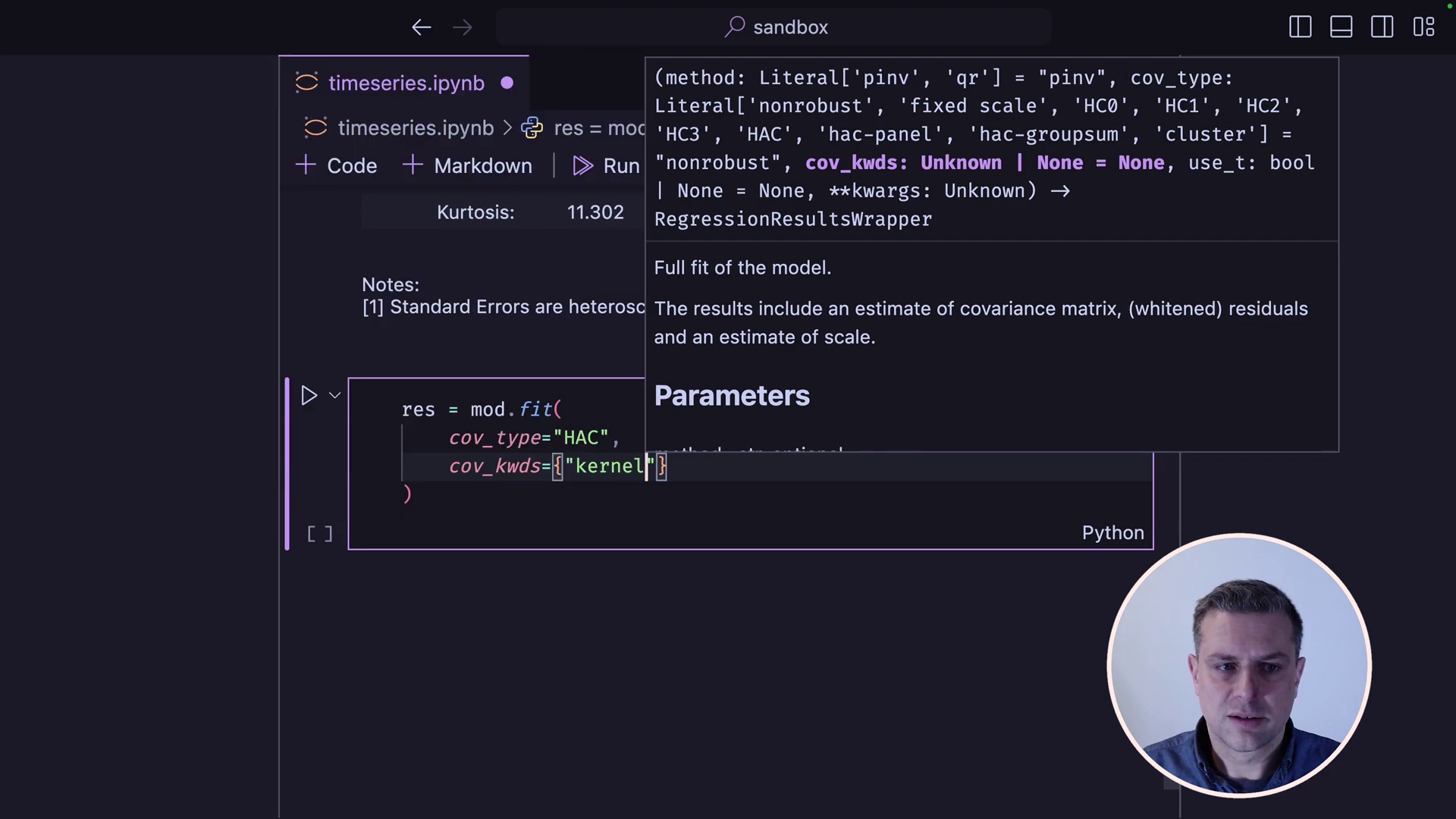
text(:)
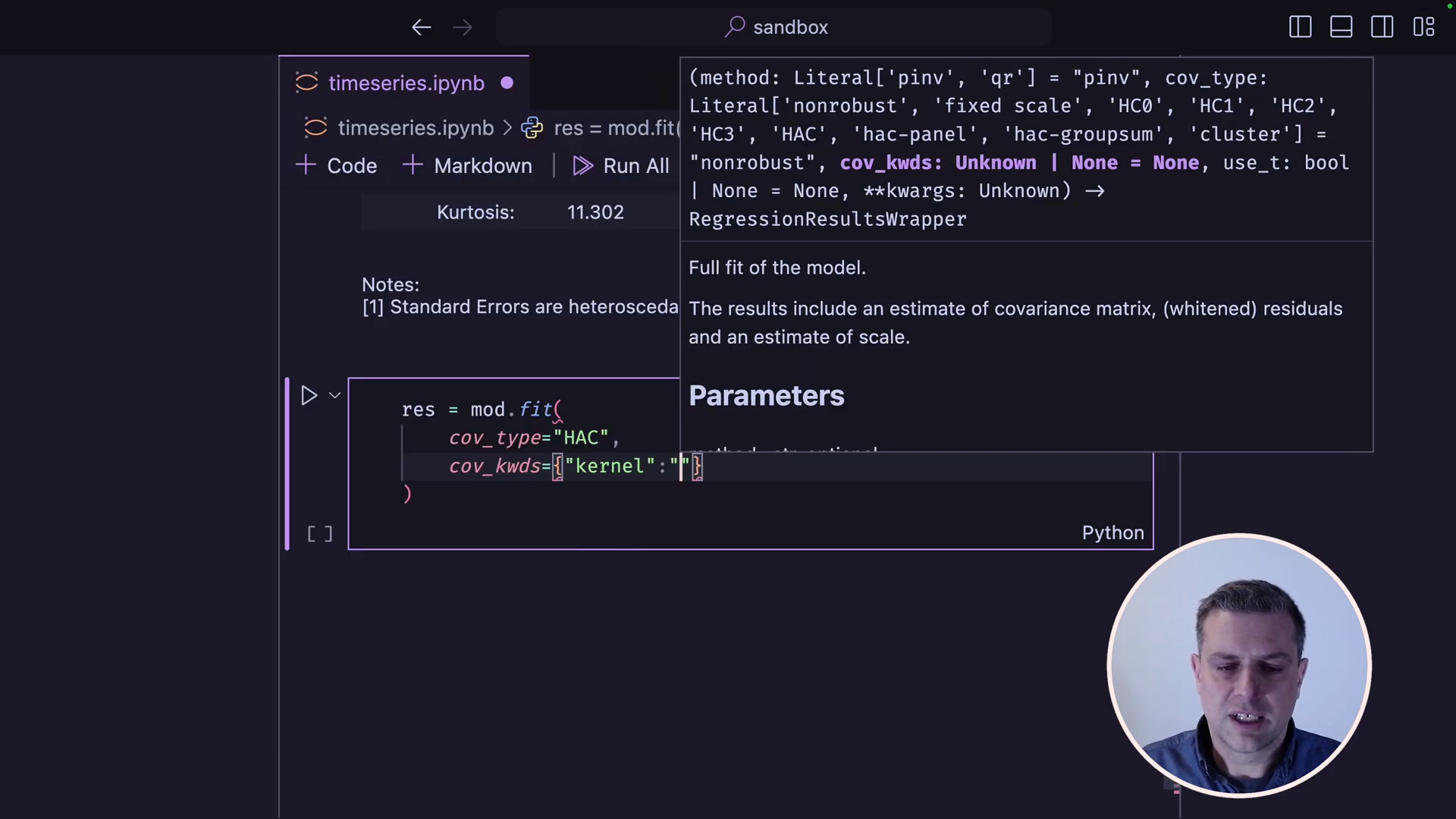
text( ")
text(b)
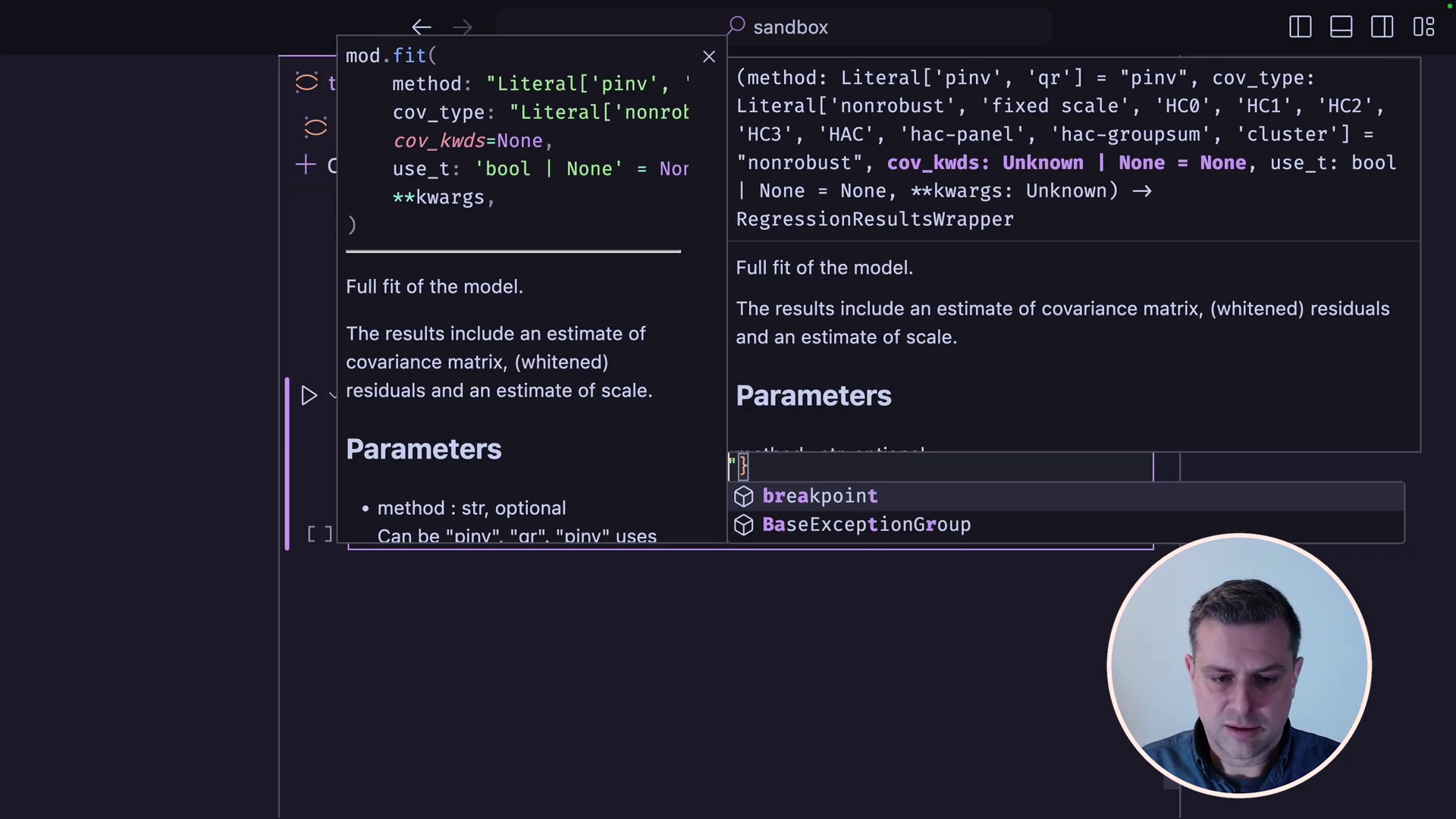
text(artlett")
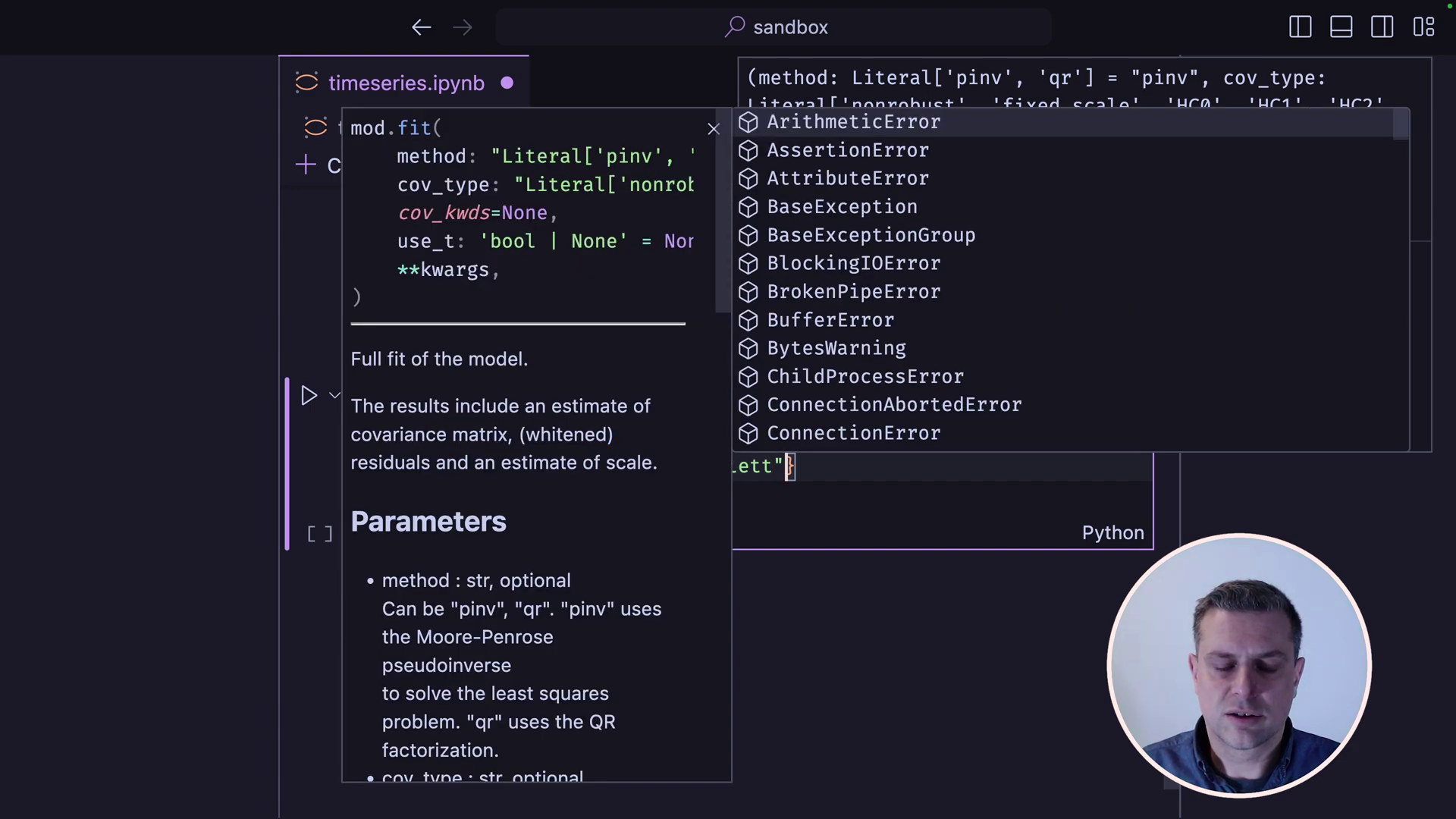
text(, )
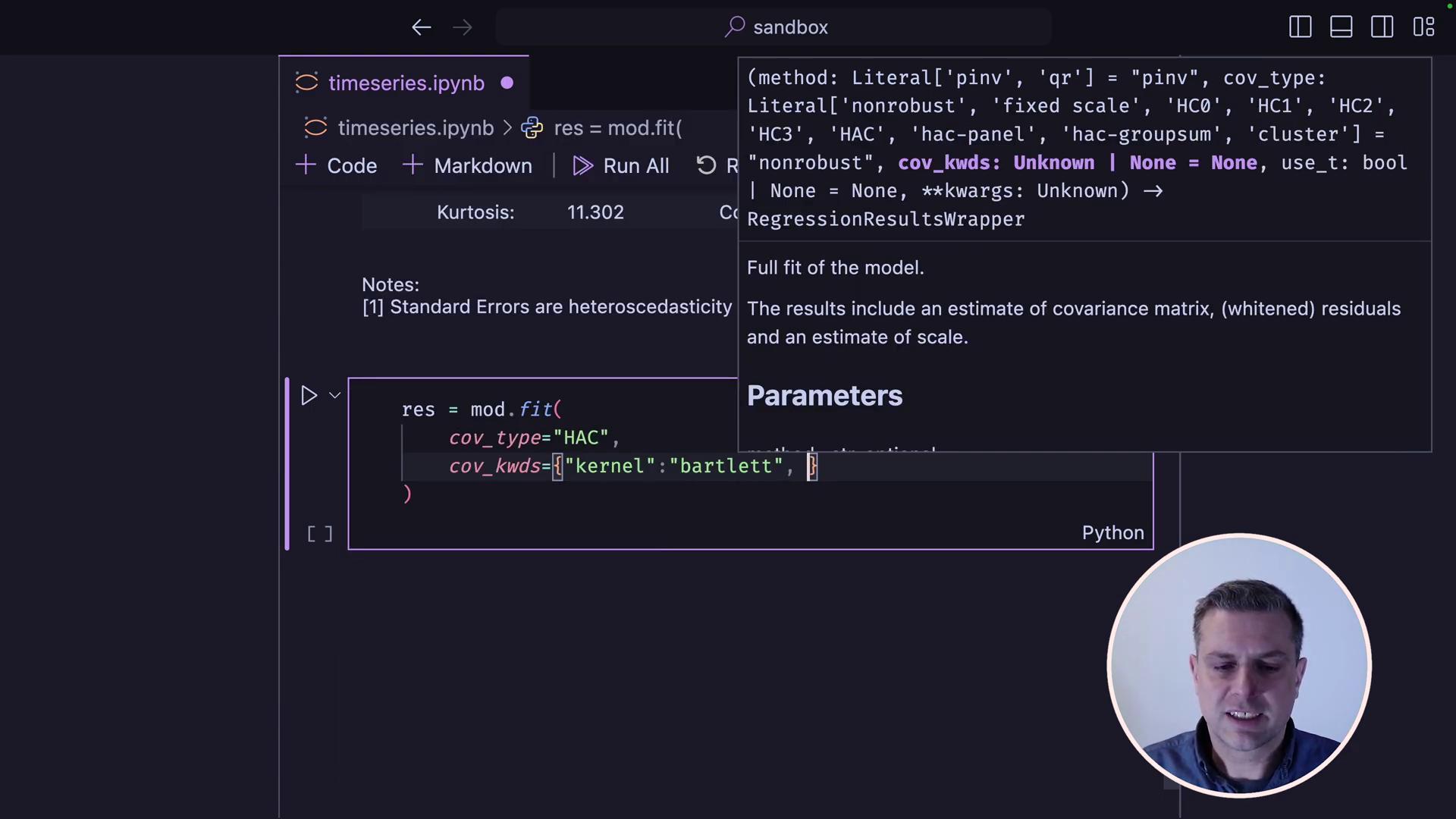
text("ma)
text(xlags)
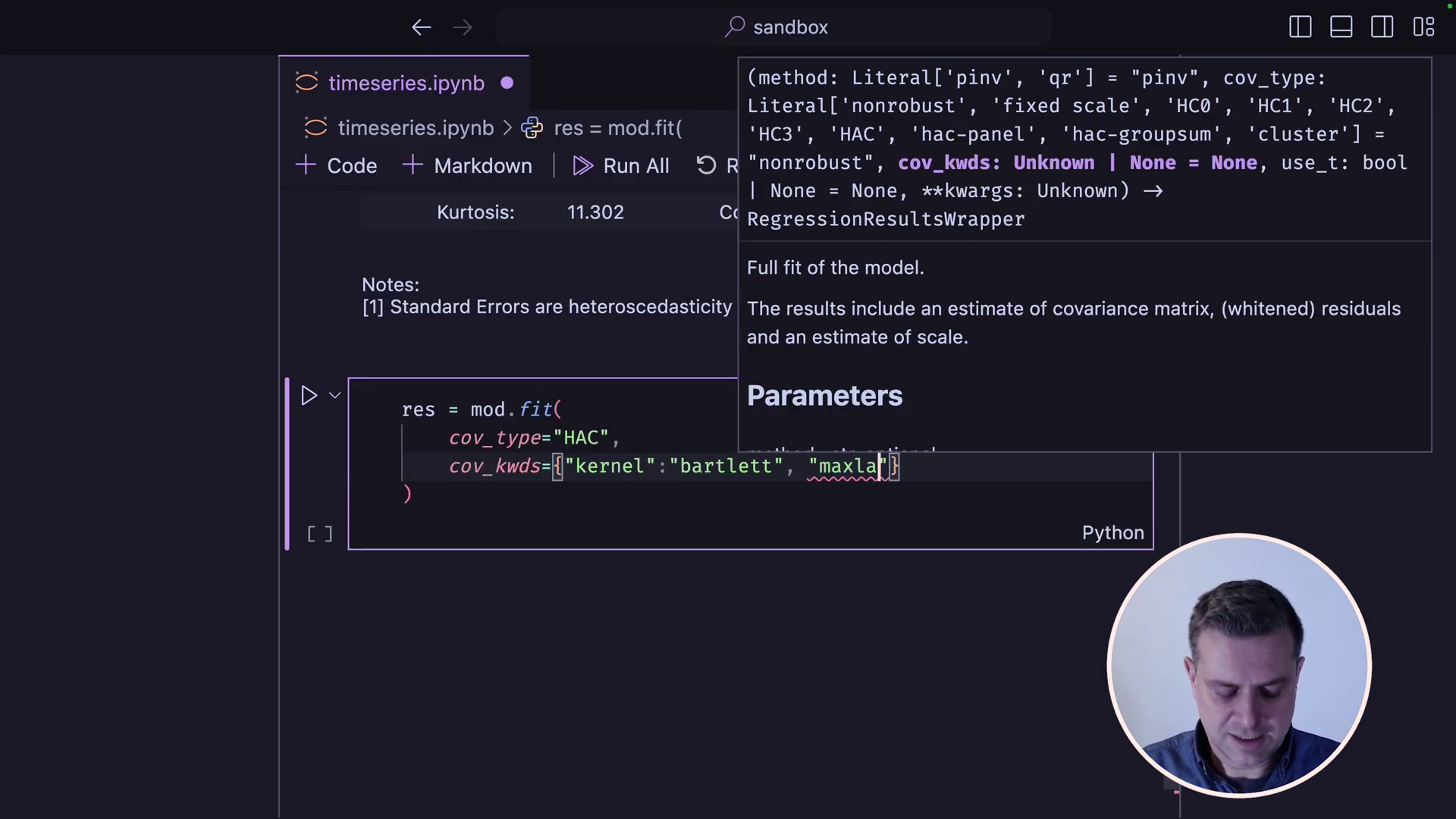
Step: Fill the HAC cov_kwds with kernel 'bartlett' and maxlags 5, replacing the lag value 4
key(Right)
text(:)
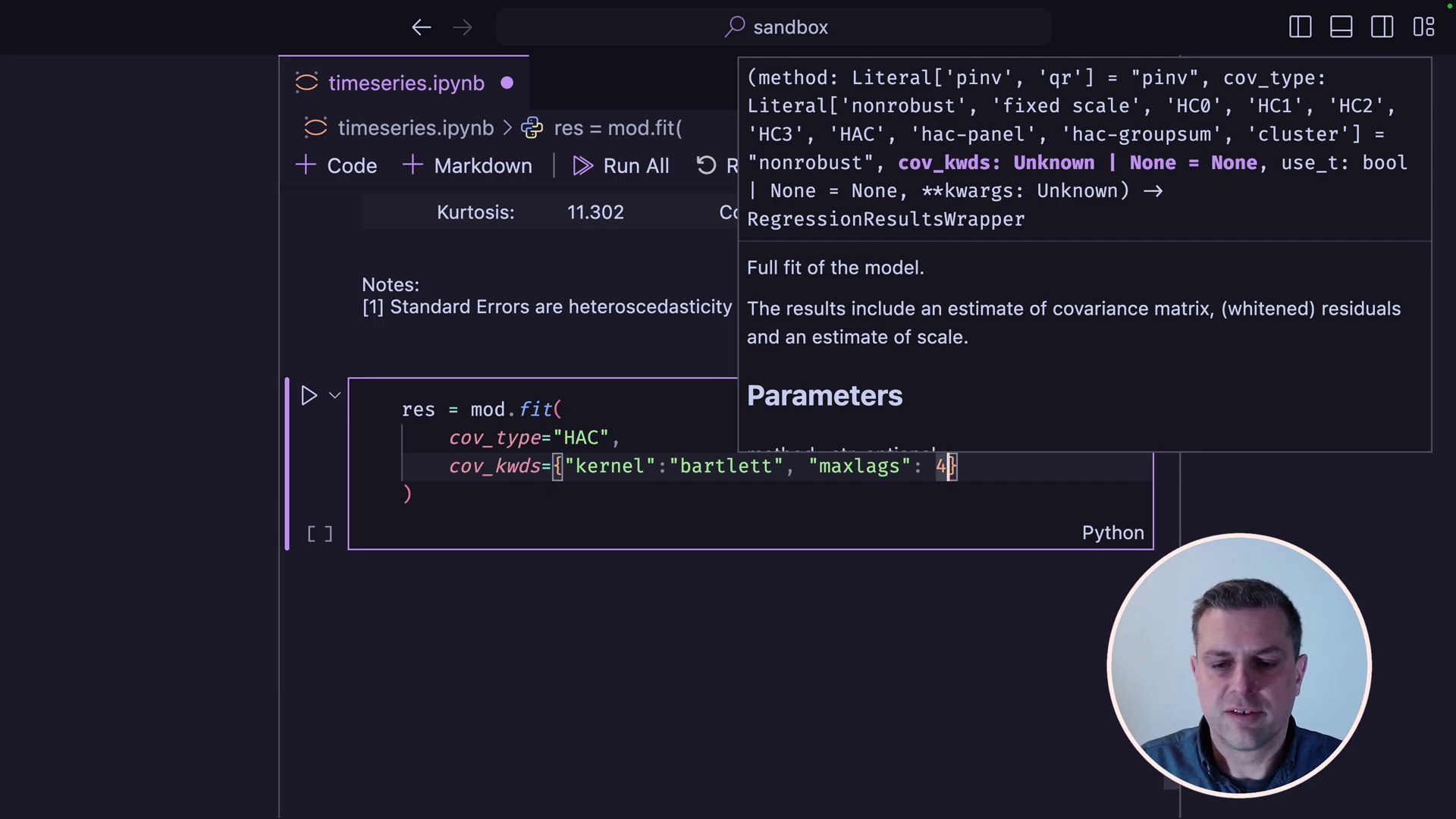
key(BackSpace)
text(5)
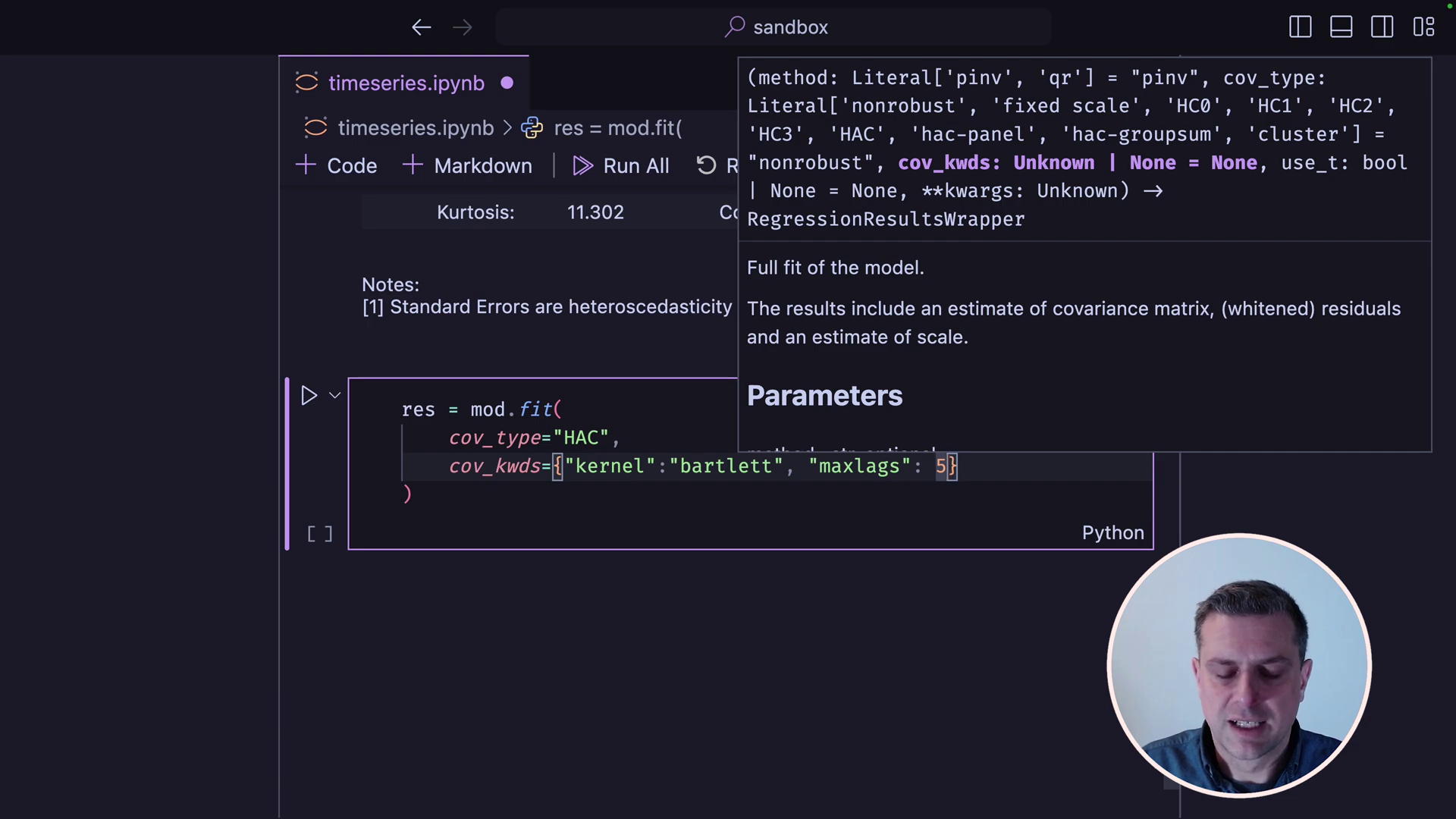
key(Down)
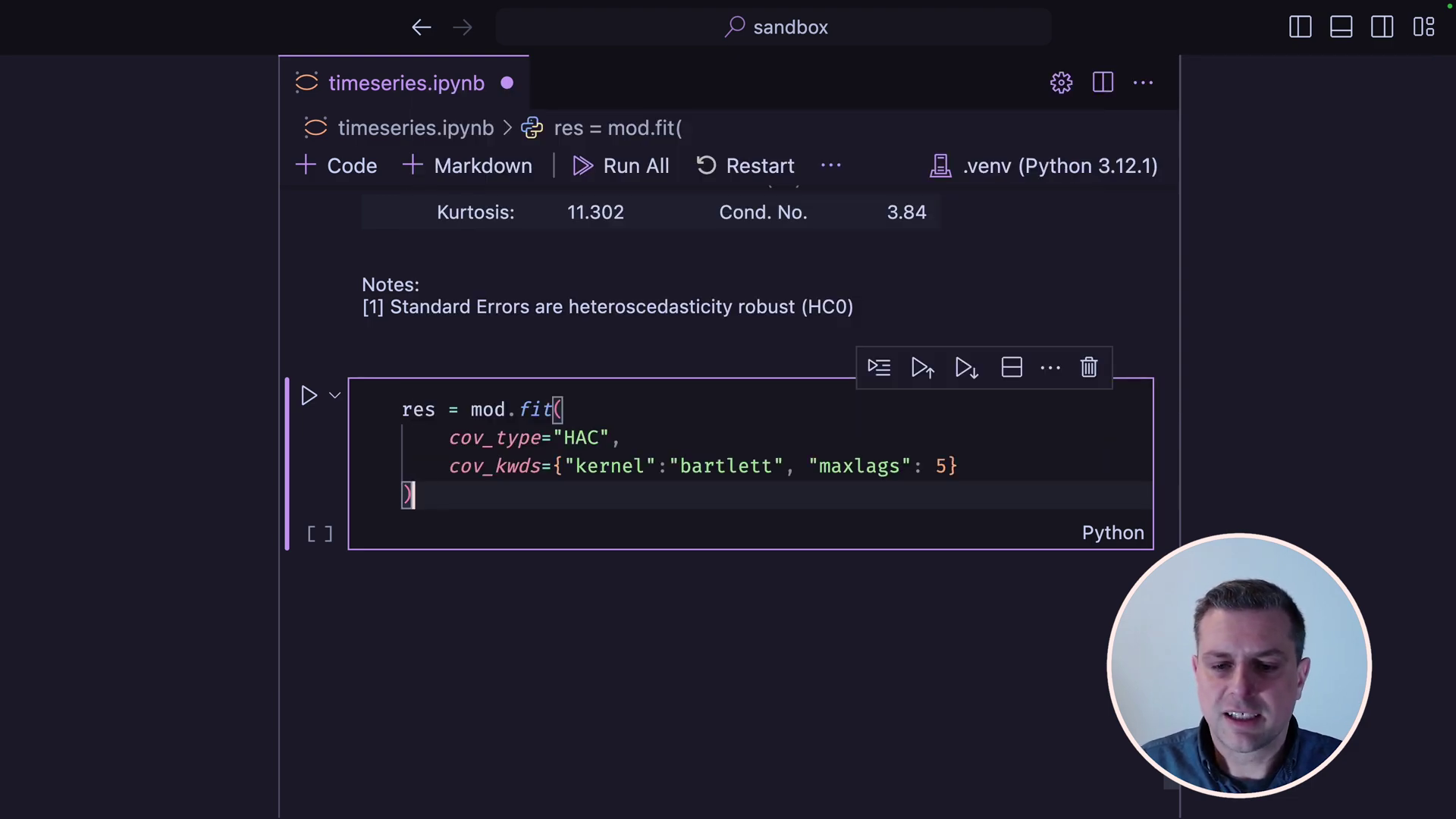
Step: Add res.summary() below the HAC fit and run it, showing intercept z=6.837 and MktRF z=-2.532
key(Return)
text(res.s)
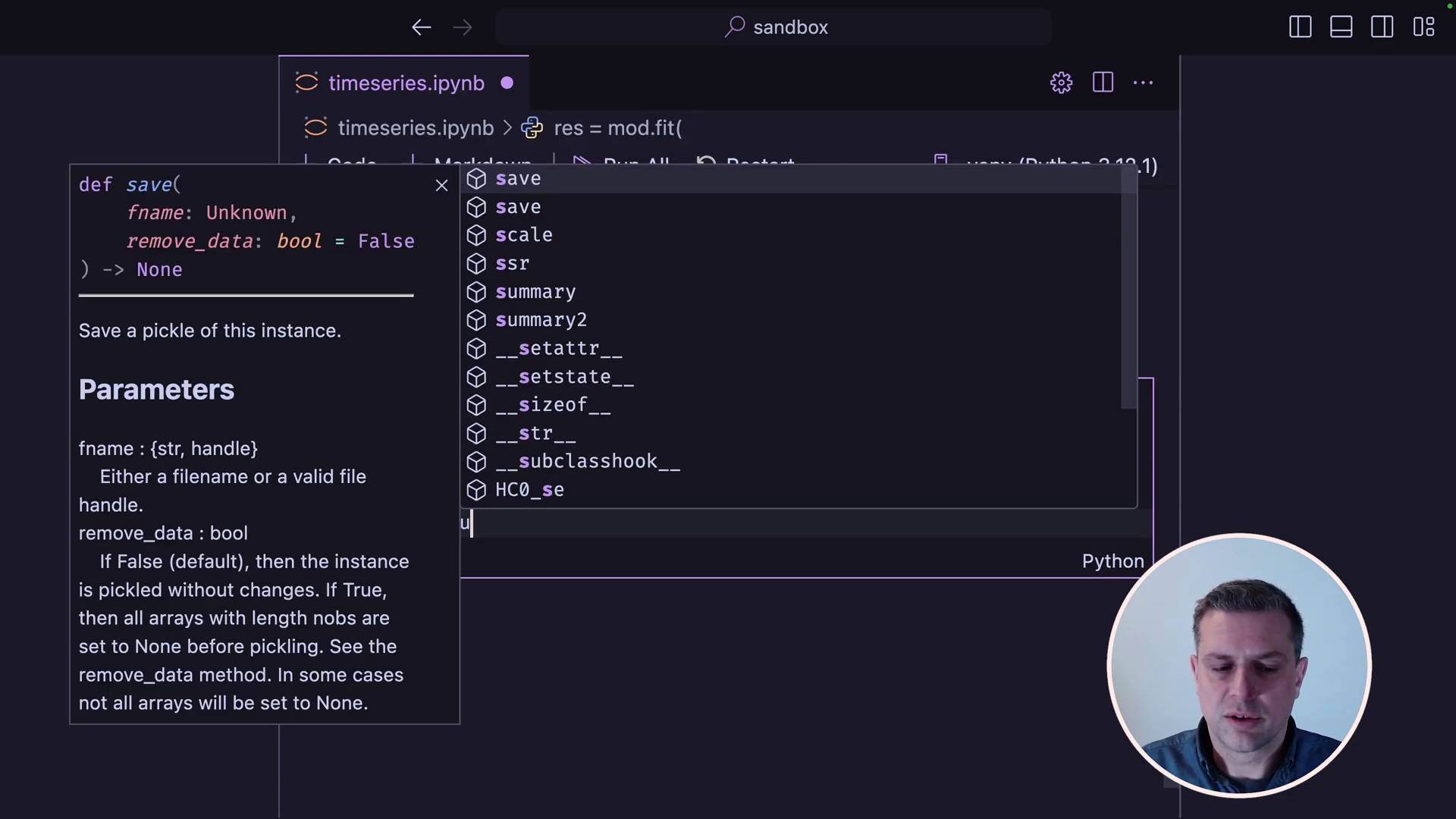
text(ummary())
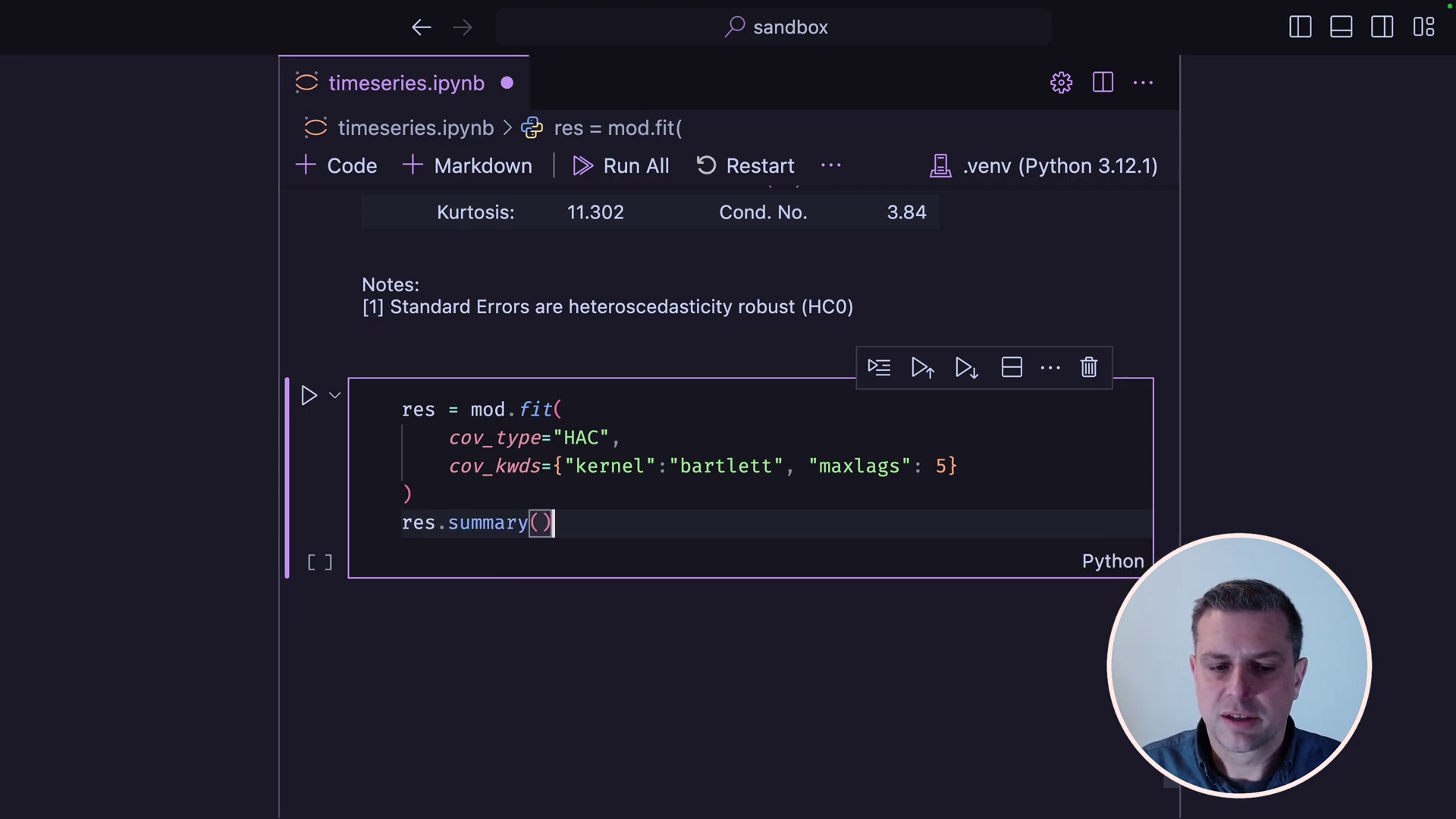
key(shift+Return)
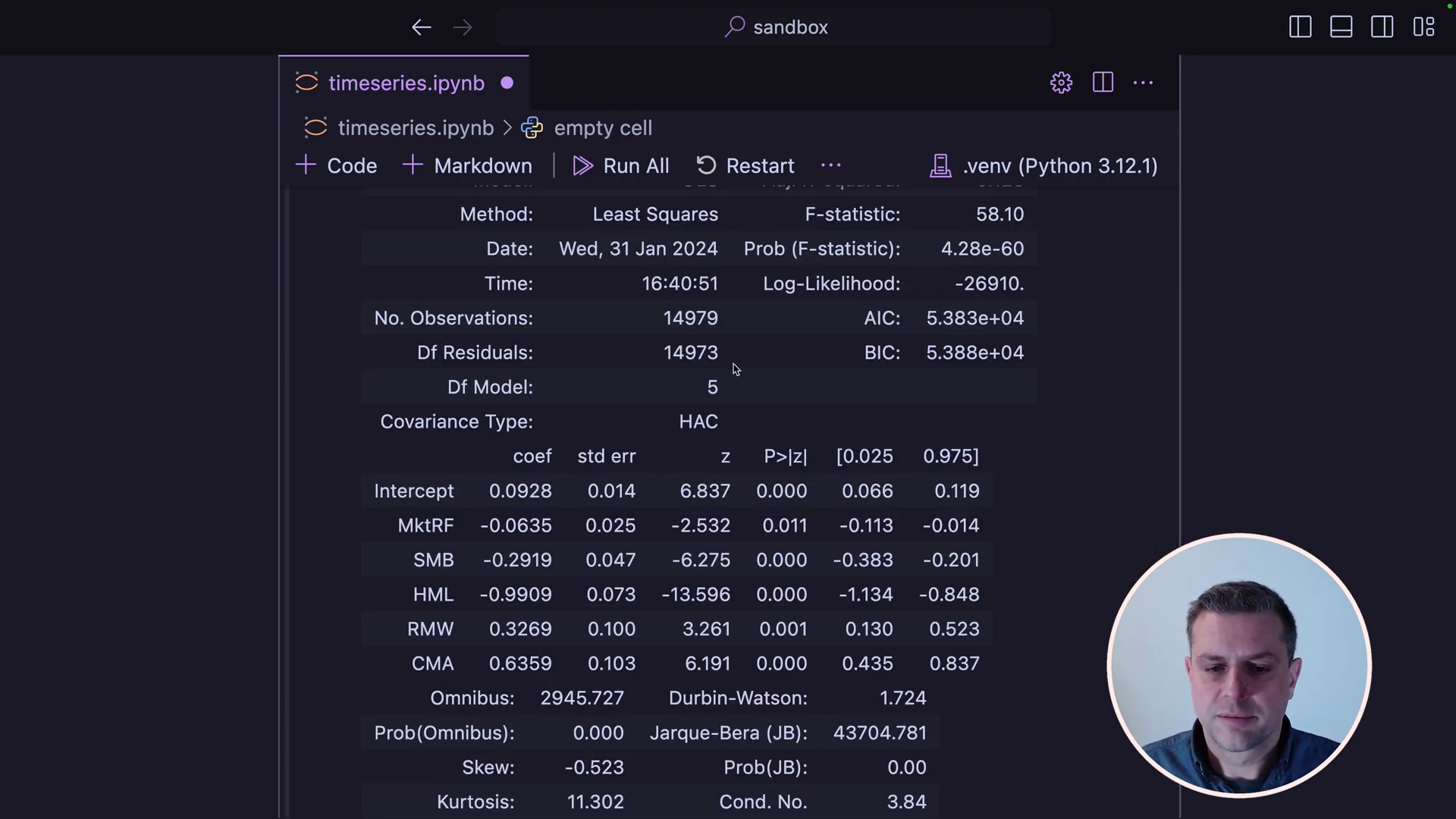
click(703, 452)
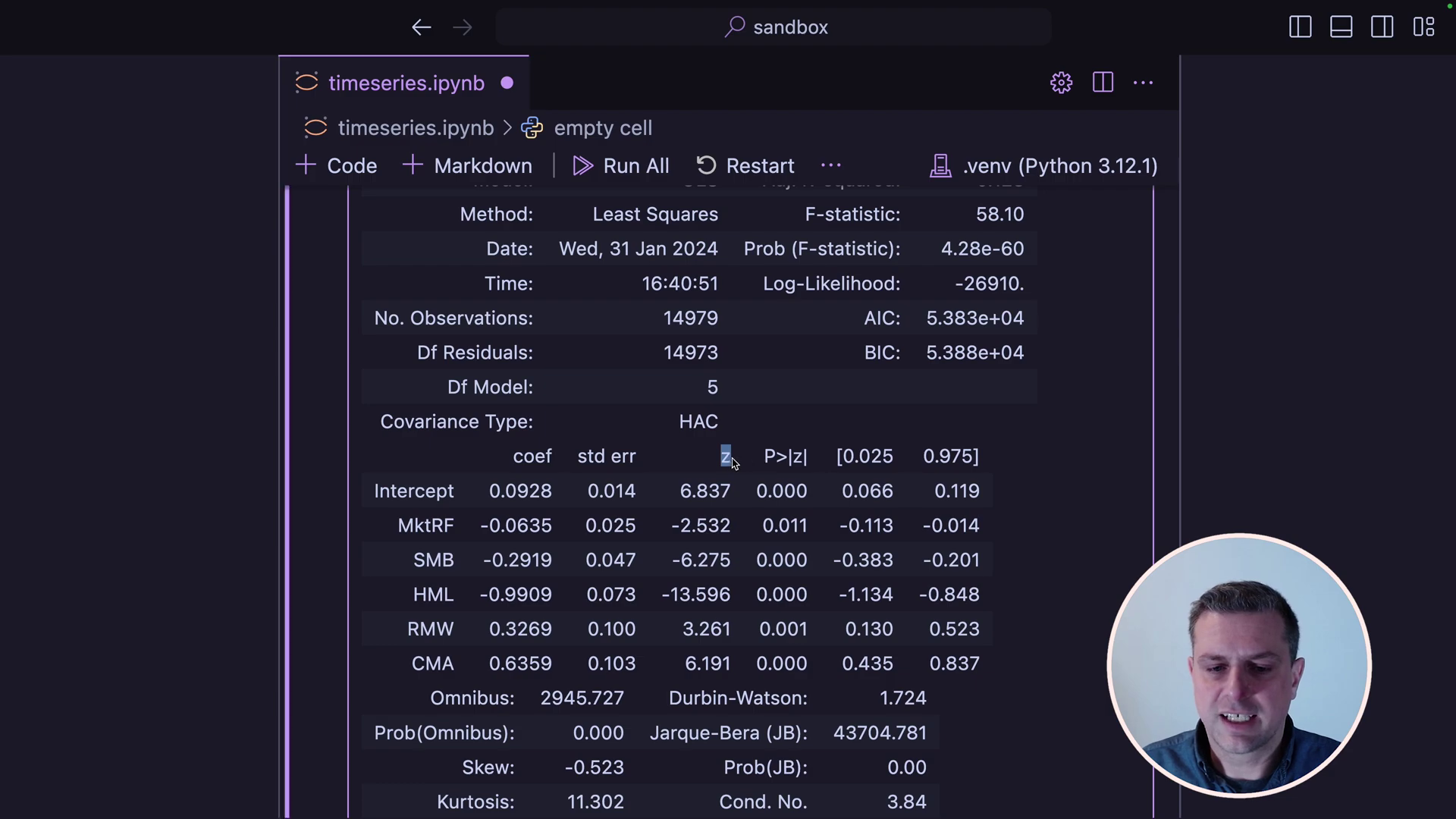
scroll(728, 455, up, 5)
click(990, 452)
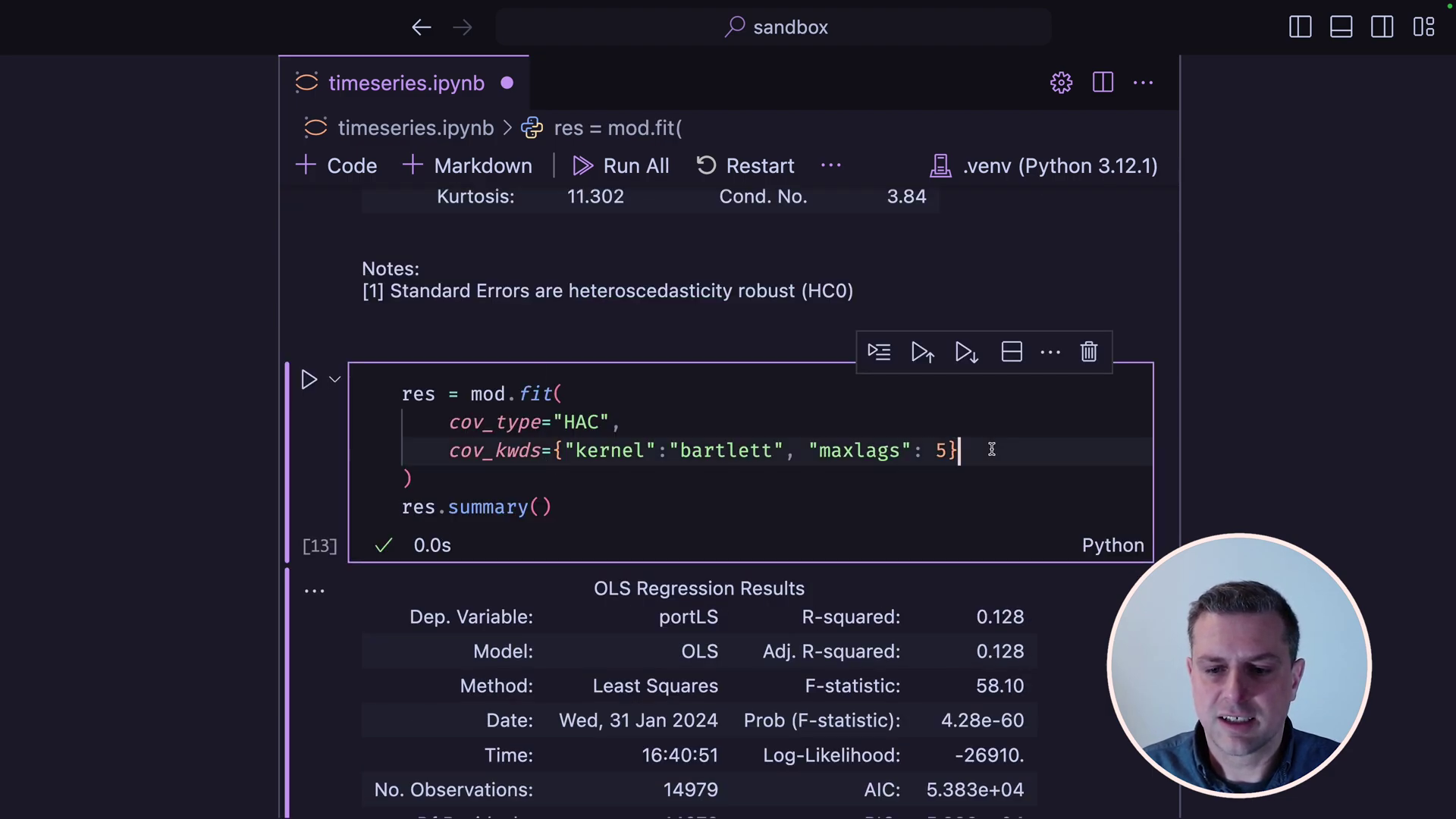
text(,)
Step: Add use_t=True after cov_kwds and rerun, highlighting the Intercept t-statistic 6.837
key(Return)
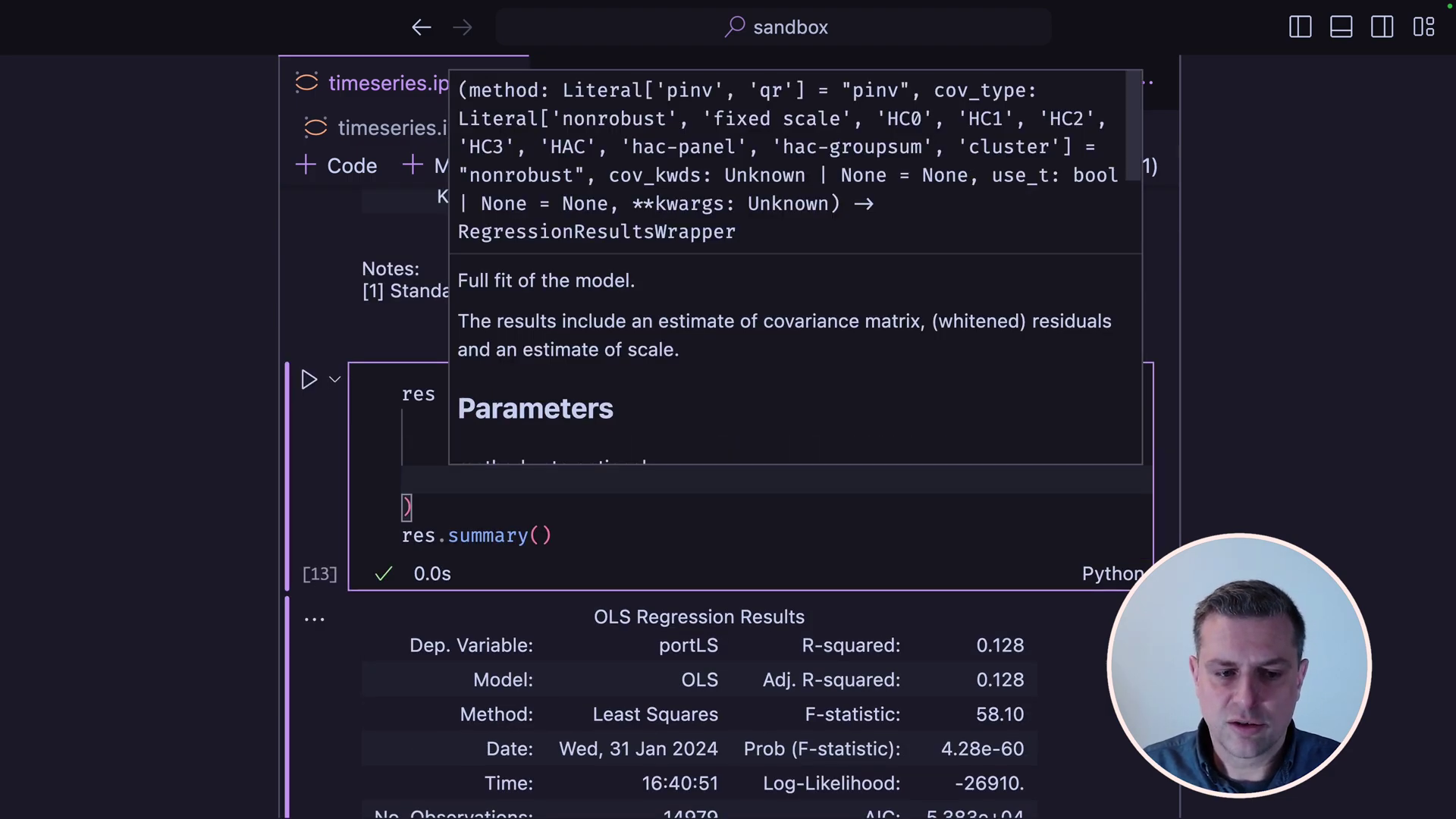
text(use_t)
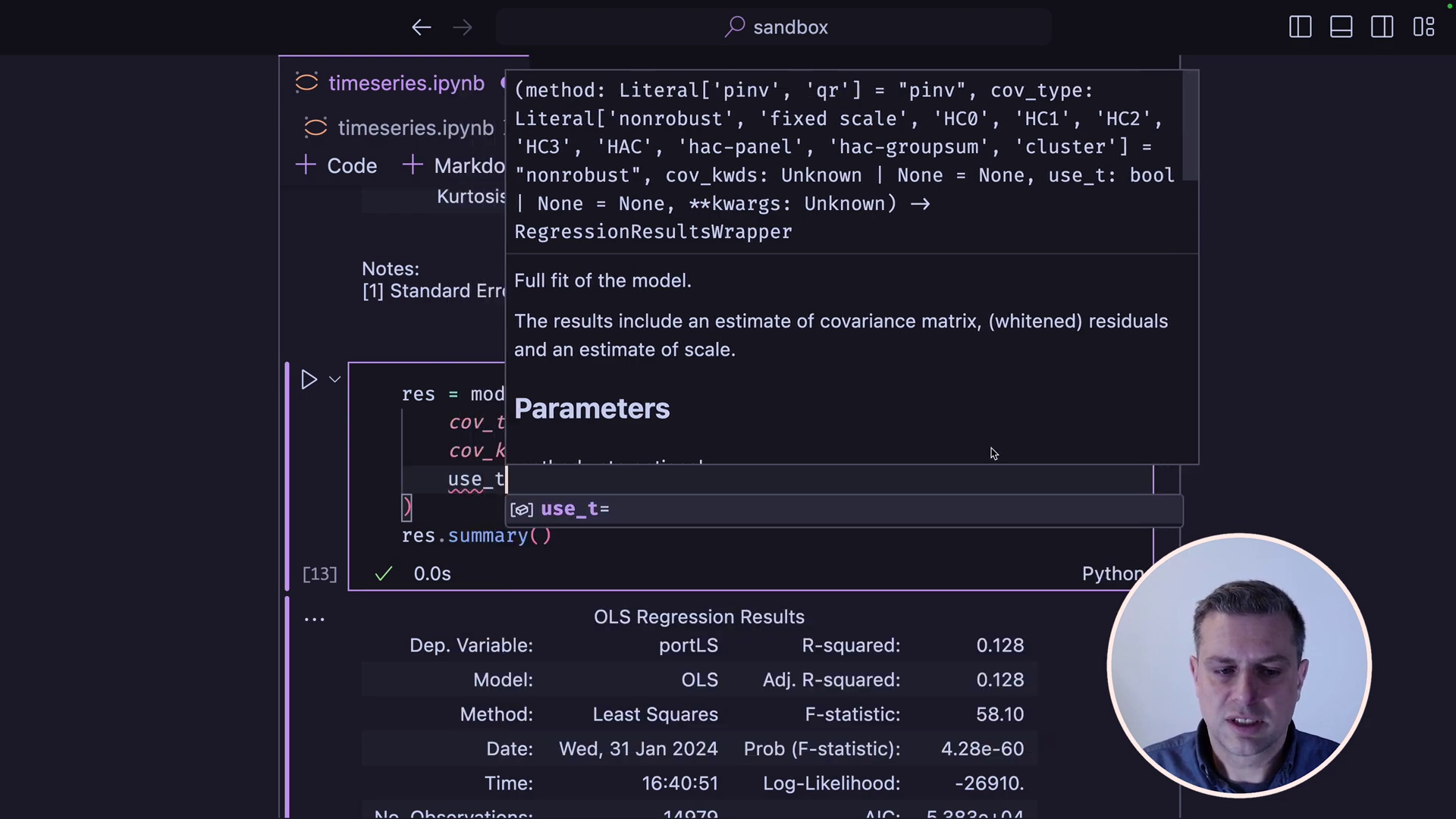
text(=True)
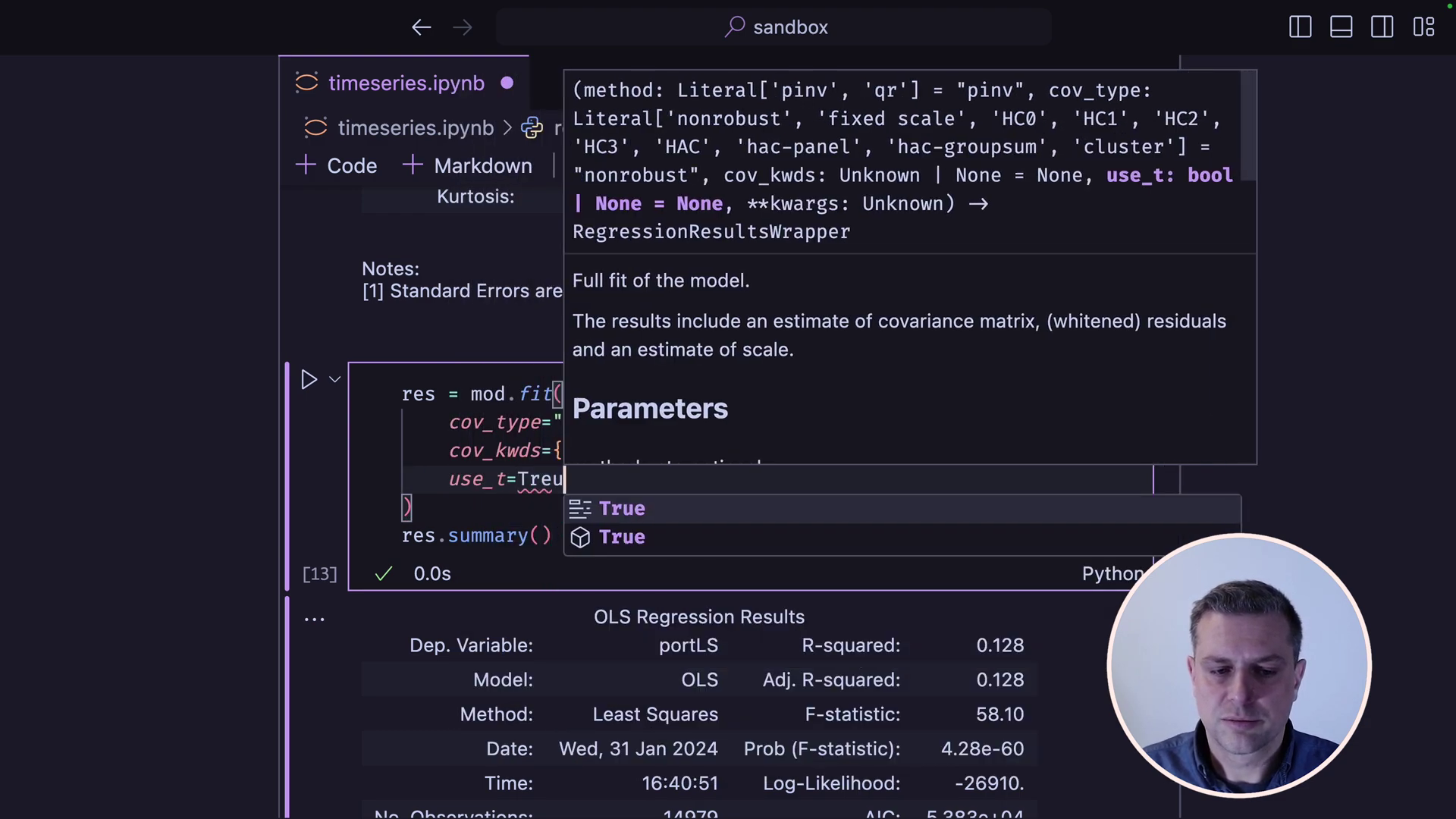
key(BackSpace)
key(BackSpace)
text(y)
key(BackSpace)
key(BackSpace)
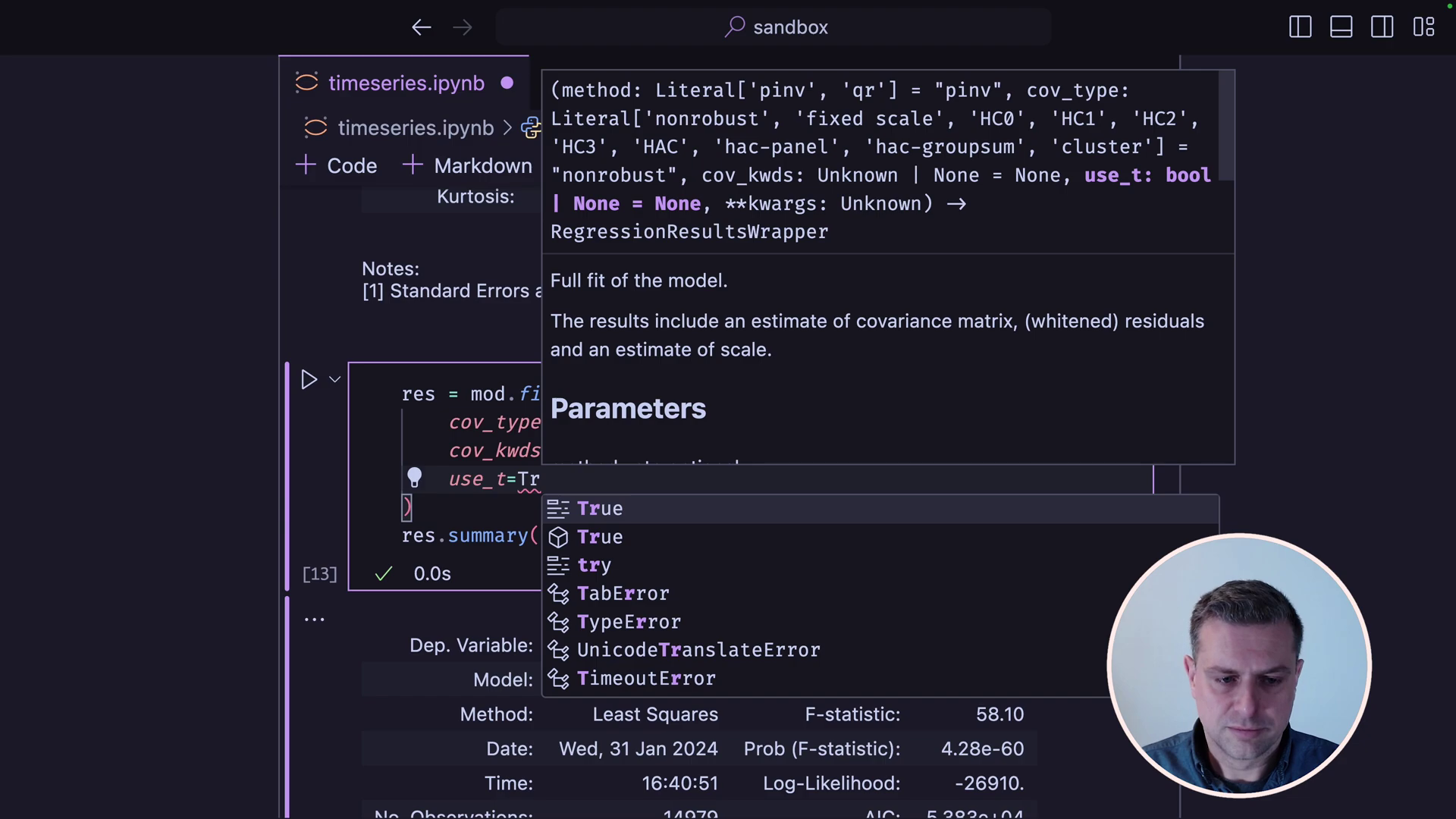
key(BackSpace)
text(T)
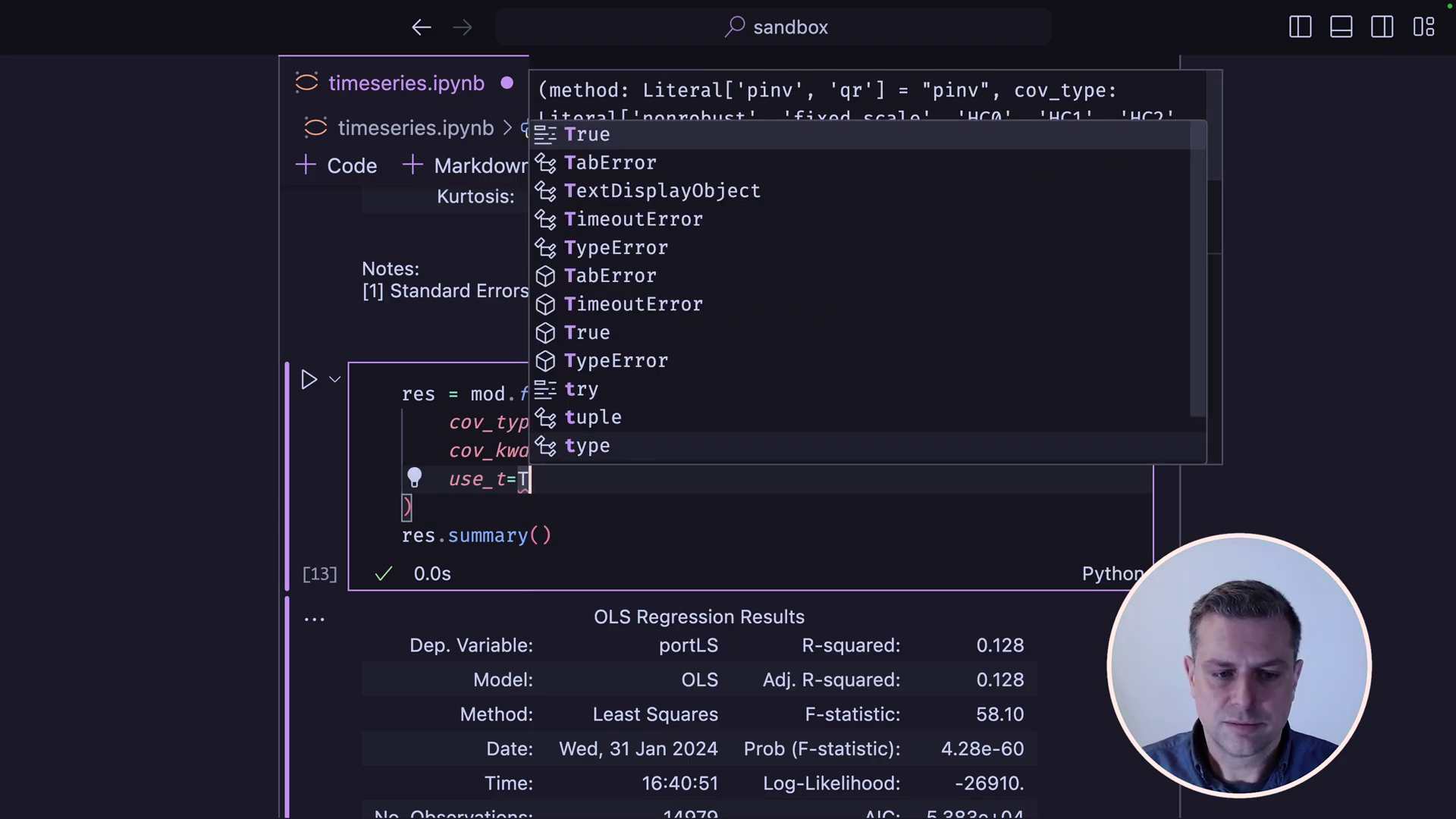
text(rue)
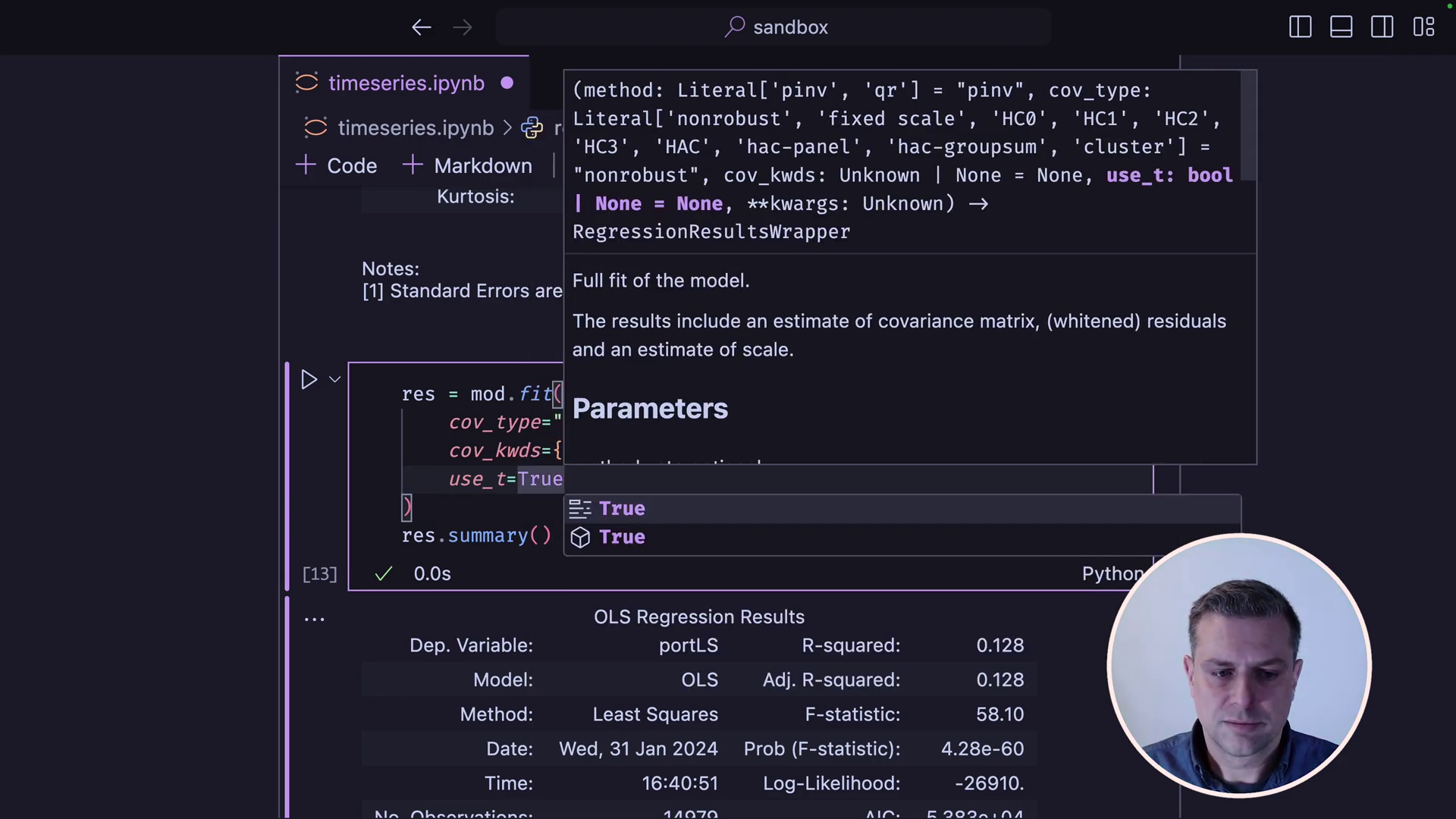
key(shift+Return)
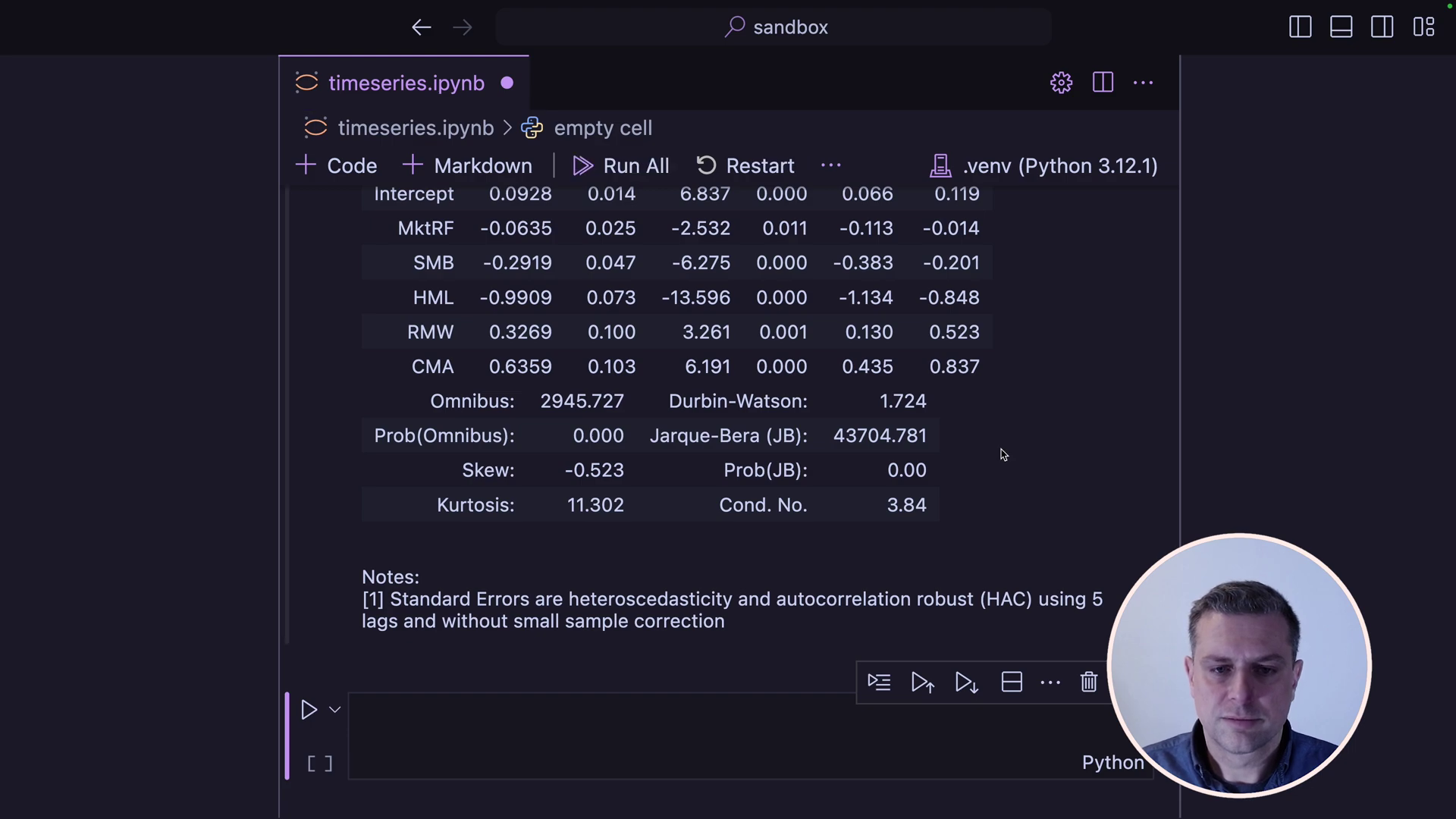
scroll(1001, 454, up, 3)
drag(680, 353, 731, 350)
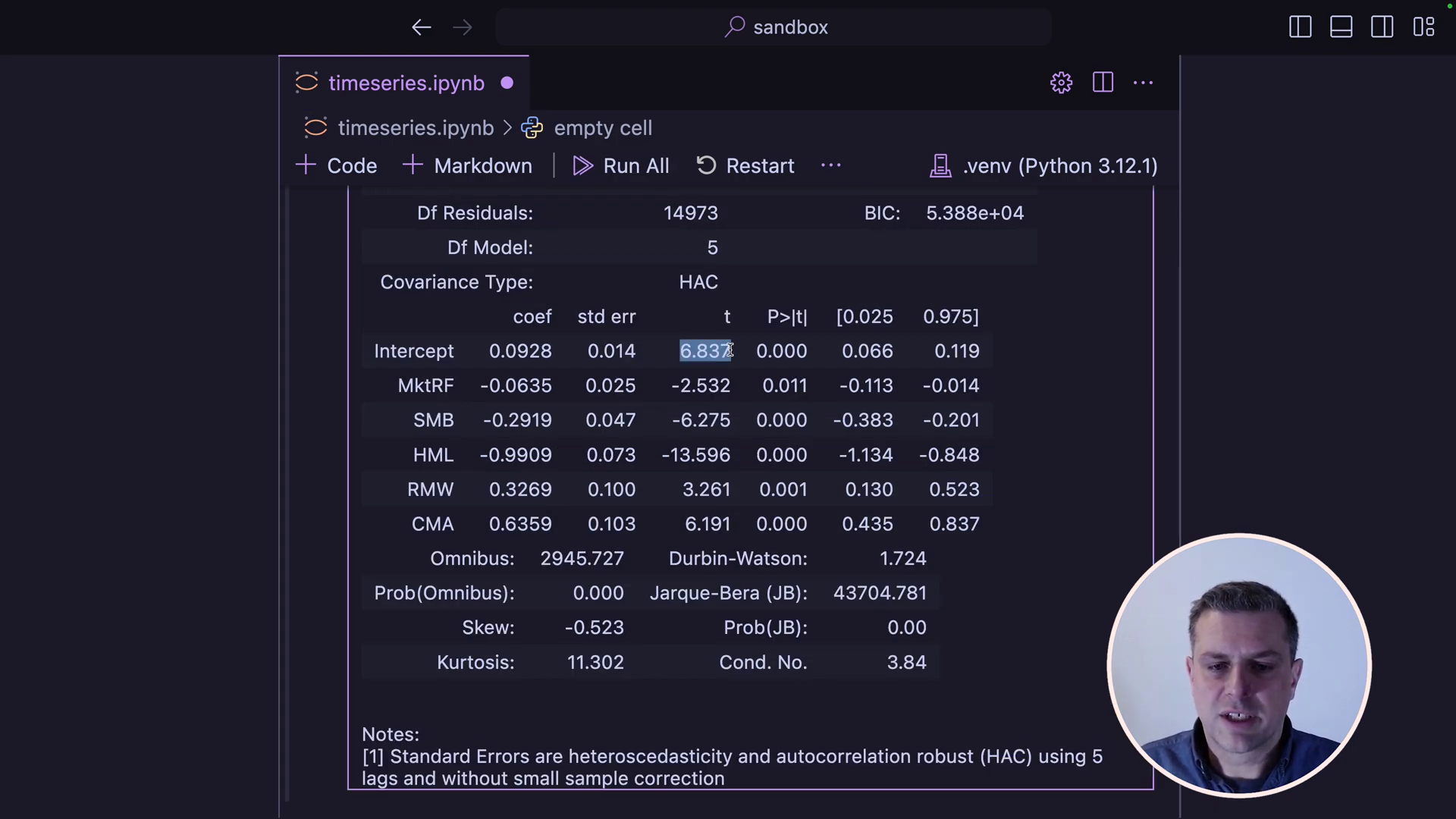
click(733, 354)
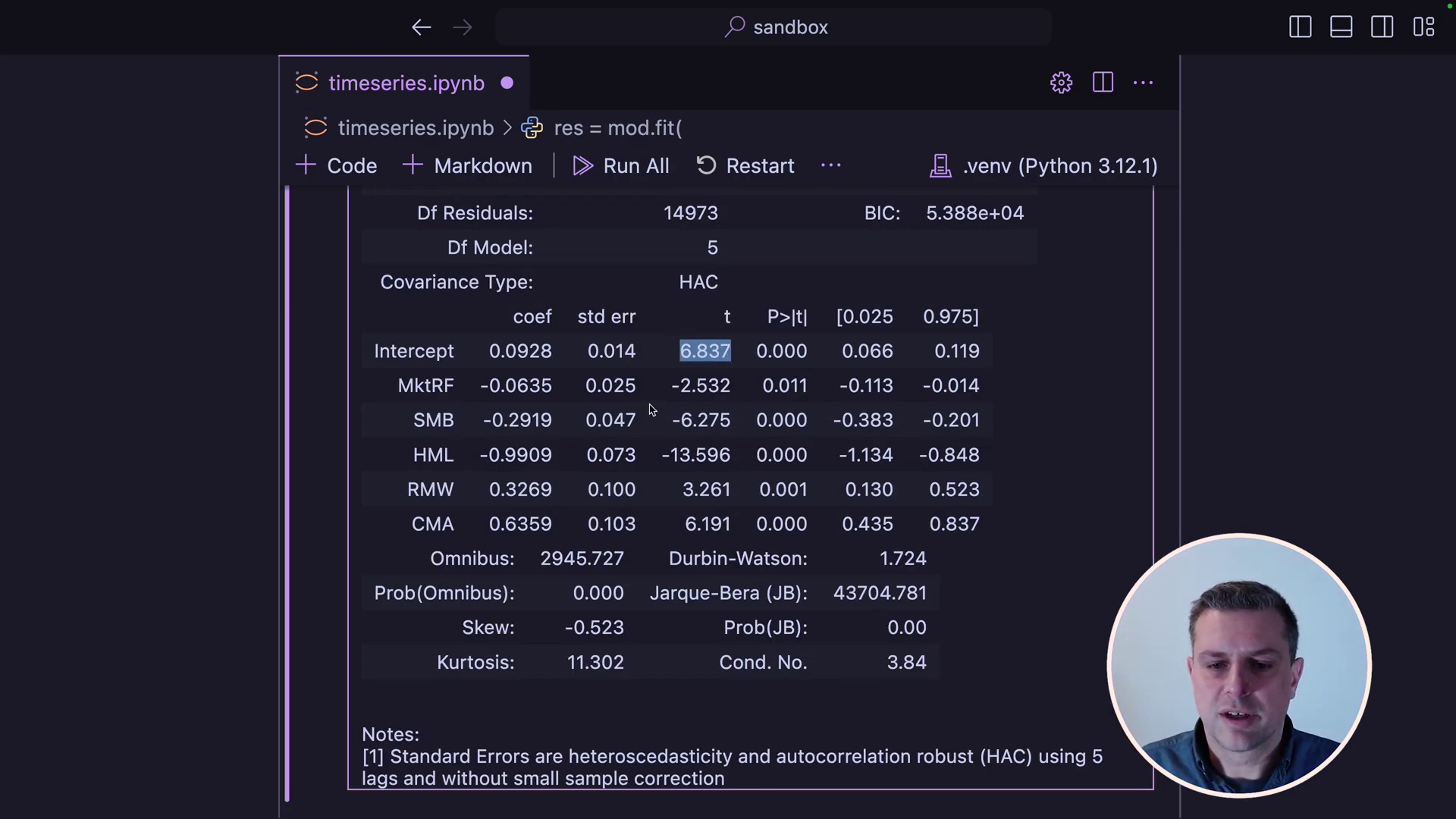